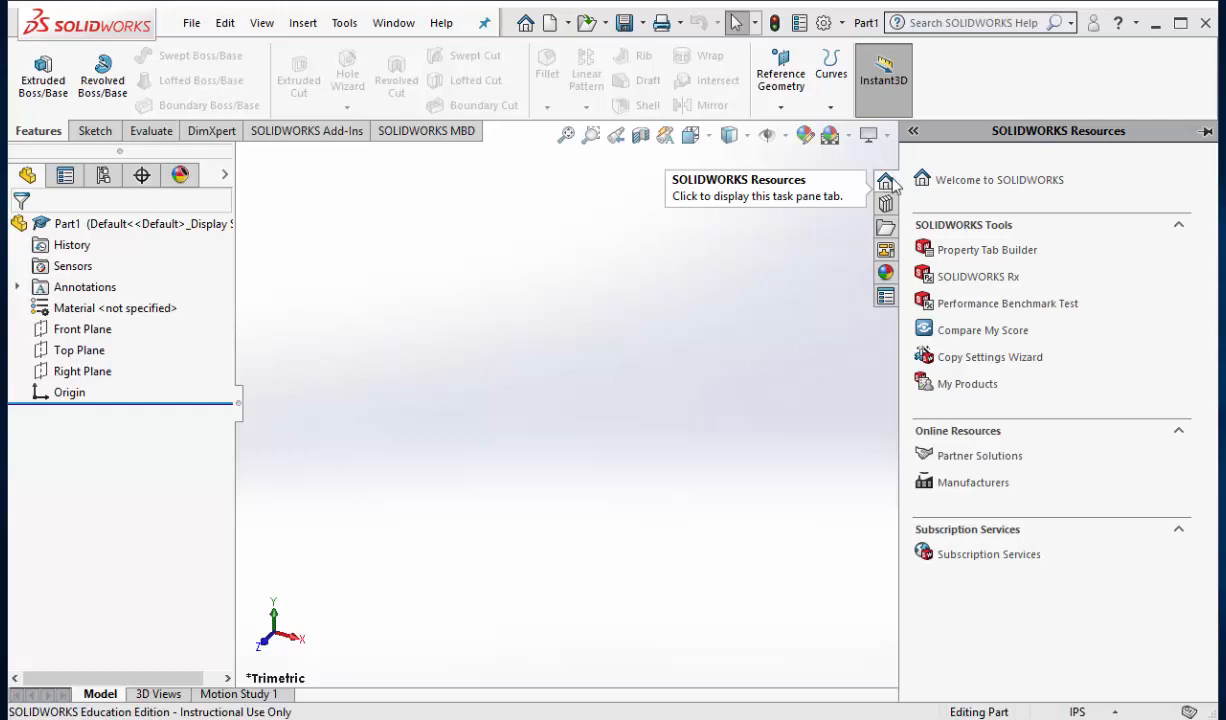
- Open the built-in SOLIDWORKS Tutorials from the learning resources on the Welcome screen
{"action": "left_click", "coordinate": [990, 181]}
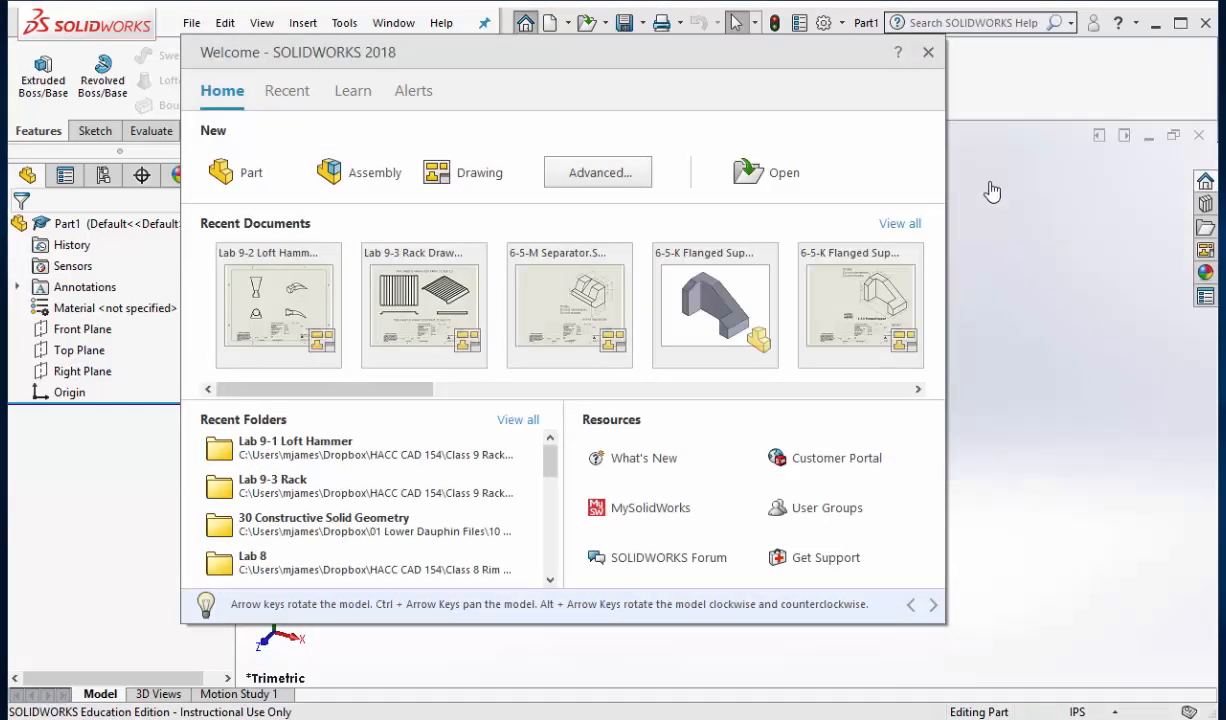
{"action": "left_click_drag", "start_coordinate": [626, 66], "coordinate": [640, 106]}
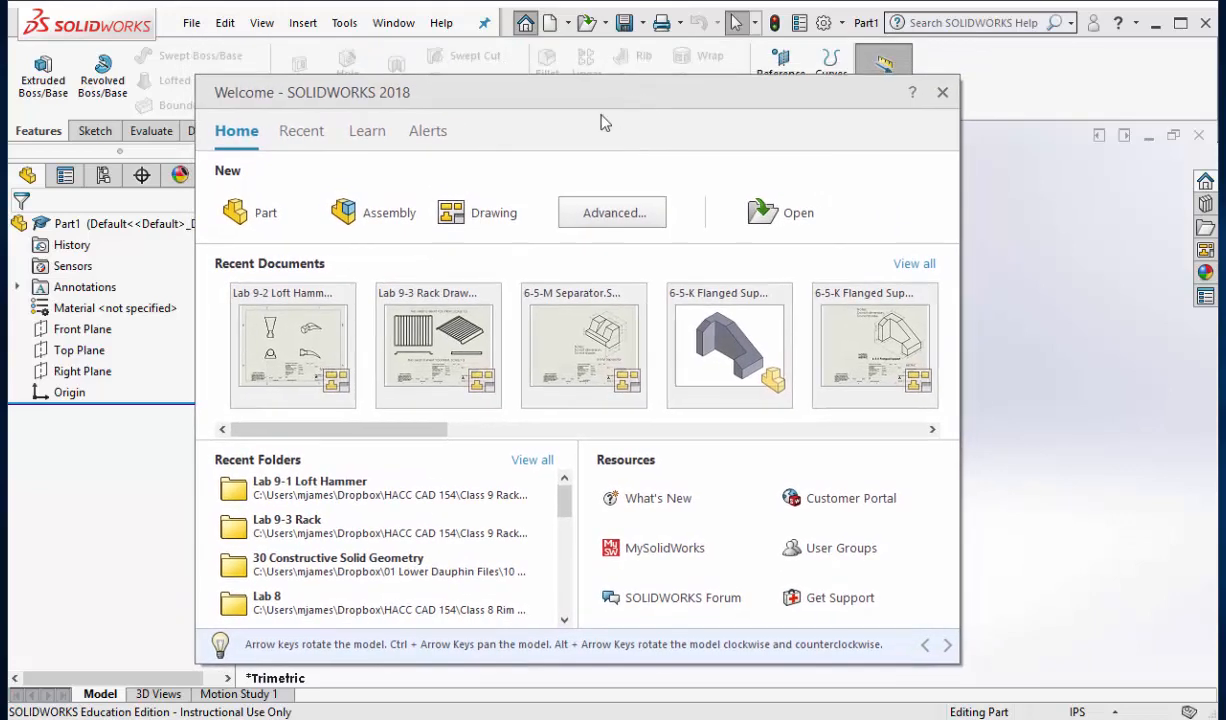
{"action": "left_click", "coordinate": [367, 140]}
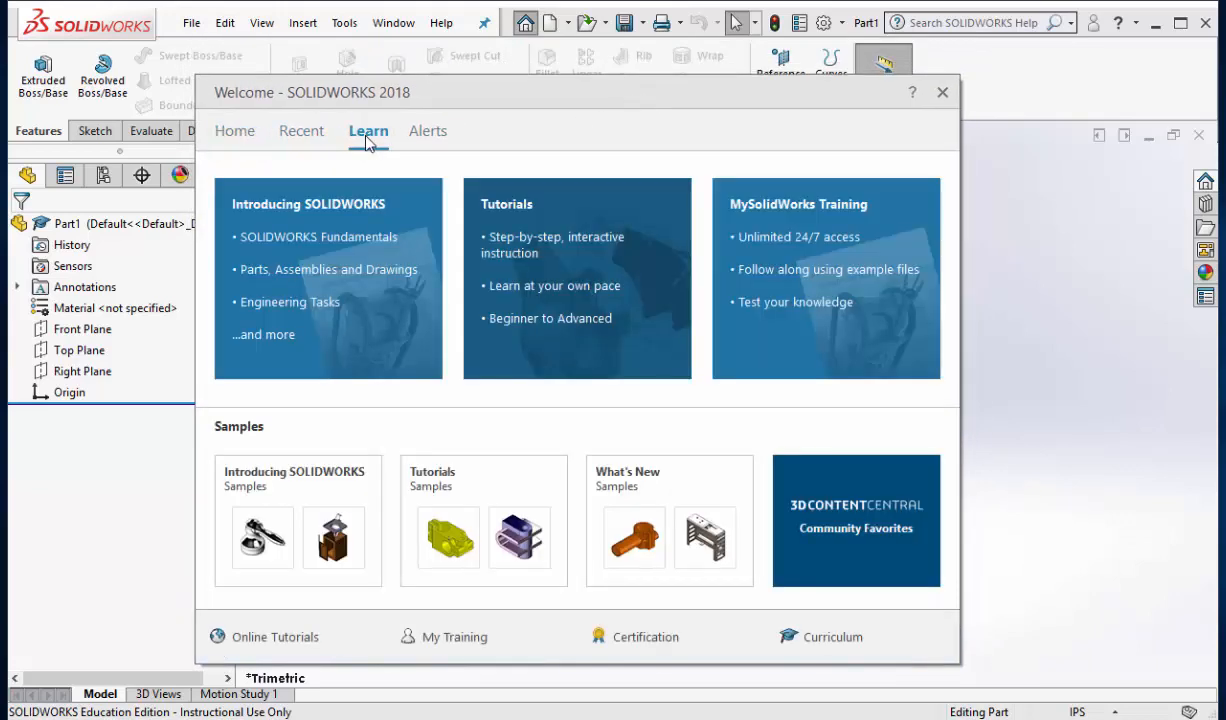
{"action": "left_click", "coordinate": [568, 296]}
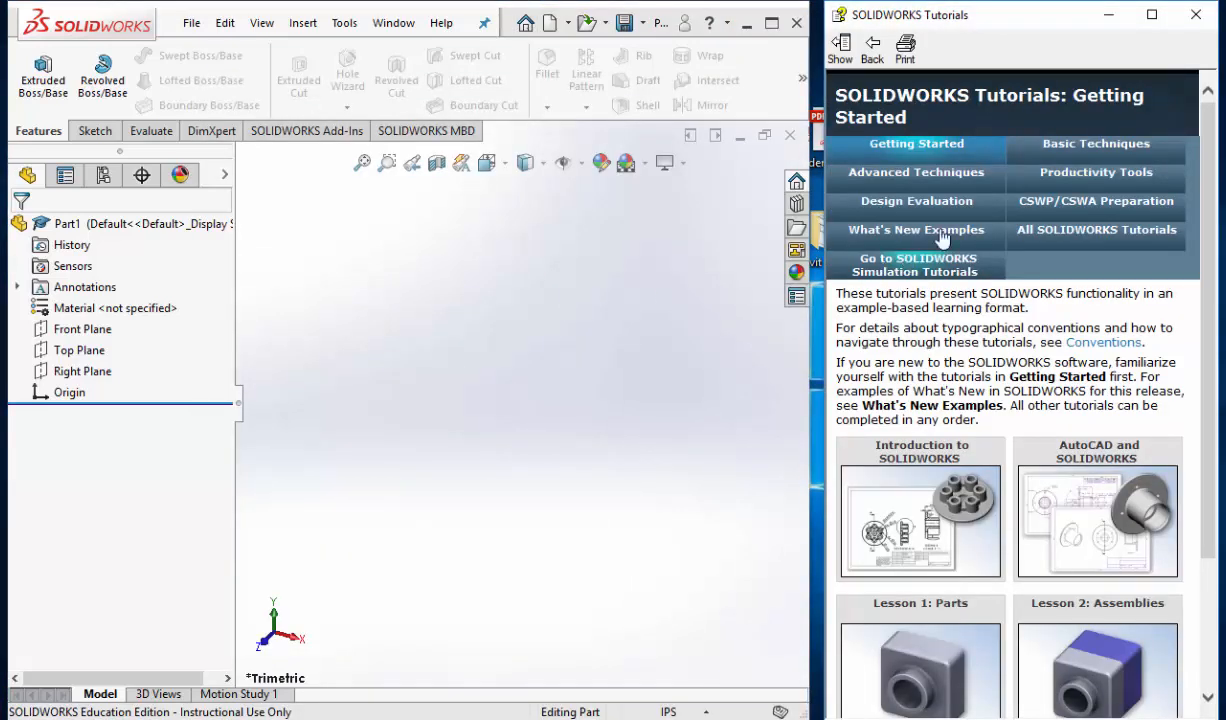
- Open the Lofts lesson among the Basic Techniques tutorials and go to its Setting Up the Planes topic
{"action": "left_click", "coordinate": [1109, 152]}
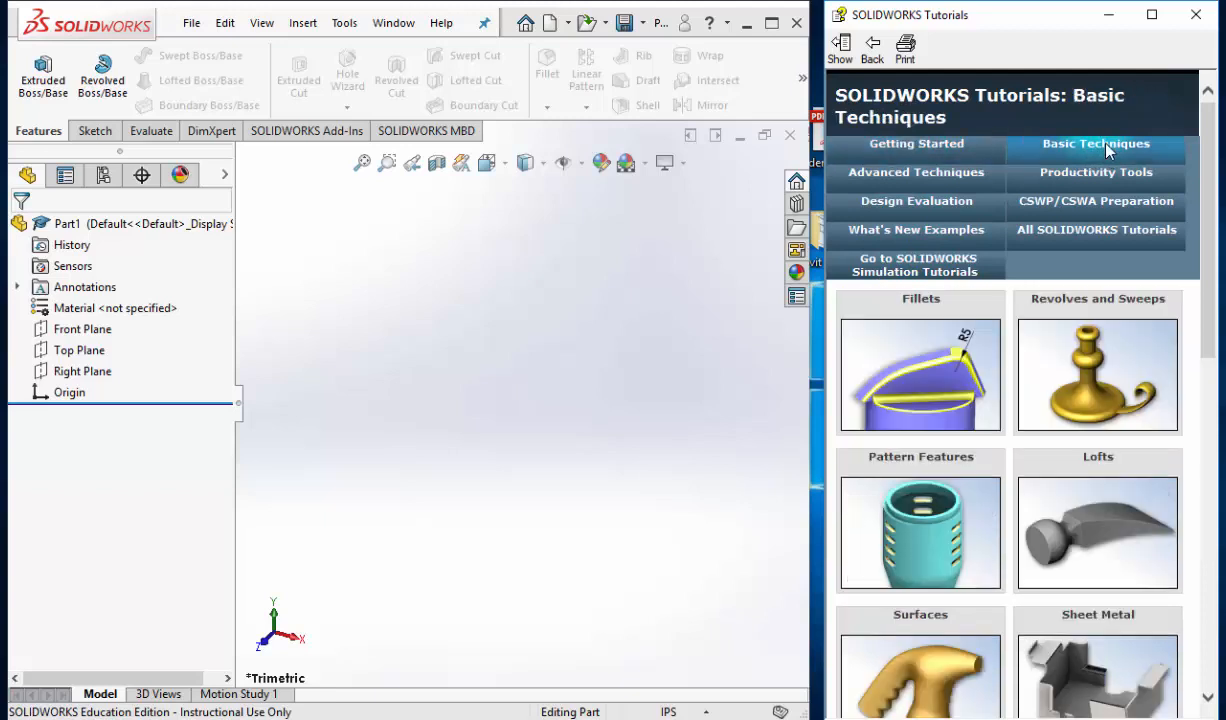
{"action": "mouse_move", "coordinate": [1096, 466]}
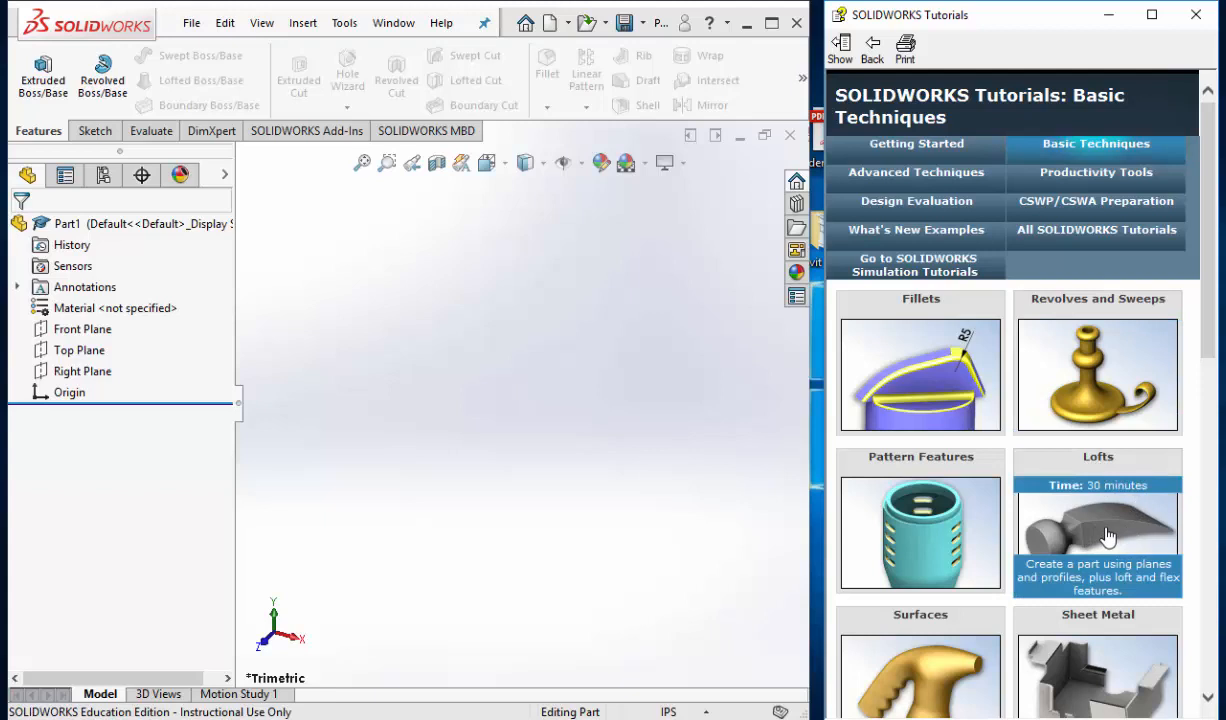
{"action": "left_click", "coordinate": [1108, 538]}
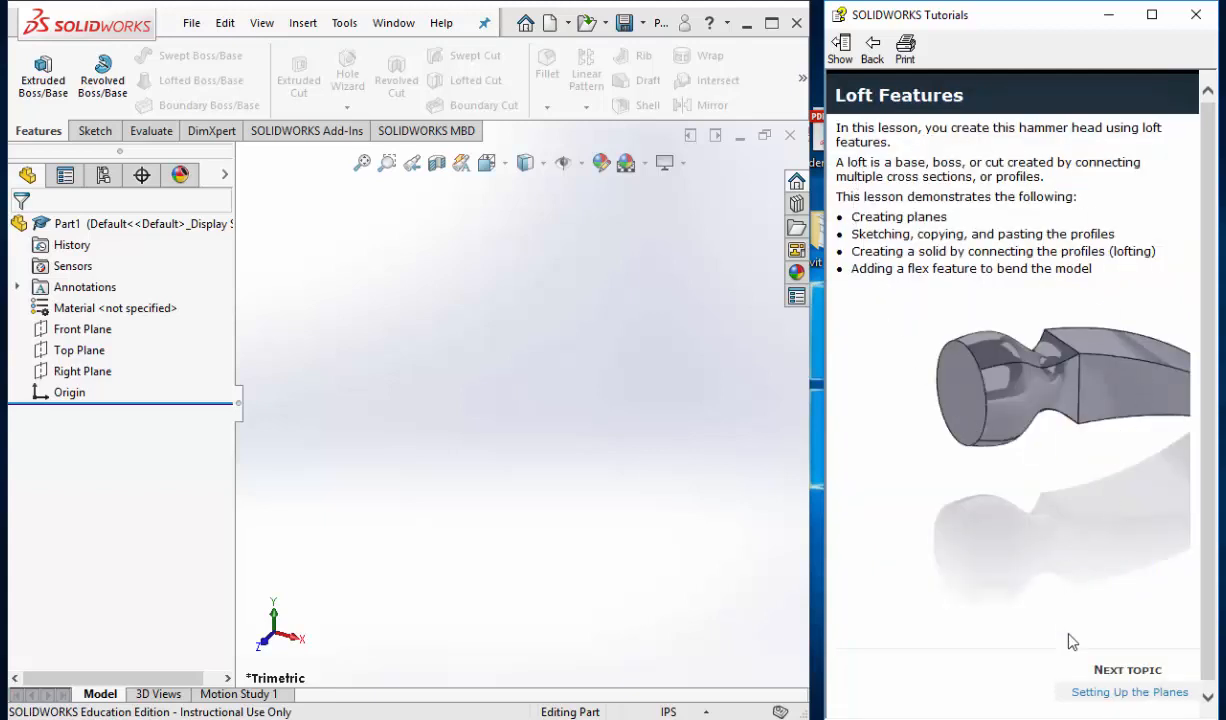
{"action": "left_click", "coordinate": [1097, 694]}
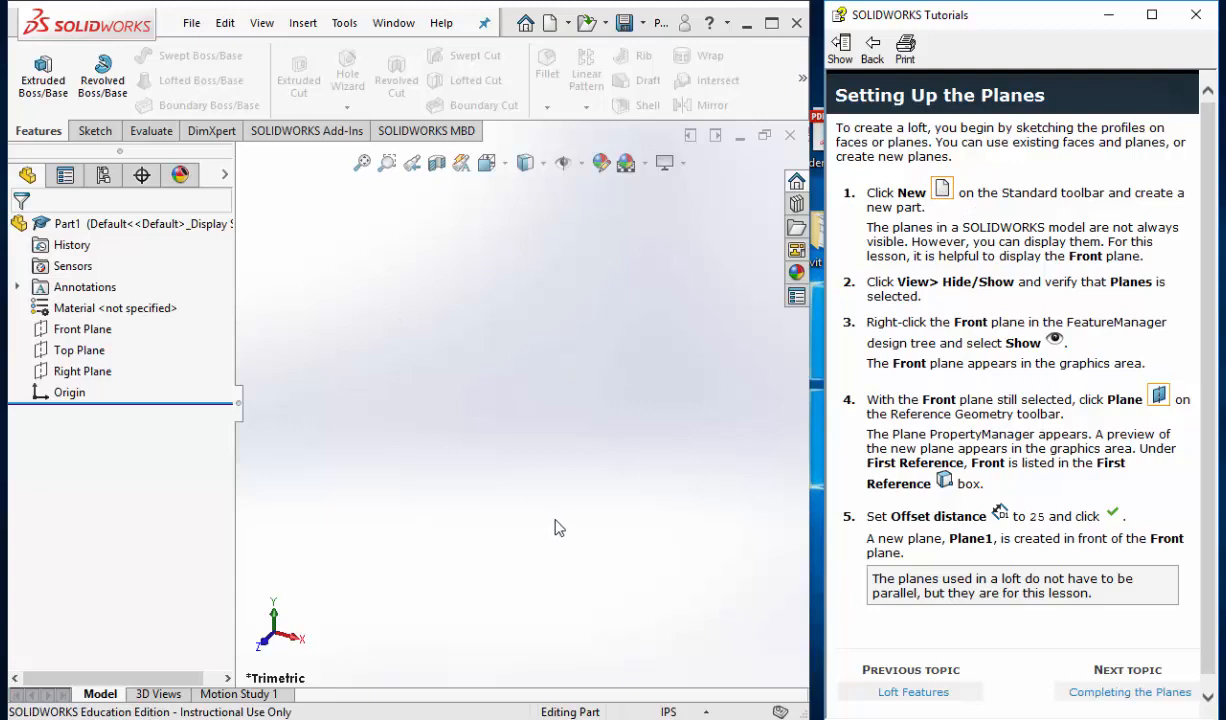
- Set the document units to MMGS (millimeter, gram, second) and check that the display of planes is enabled
{"action": "left_click", "coordinate": [673, 710]}
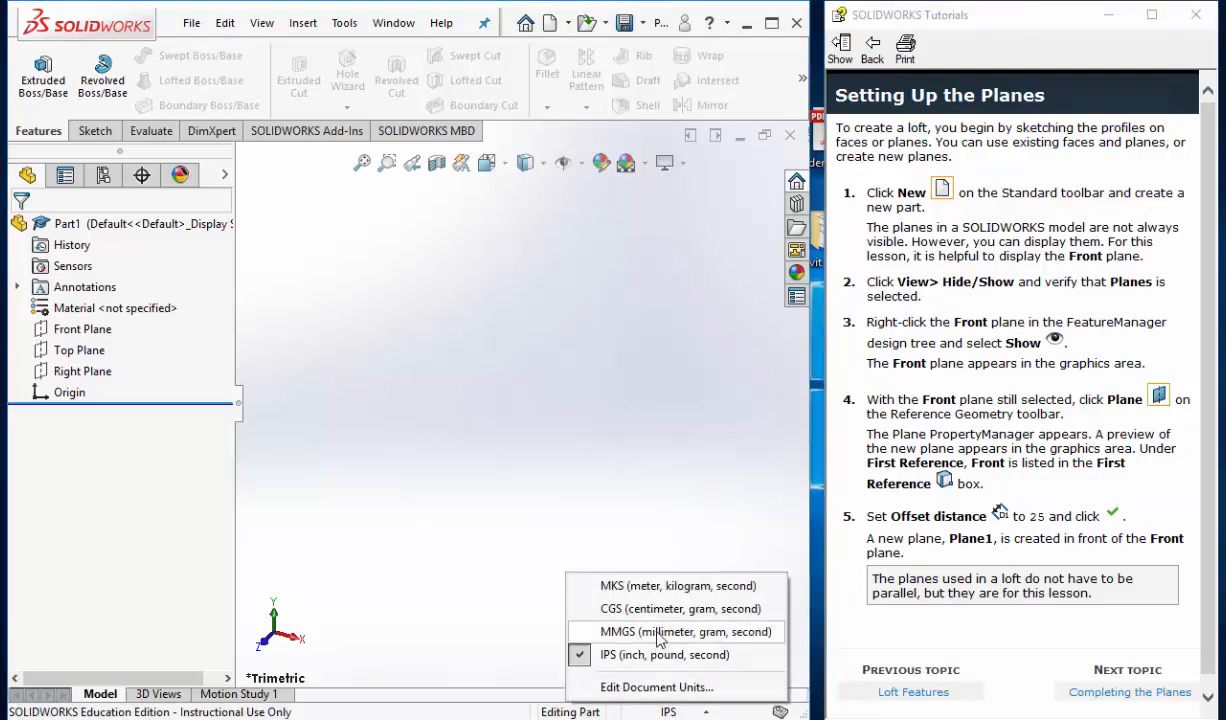
{"action": "left_click", "coordinate": [658, 634]}
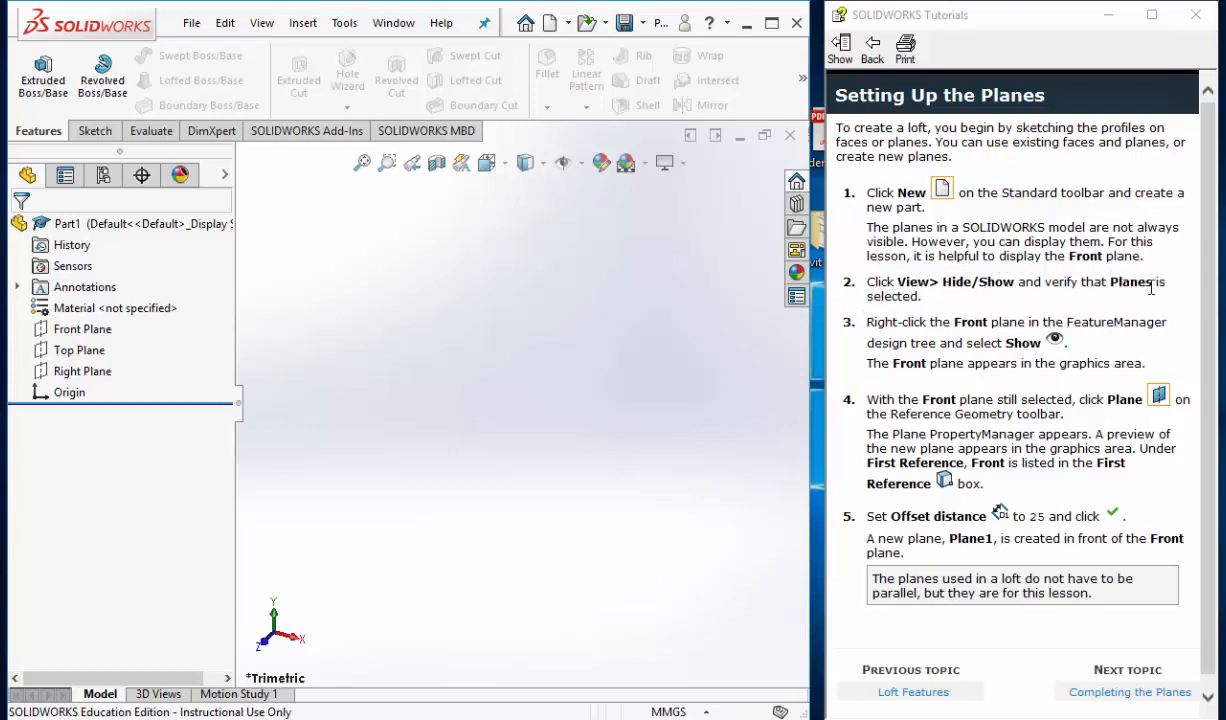
{"action": "left_click", "coordinate": [258, 24]}
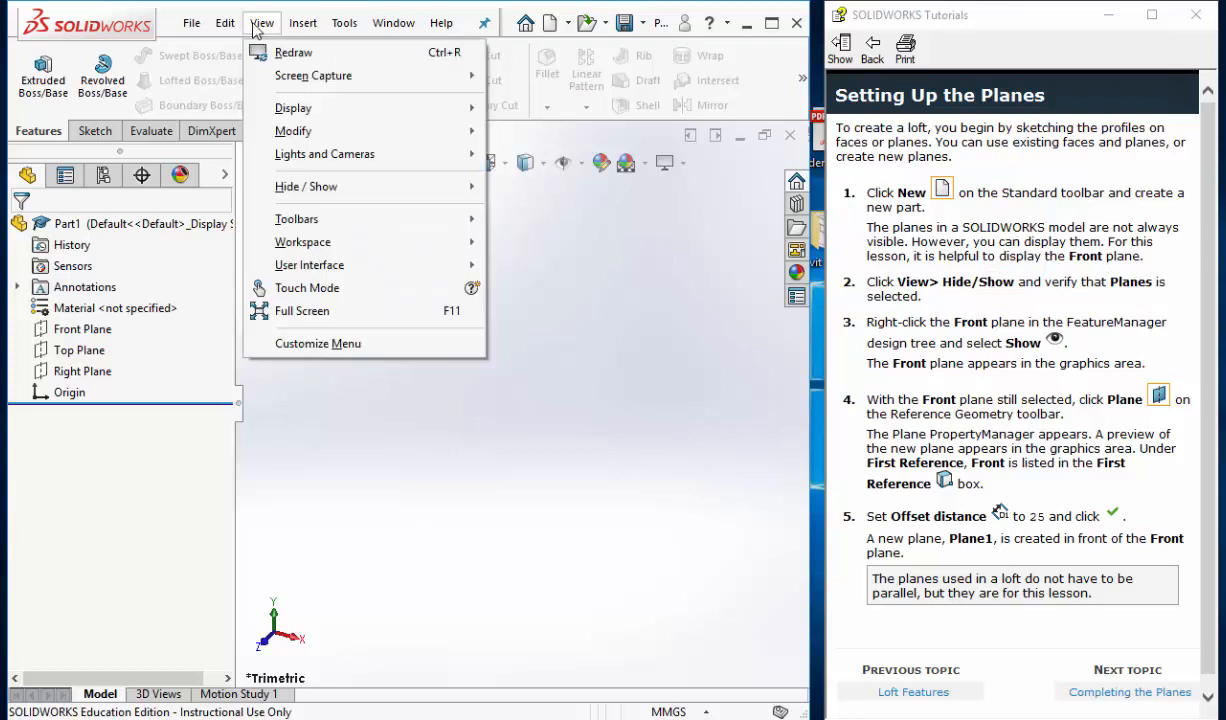
{"action": "mouse_move", "coordinate": [345, 197]}
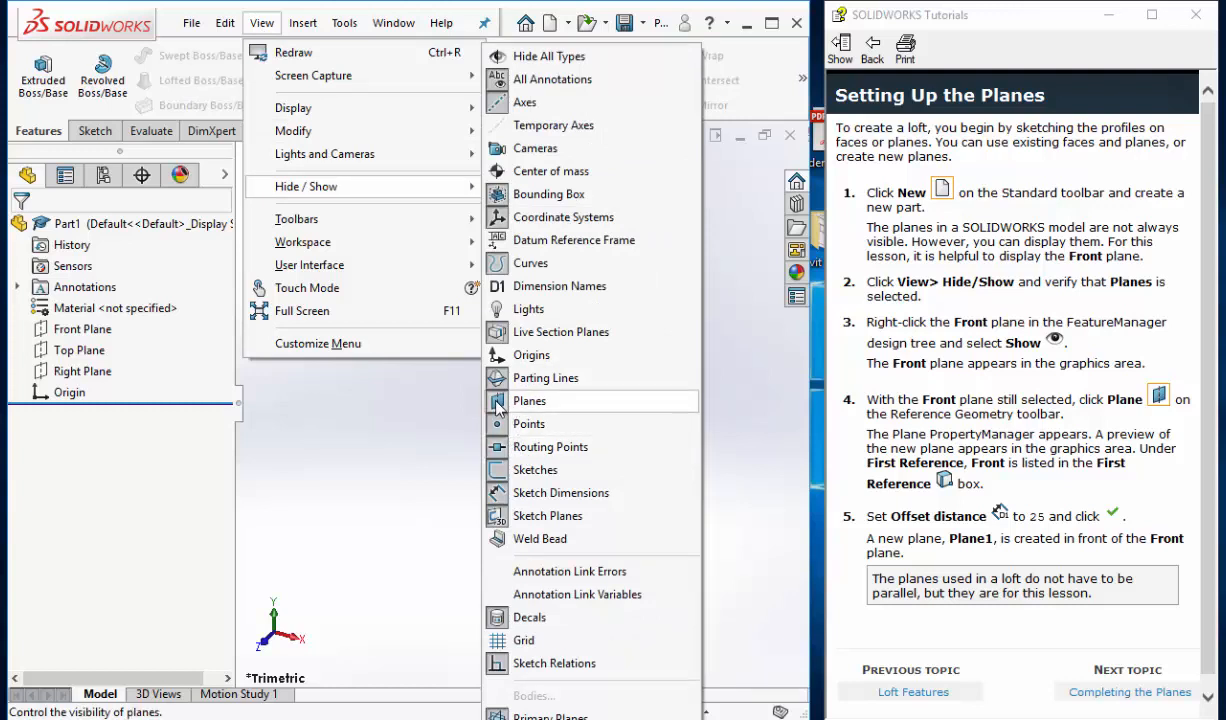
{"action": "left_click", "coordinate": [346, 438]}
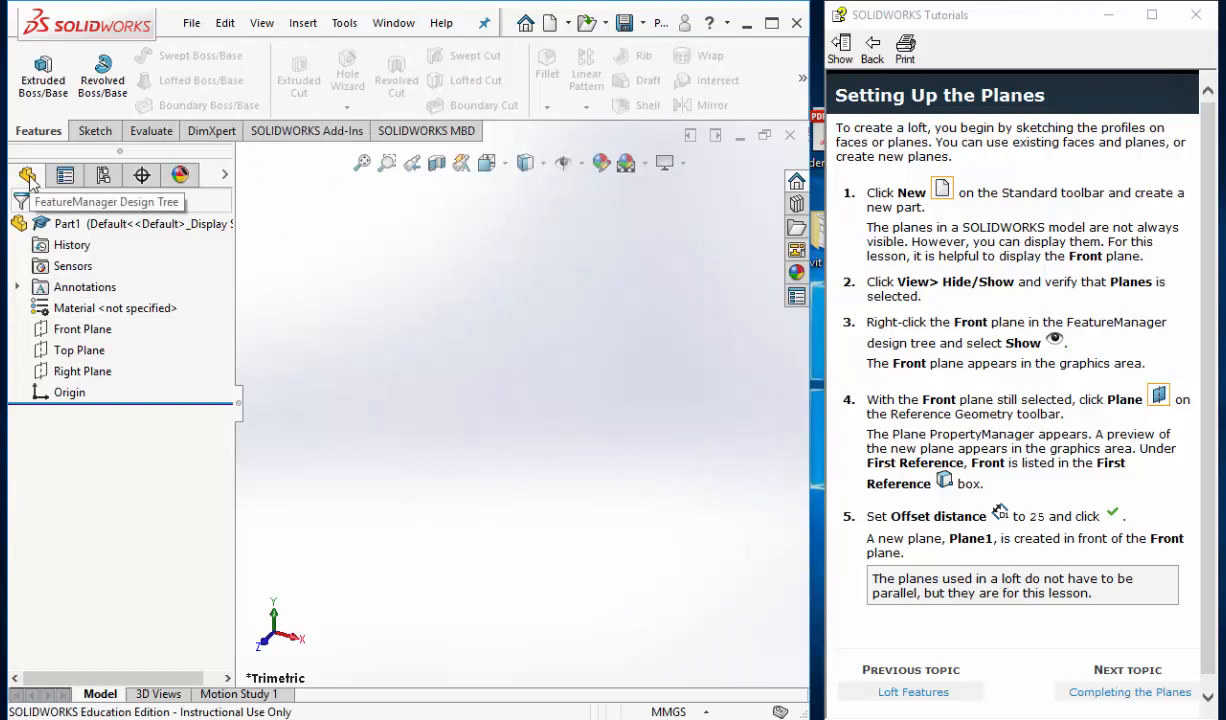
- Make the Front Plane permanently shown in the graphics area
{"action": "left_click", "coordinate": [63, 333]}
{"action": "left_click", "coordinate": [60, 375]}
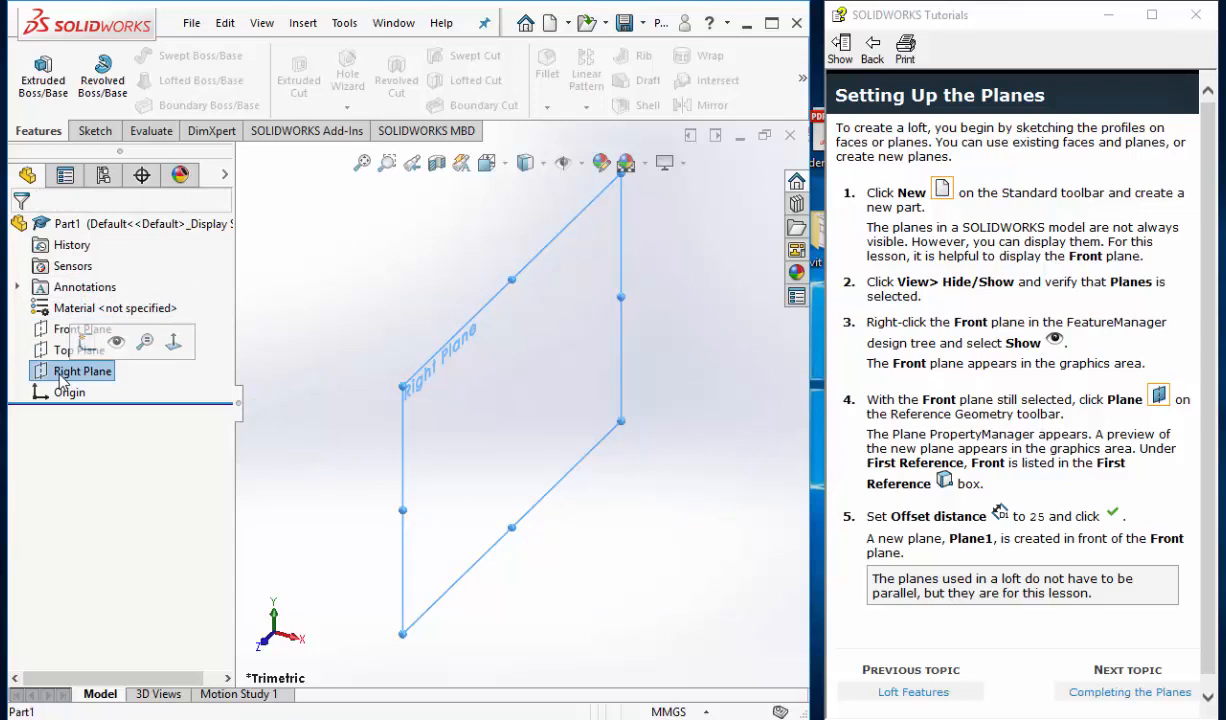
{"action": "left_click", "coordinate": [63, 331]}
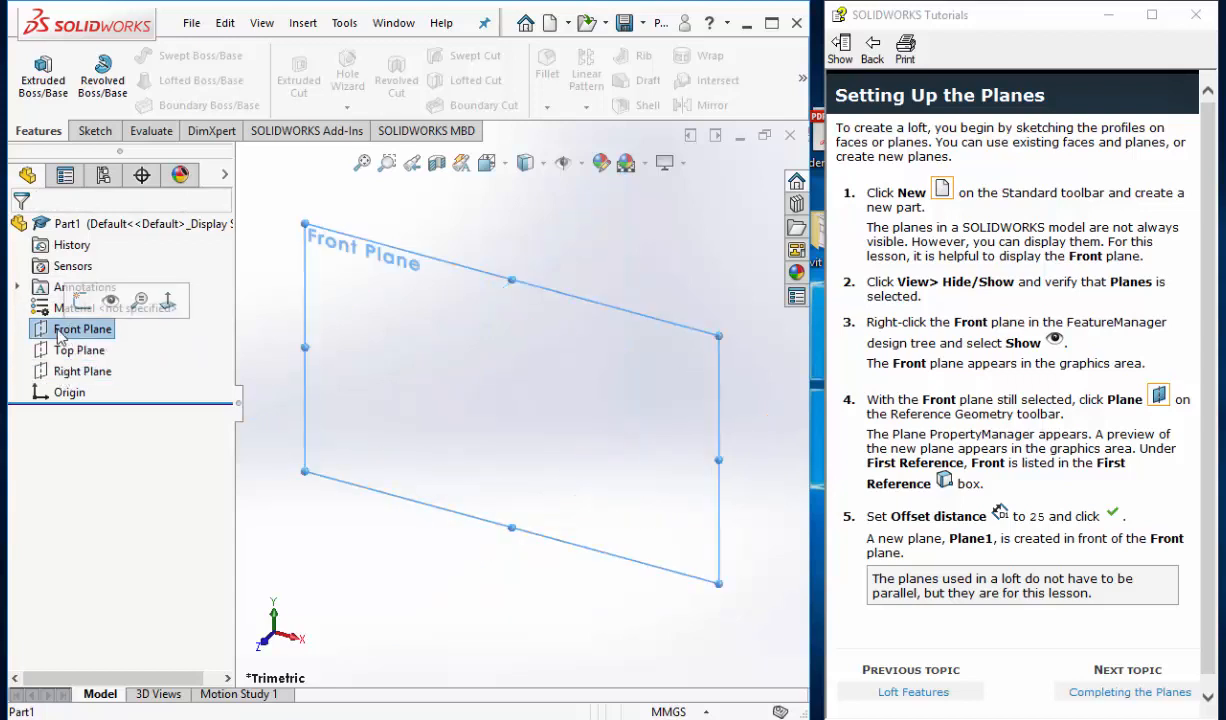
{"action": "left_click", "coordinate": [111, 306]}
{"action": "left_click", "coordinate": [432, 222]}
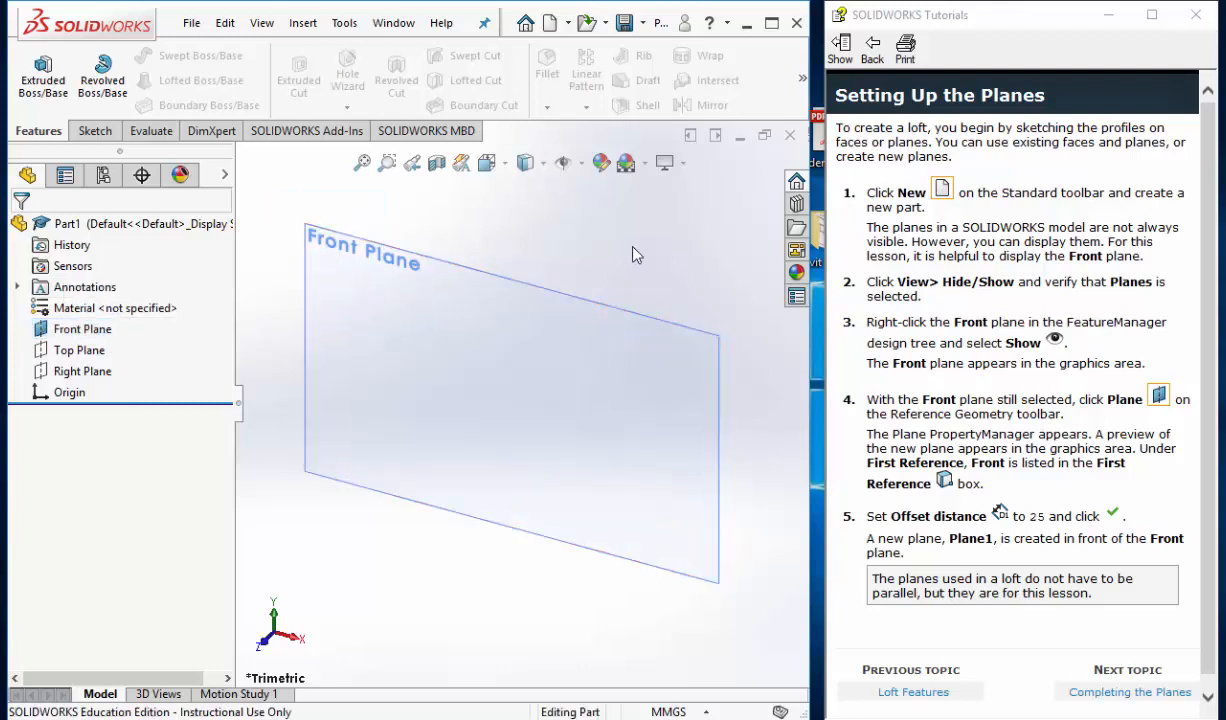
- Create a reference plane in front of the Front Plane at an offset distance of 25 mm
{"action": "left_click", "coordinate": [530, 328]}
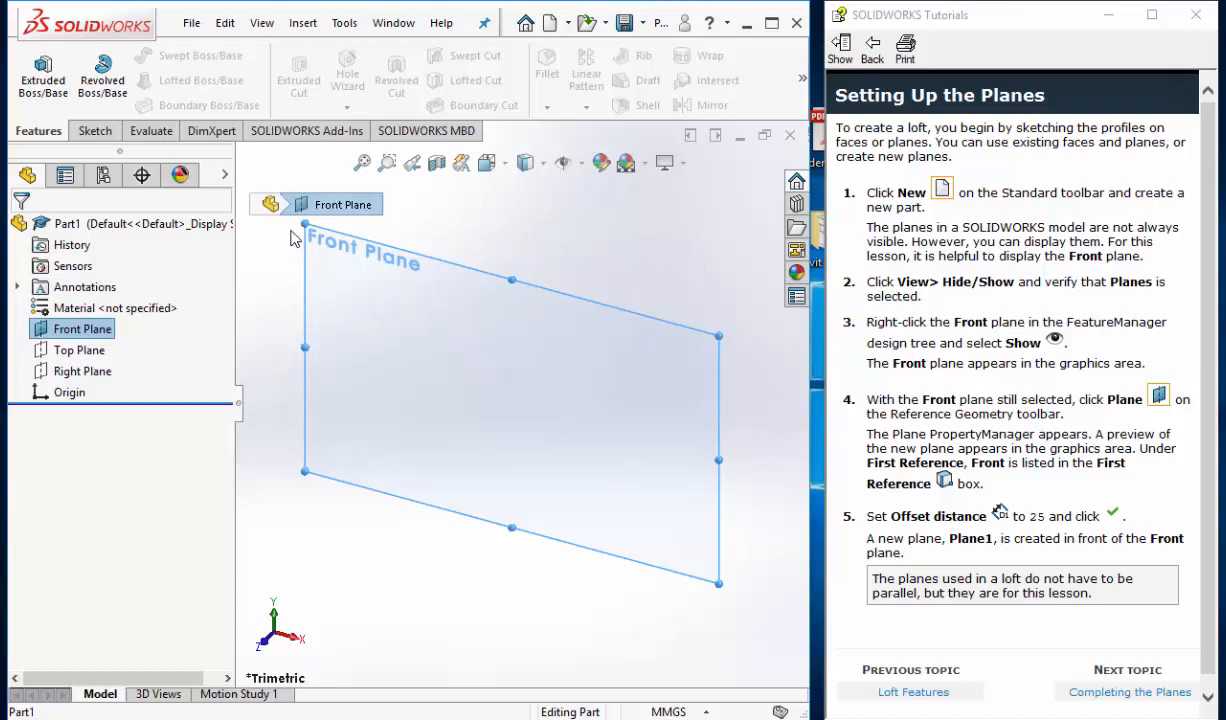
{"action": "scroll", "coordinate": [301, 253], "scroll_direction": "up", "scroll_amount": 2}
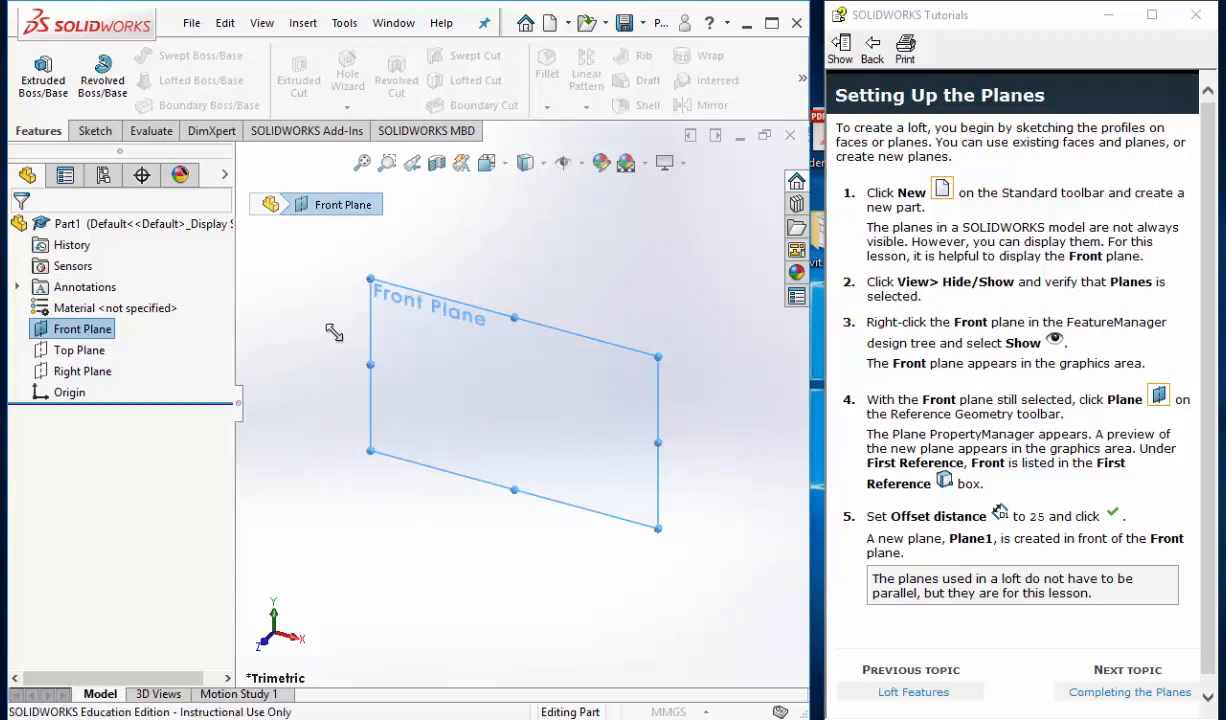
{"action": "mouse_move", "coordinate": [334, 332]}
{"action": "left_mouse_down", "text": "ctrl"}
{"action": "mouse_move", "coordinate": [317, 347]}
{"action": "mouse_move", "coordinate": [338, 353]}
{"action": "mouse_move", "coordinate": [316, 357]}
{"action": "mouse_move", "coordinate": [335, 340]}
{"action": "mouse_move", "coordinate": [320, 350]}
{"action": "mouse_move", "coordinate": [324, 339]}
{"action": "mouse_move", "coordinate": [334, 348]}
{"action": "left_mouse_up", "text": "ctrl"}
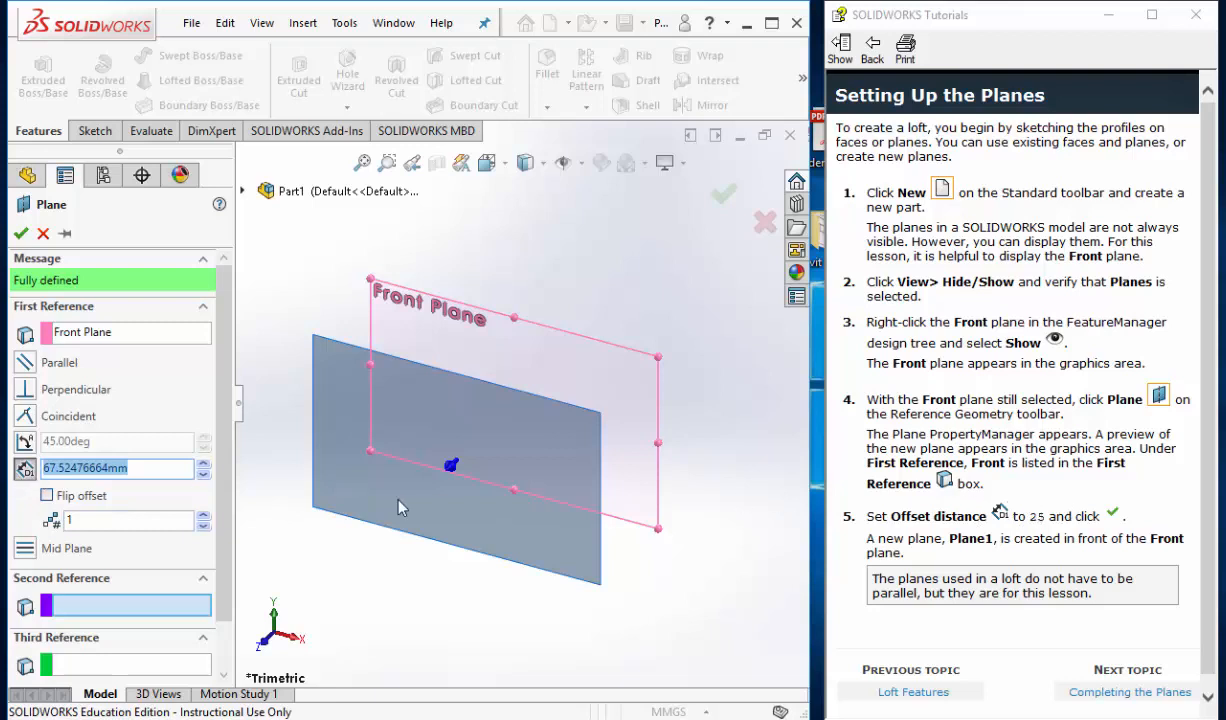
{"action": "type", "text": "25"}
{"action": "key", "text": "Return"}
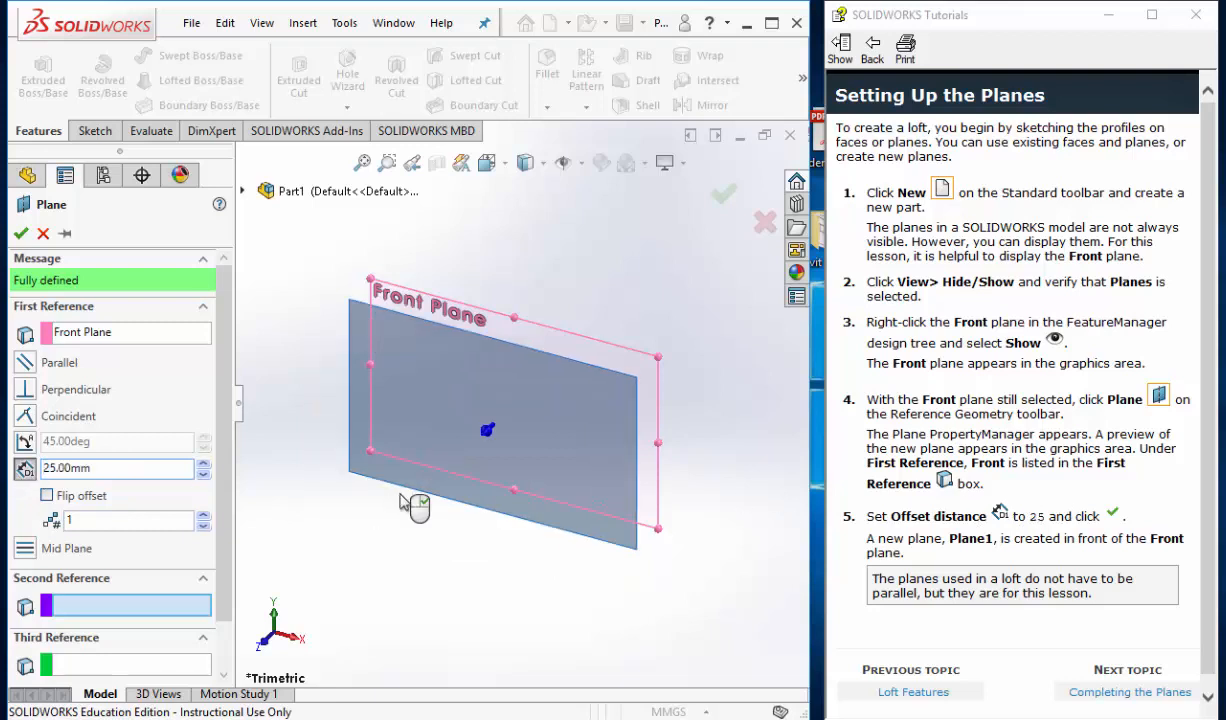
{"action": "scroll", "coordinate": [405, 333], "scroll_direction": "down", "scroll_amount": 2}
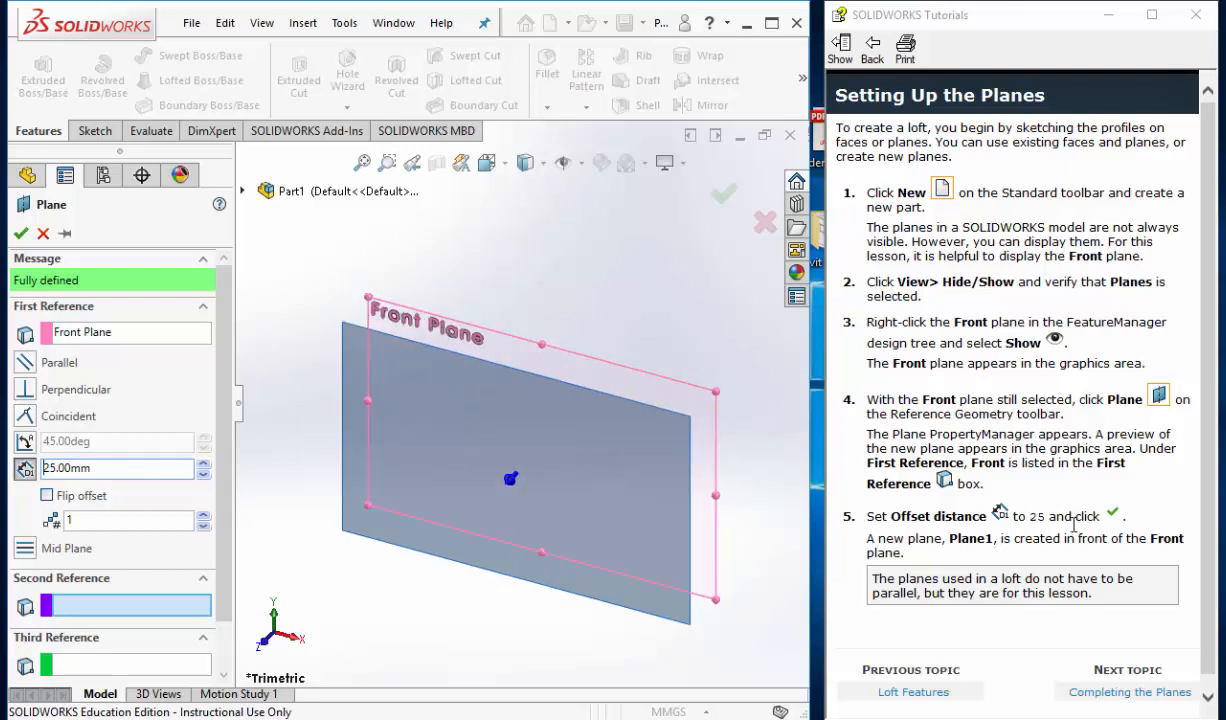
{"action": "left_click", "coordinate": [20, 236]}
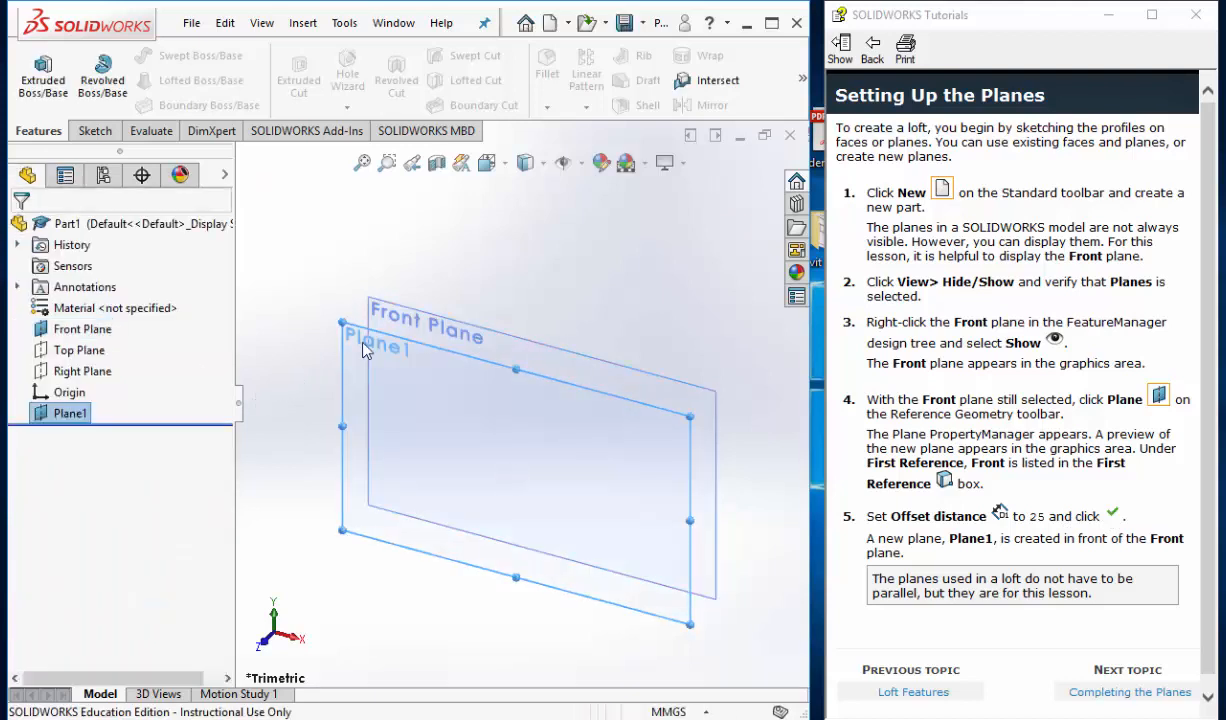
- Go to the tutorial's Completing the Planes topic and create a plane offset 25 mm in front of Plane1
{"action": "scroll", "coordinate": [930, 580], "scroll_direction": "down", "scroll_amount": 1}
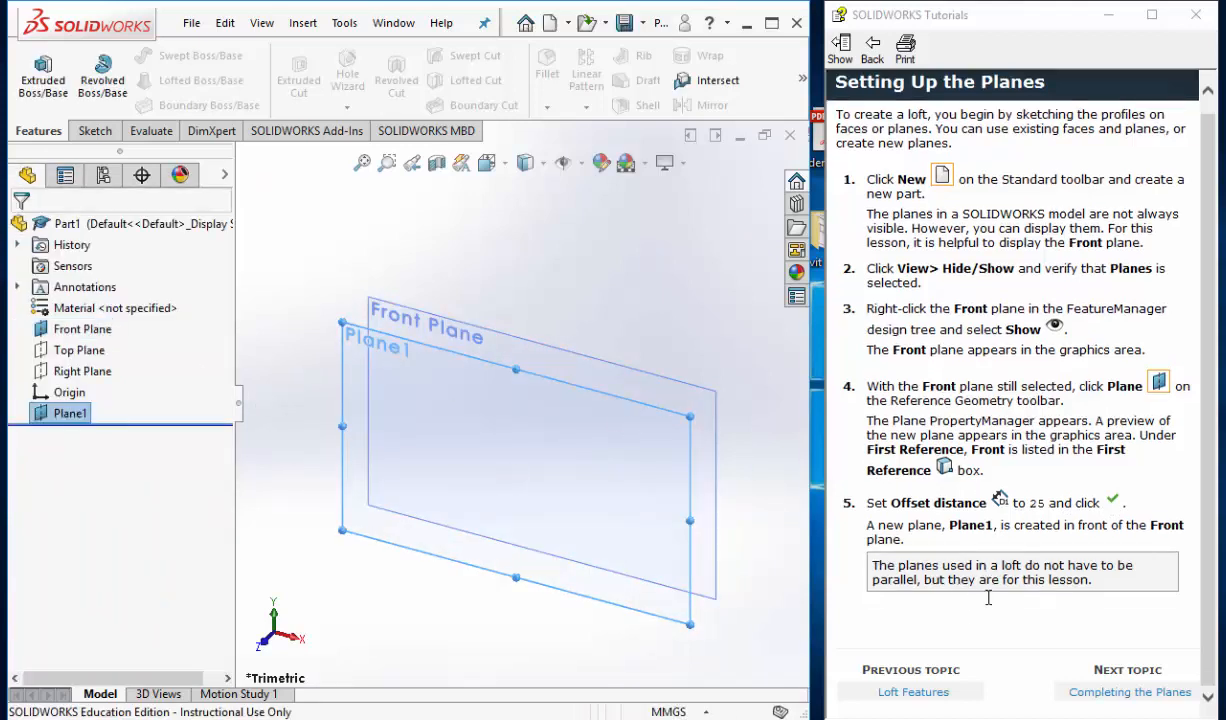
{"action": "left_click", "coordinate": [1133, 692]}
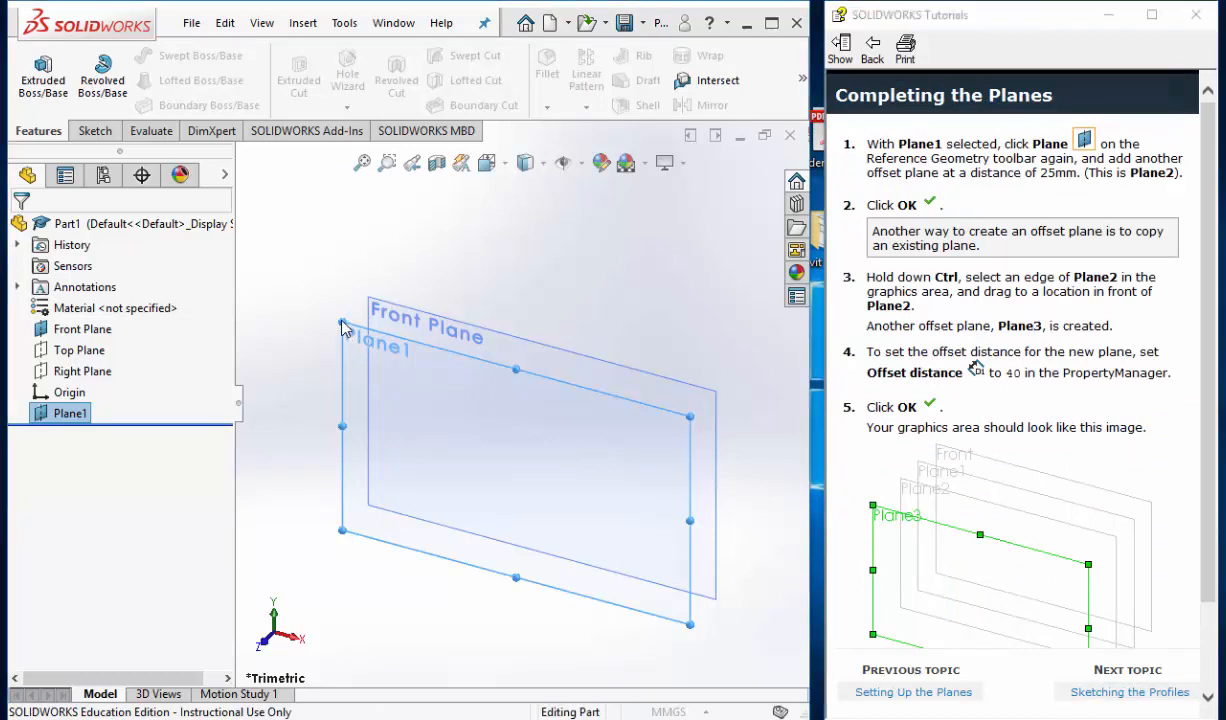
{"action": "left_click_drag", "start_coordinate": [343, 327], "coordinate": [307, 382], "text": "ctrl"}
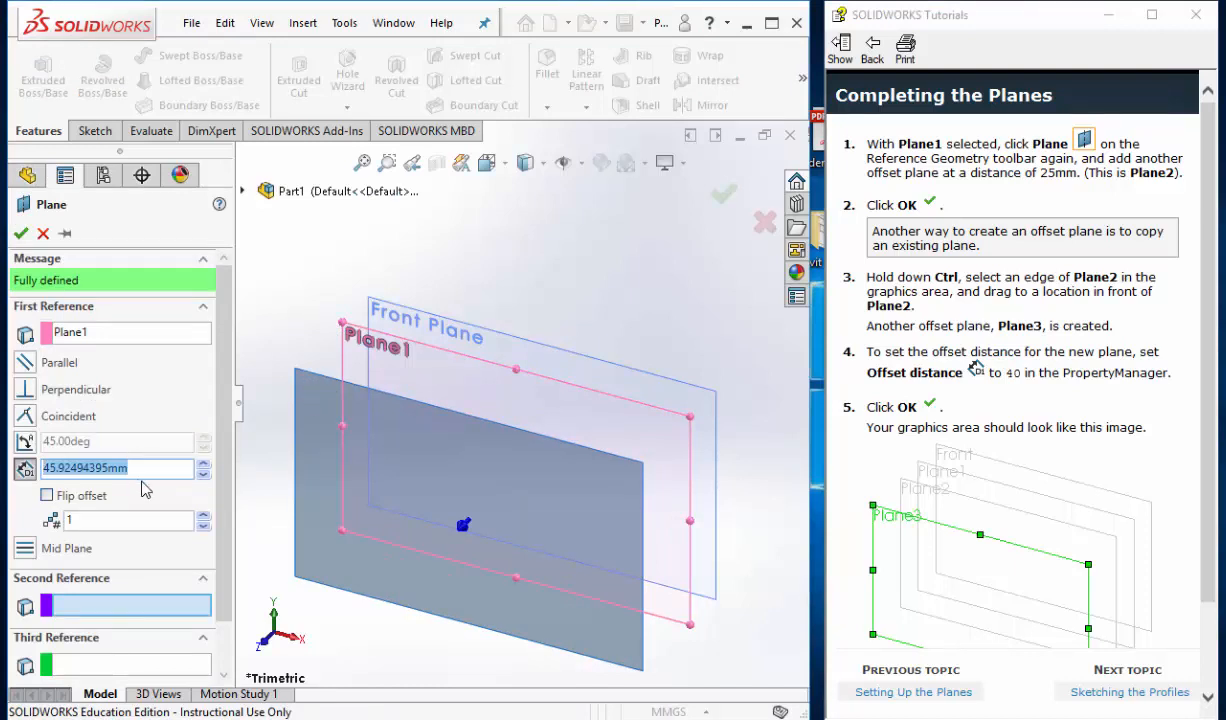
{"action": "type", "text": "25"}
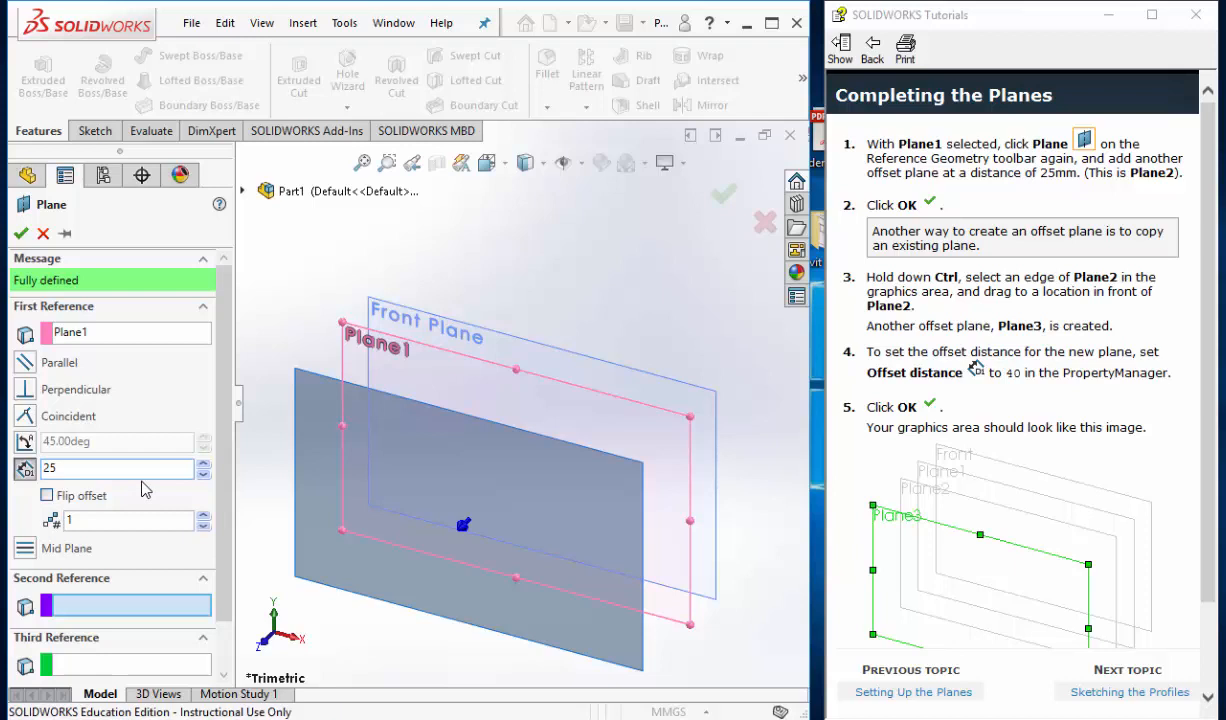
{"action": "key", "text": "Return"}
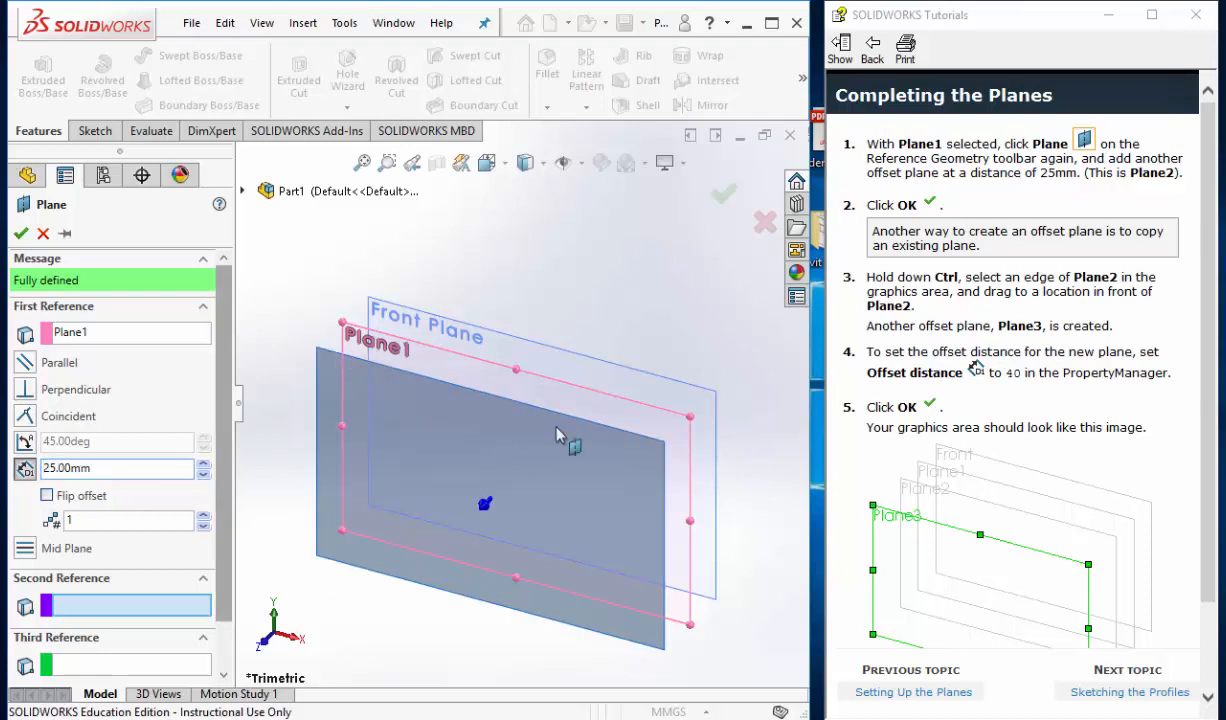
{"action": "left_click", "coordinate": [21, 233]}
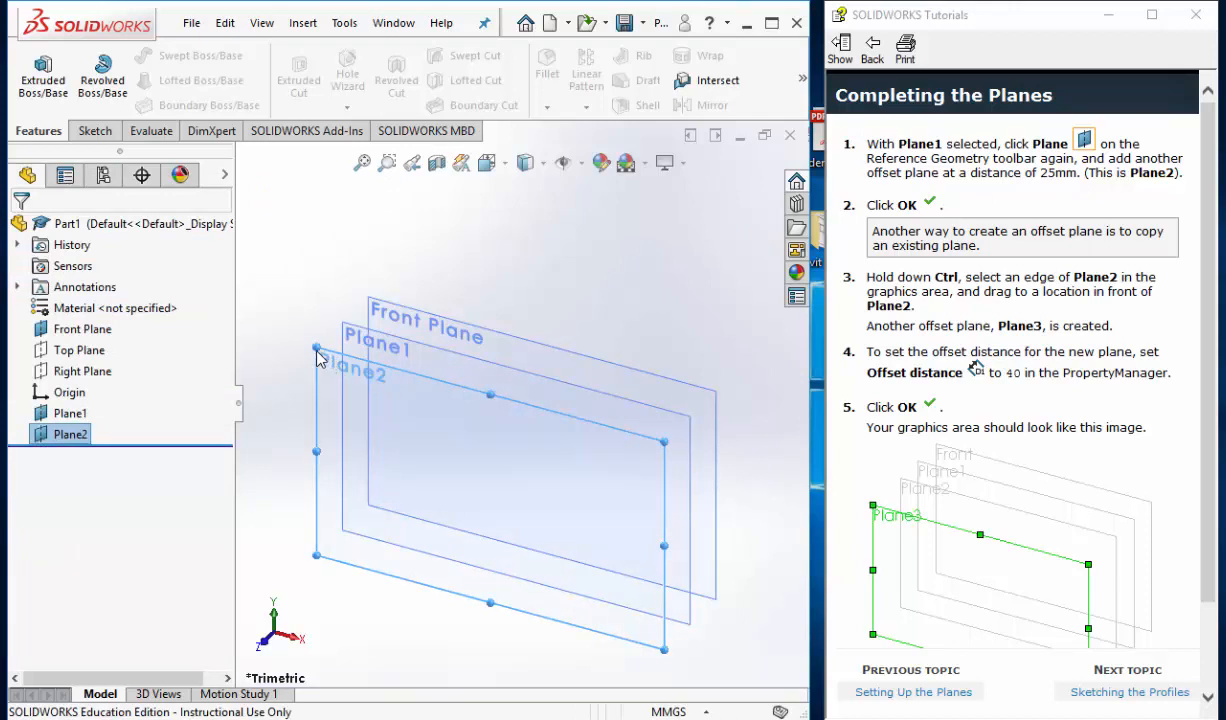
- Copy Plane2 to create another plane in front of it with an offset distance of 40 mm
{"action": "left_click_drag", "start_coordinate": [318, 352], "coordinate": [320, 396], "text": "ctrl"}
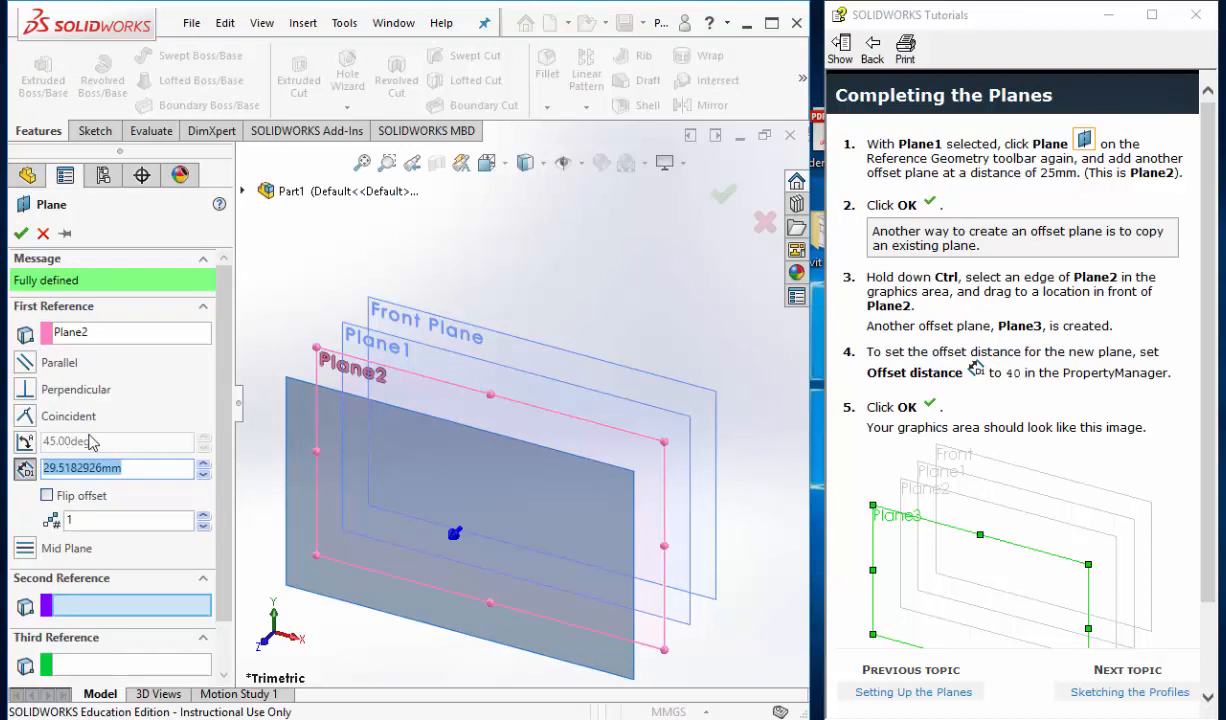
{"action": "type", "text": "40"}
{"action": "key", "text": "Return"}
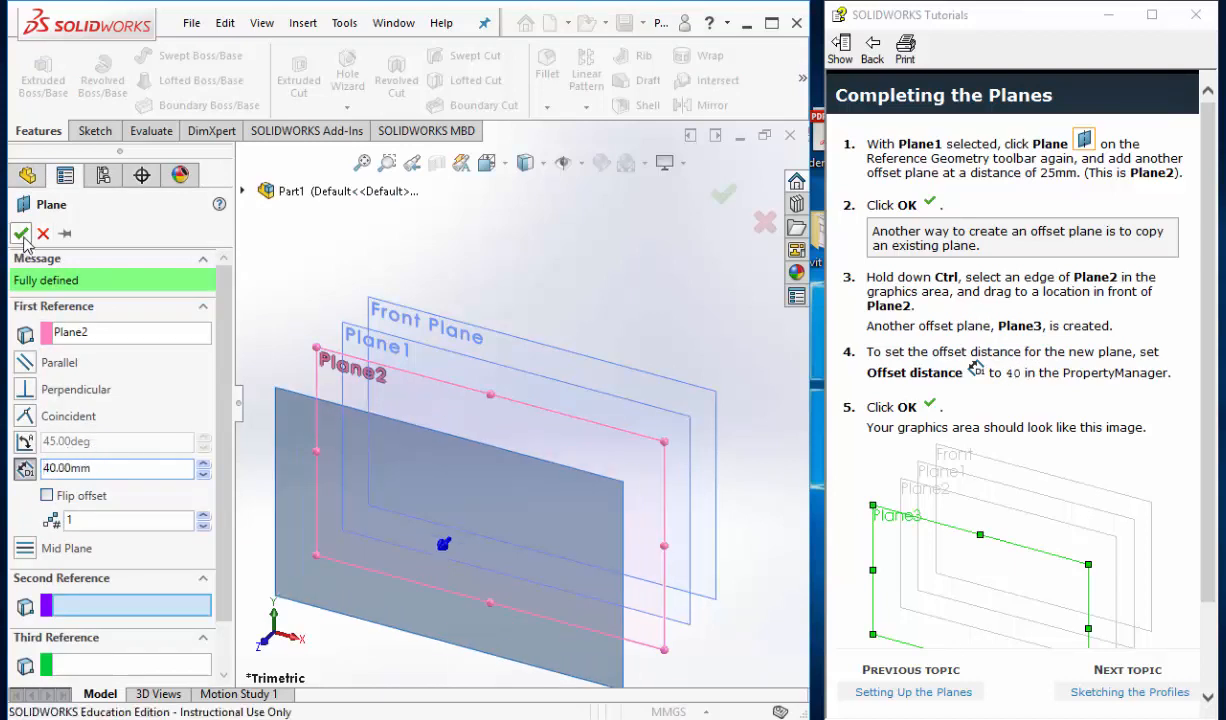
{"action": "left_click", "coordinate": [20, 233]}
{"action": "scroll", "coordinate": [535, 580], "scroll_direction": "down", "scroll_amount": 2}
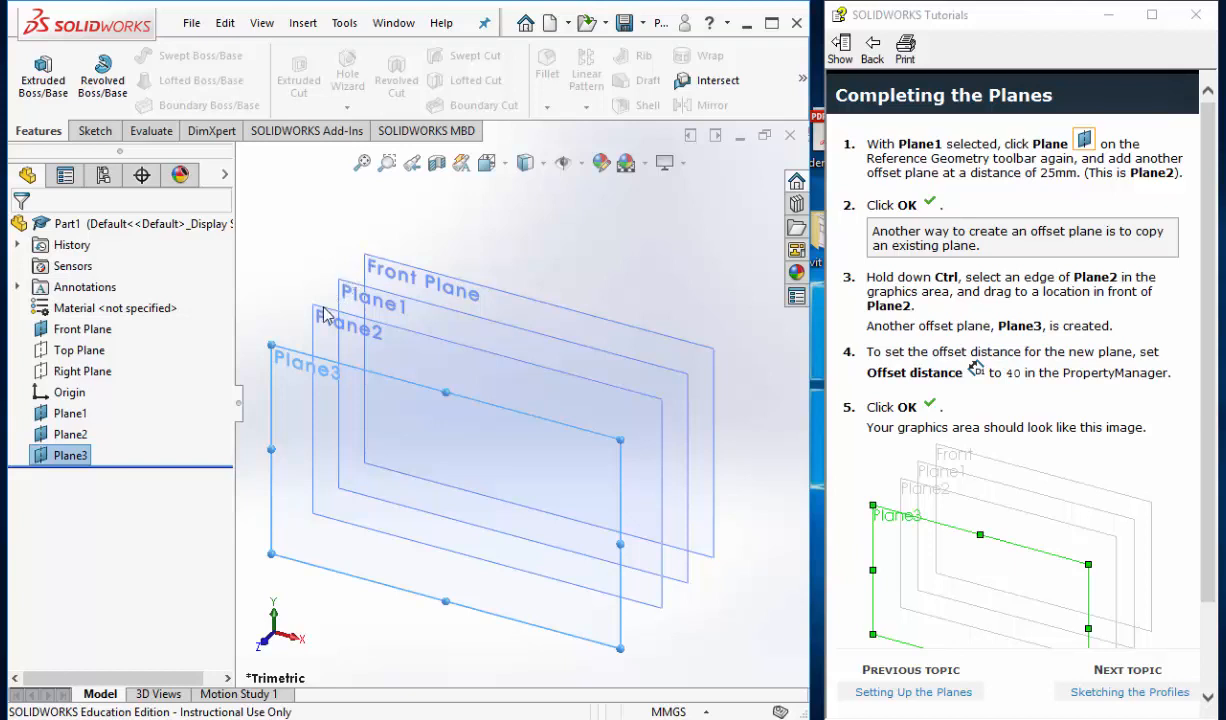
{"action": "scroll", "coordinate": [410, 562], "scroll_direction": "up", "scroll_amount": 1}
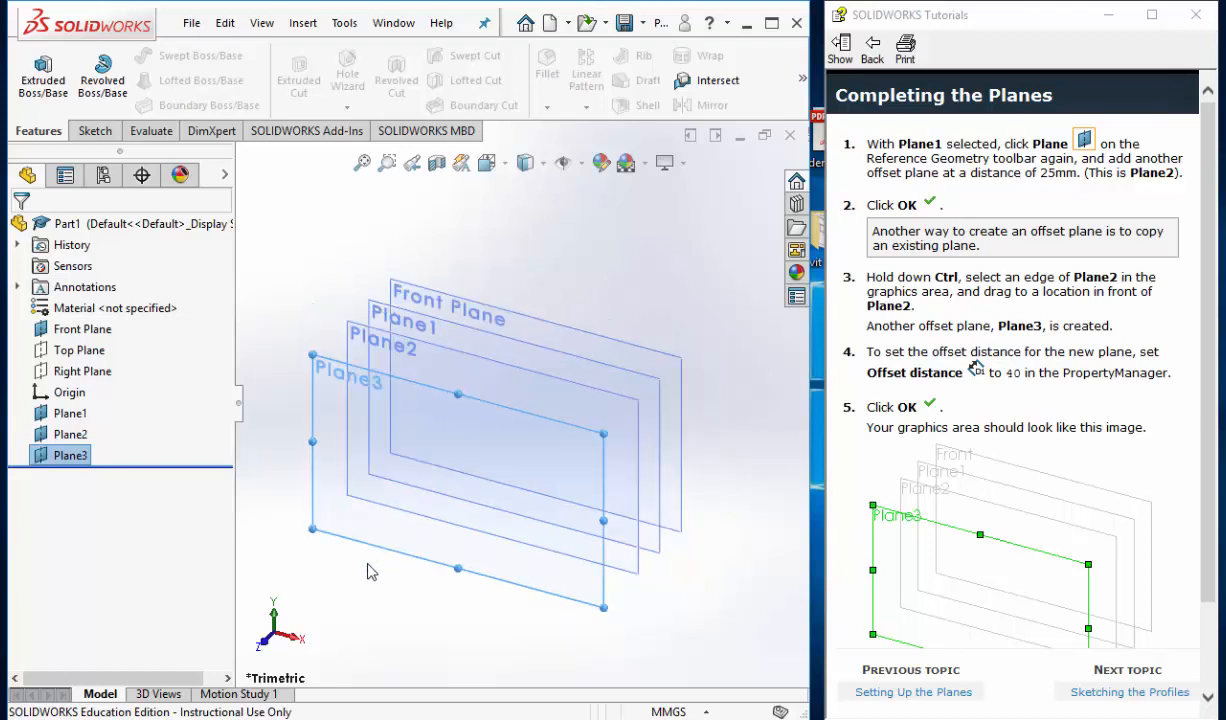
- Go to the tutorial's Sketching the Profiles topic and open a sketch on the Front Plane
{"action": "scroll", "coordinate": [1042, 542], "scroll_direction": "down", "scroll_amount": 2}
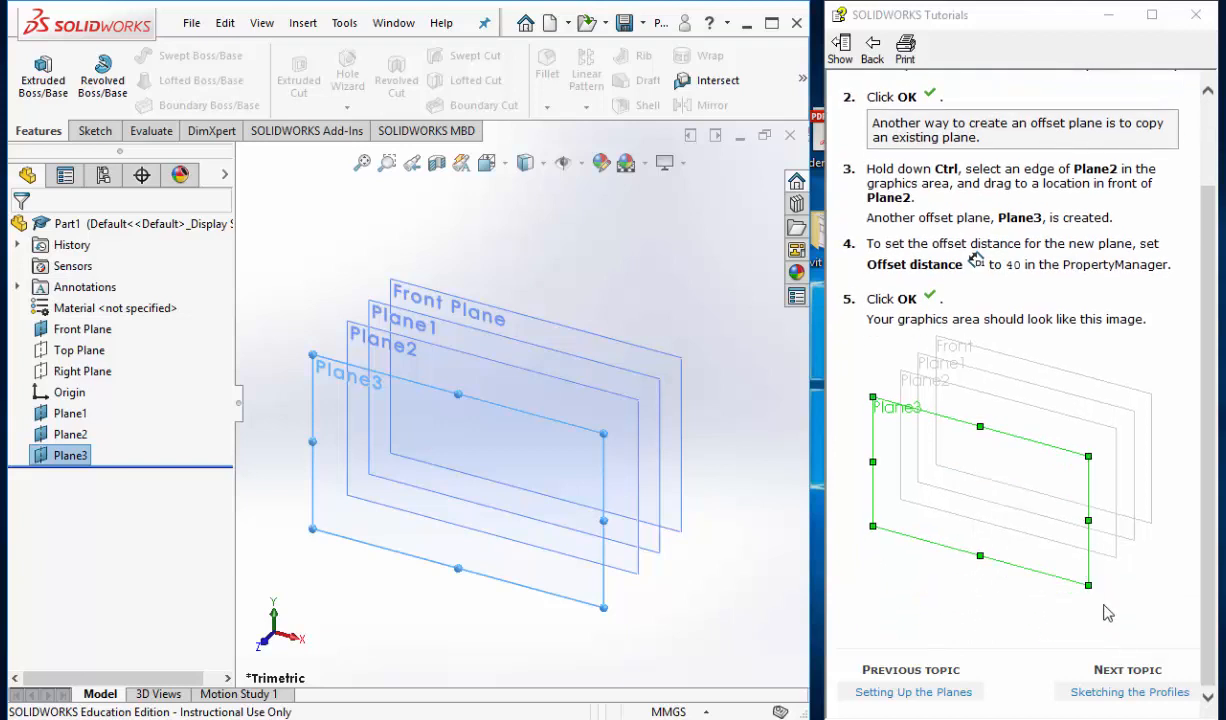
{"action": "left_click", "coordinate": [1127, 694]}
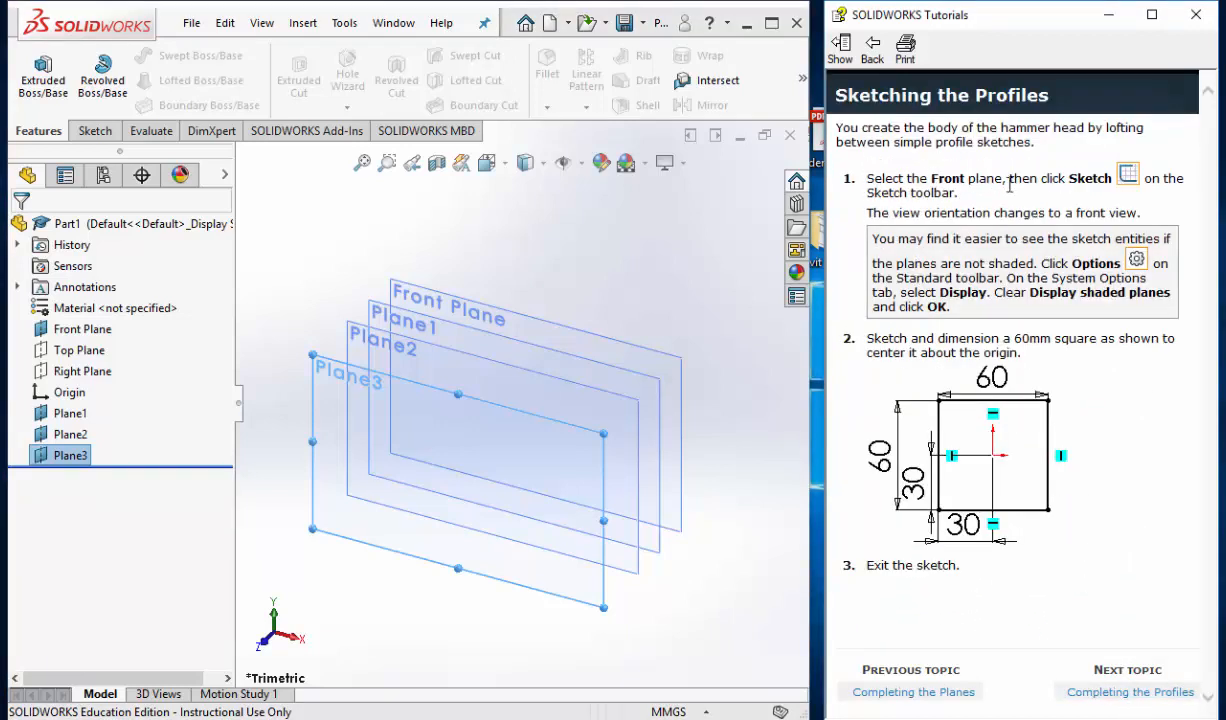
{"action": "left_click", "coordinate": [404, 280]}
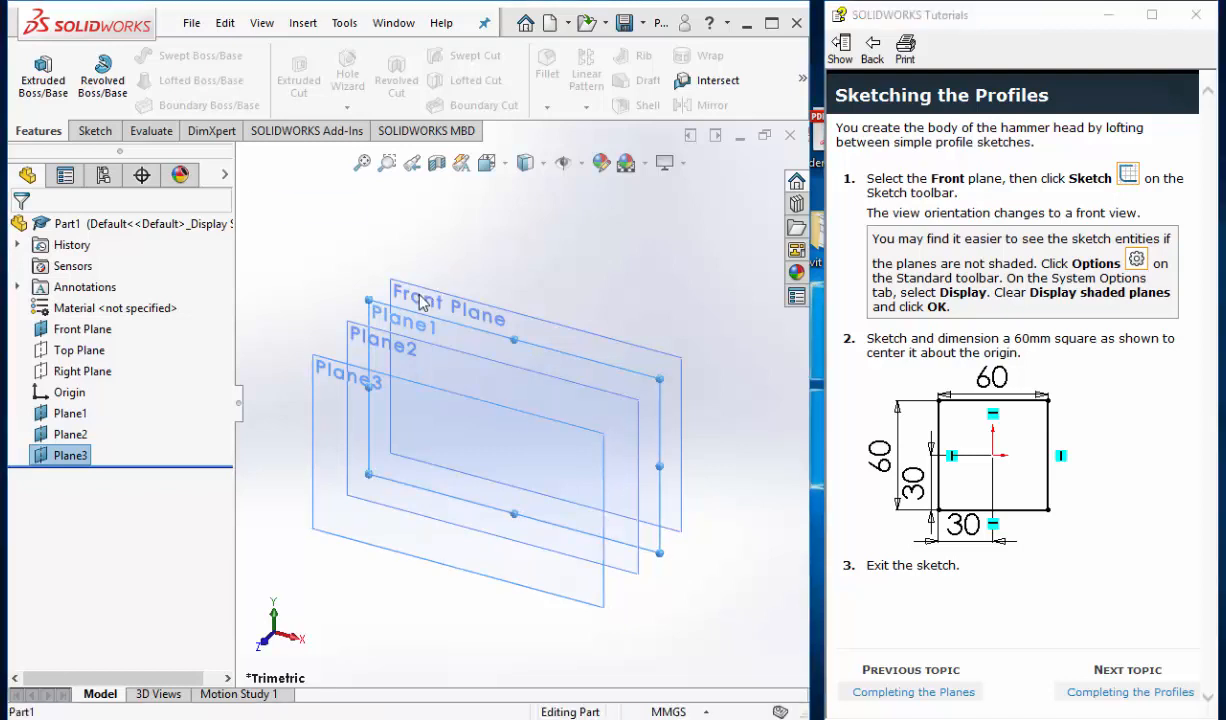
{"action": "left_click", "coordinate": [427, 301]}
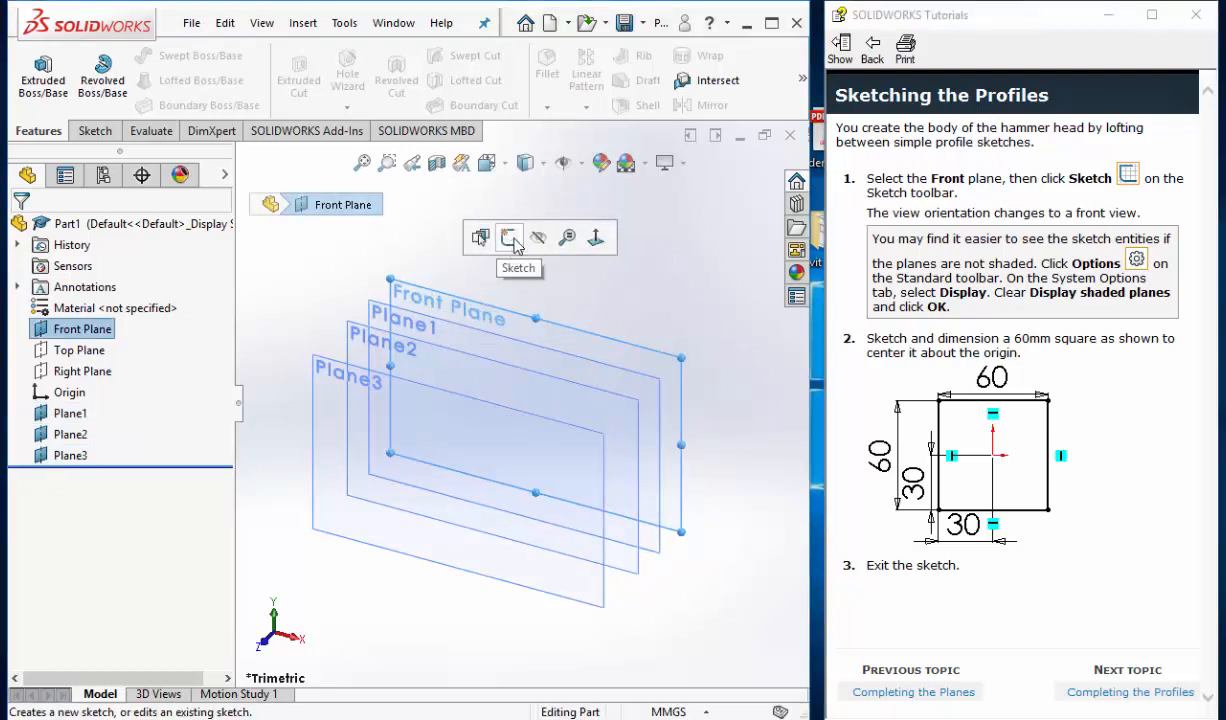
{"action": "left_click", "coordinate": [91, 134]}
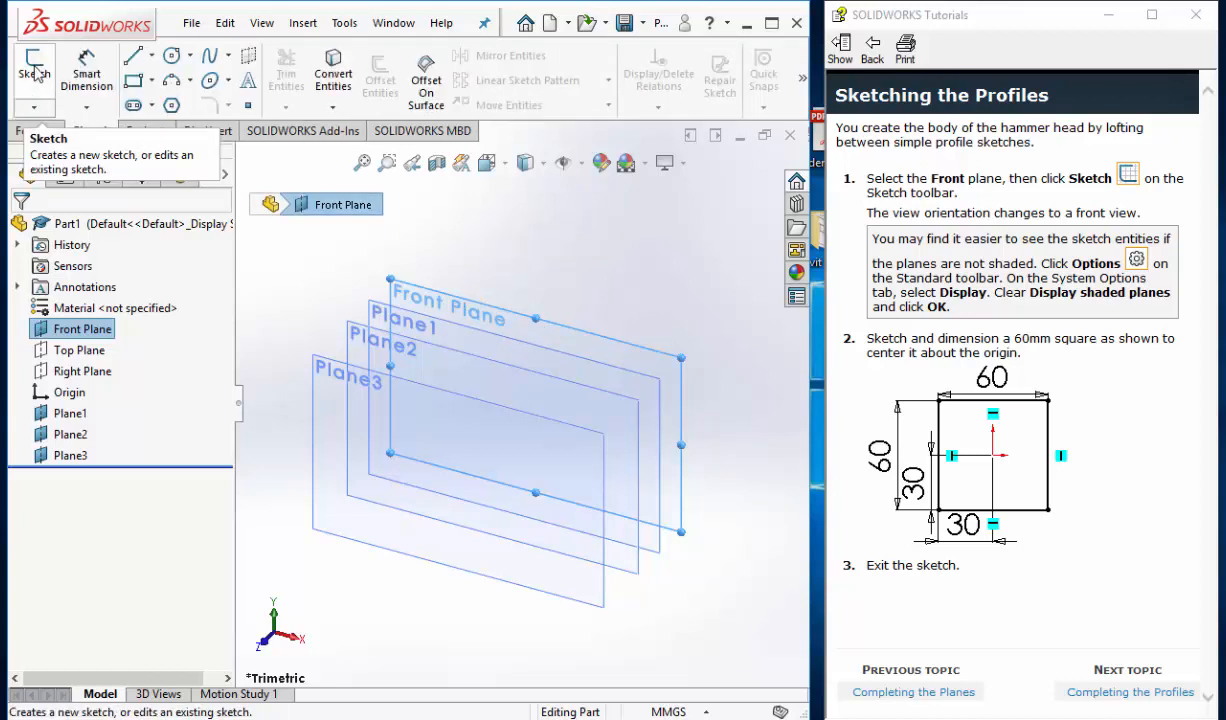
{"action": "left_click", "coordinate": [440, 300]}
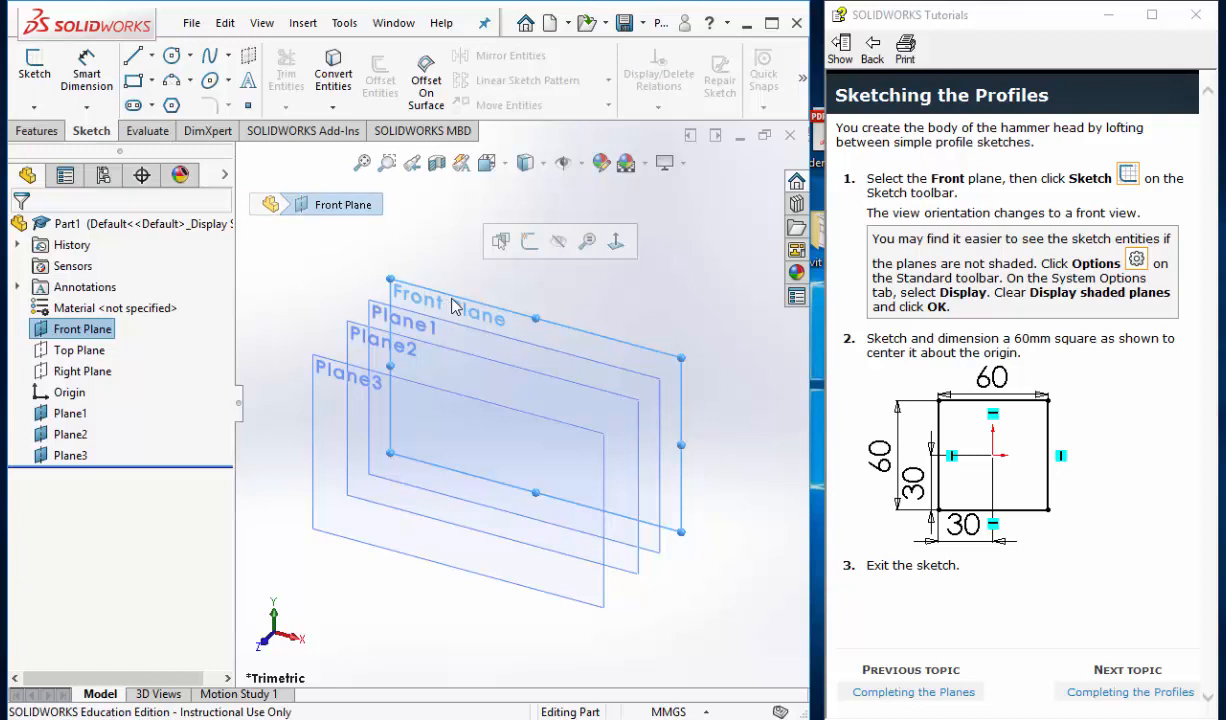
{"action": "left_click", "coordinate": [530, 245]}
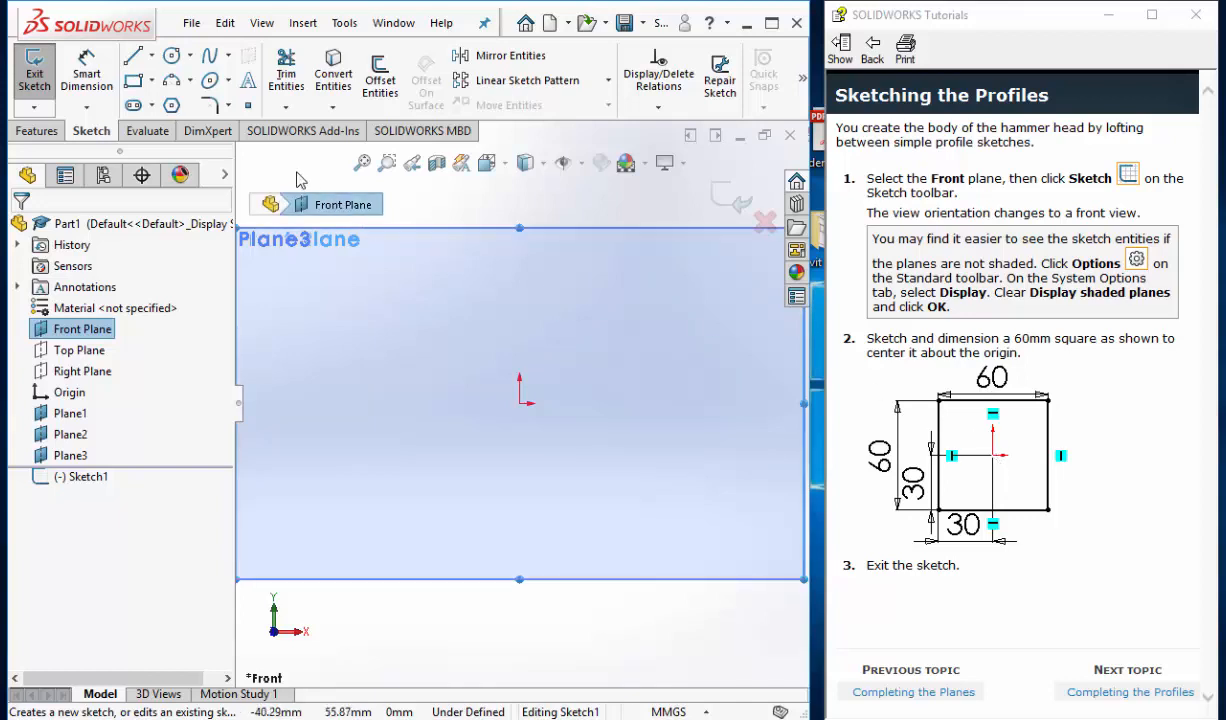
- Sketch a center rectangle about 76 mm wide and 74 mm high, centered on the origin
{"action": "left_click", "coordinate": [153, 88]}
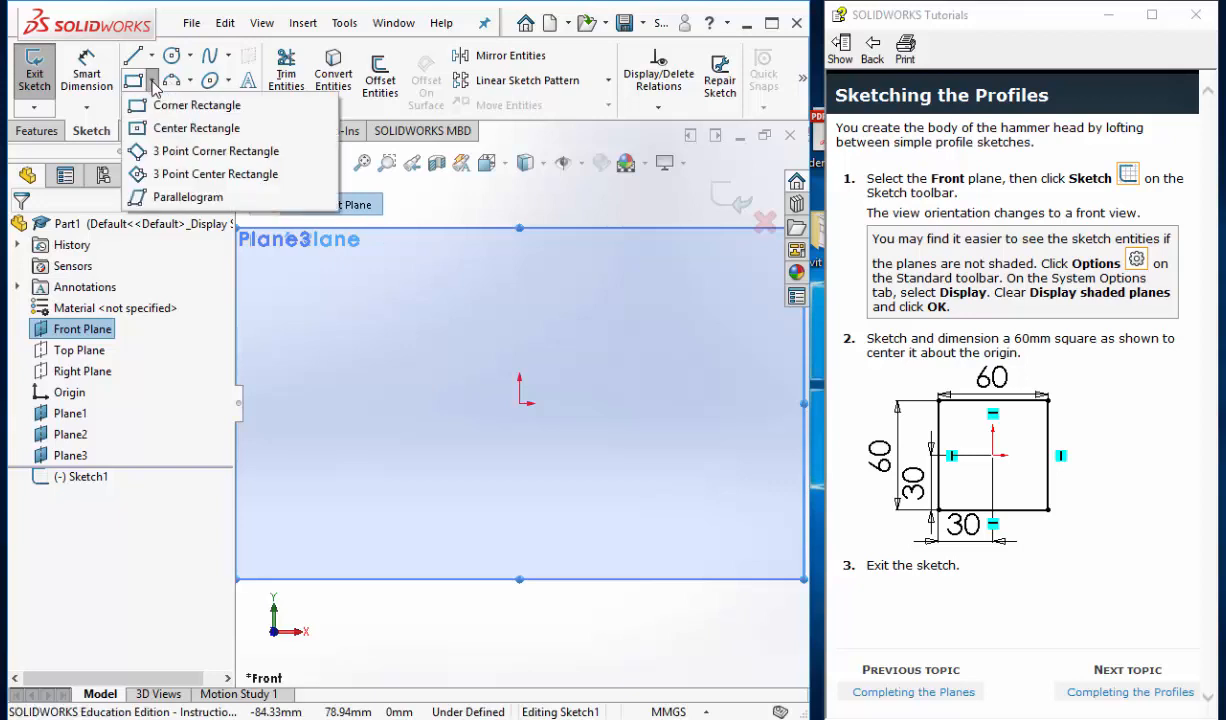
{"action": "left_click", "coordinate": [224, 129]}
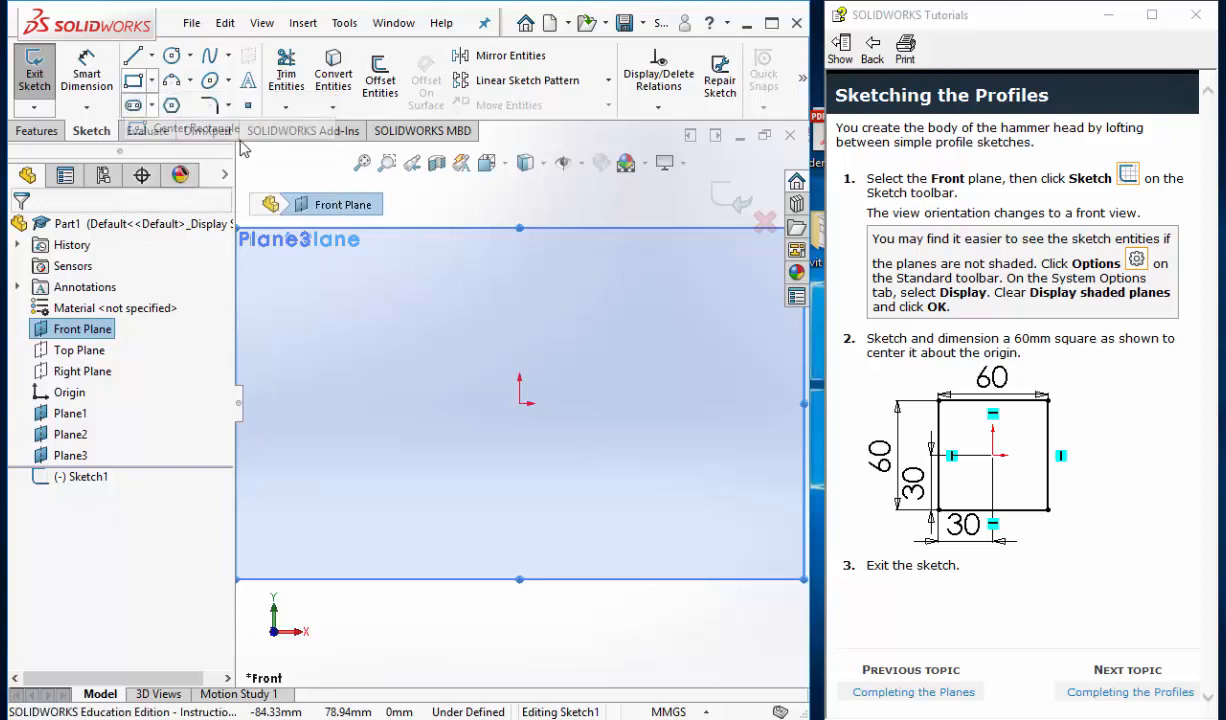
{"action": "left_click", "coordinate": [520, 403]}
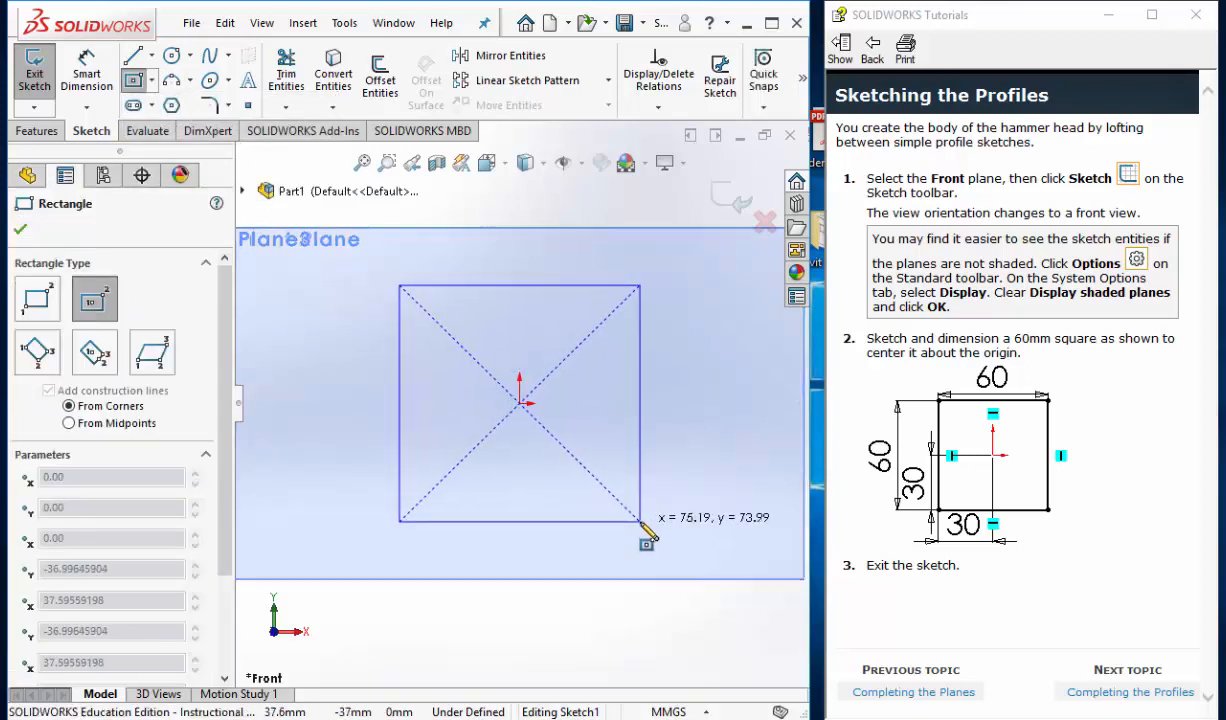
{"action": "left_click", "coordinate": [643, 524]}
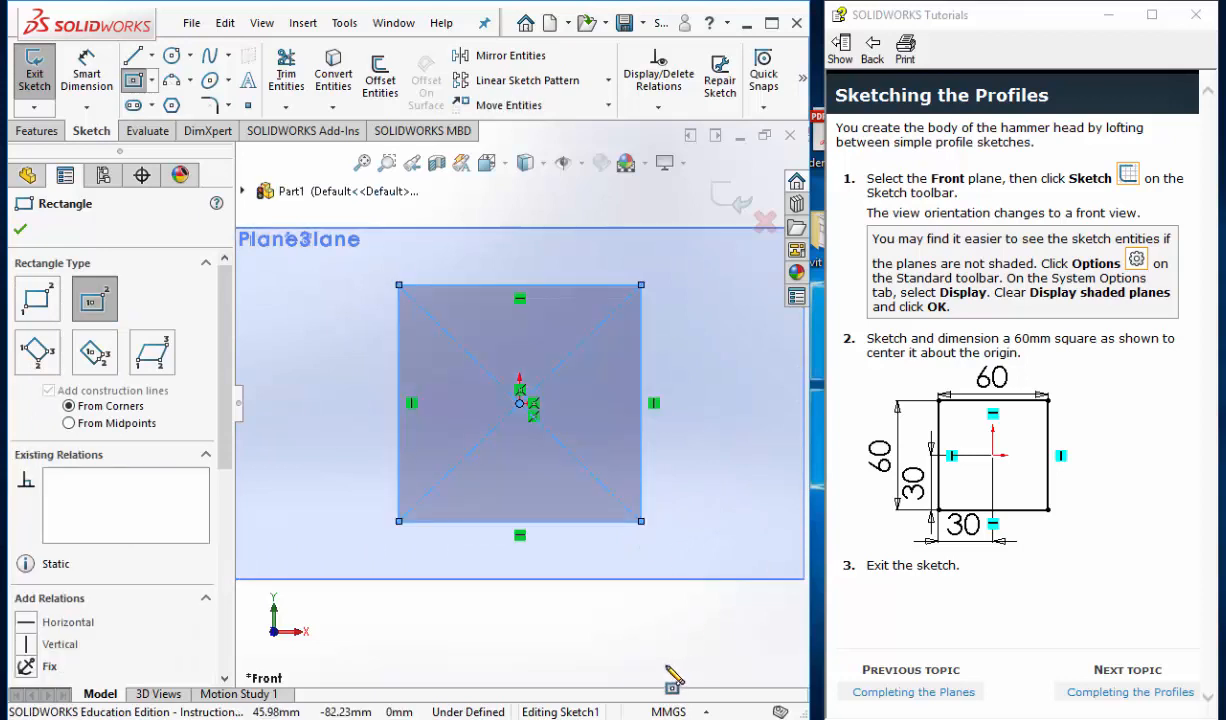
- Dimension the rectangle's width and height to 60 mm each and exit the sketch
{"action": "left_click", "coordinate": [88, 72]}
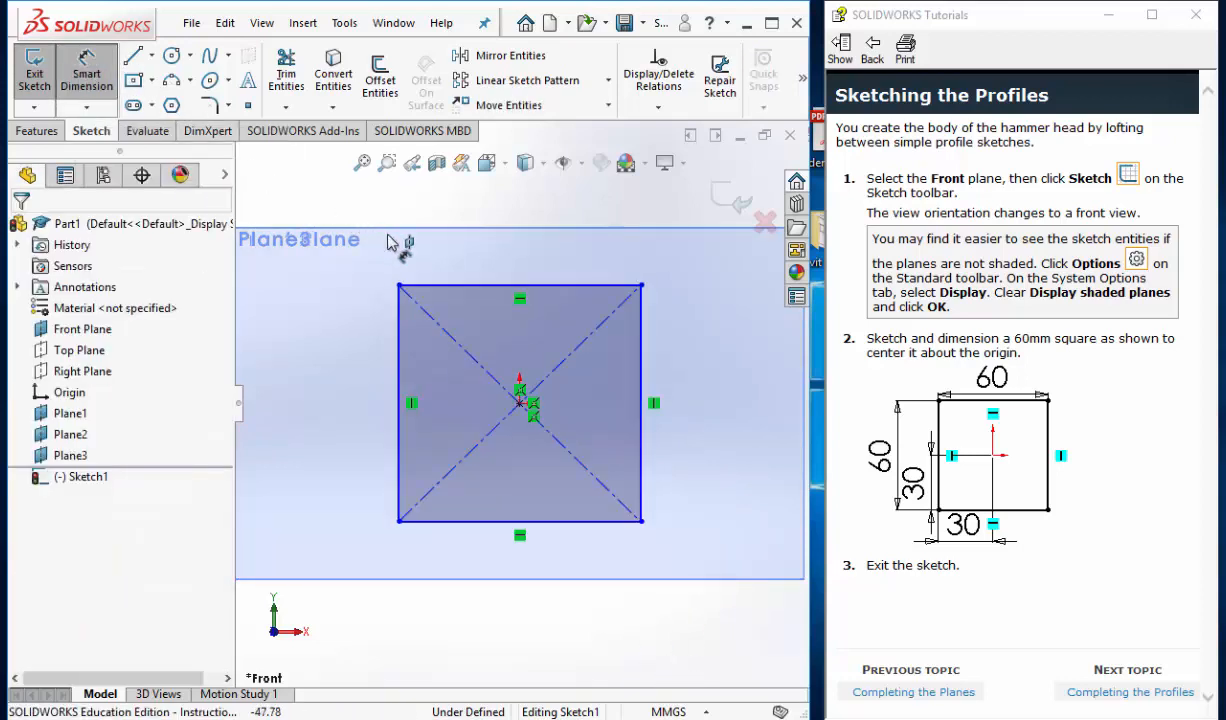
{"action": "left_click", "coordinate": [468, 286]}
{"action": "left_click", "coordinate": [515, 268]}
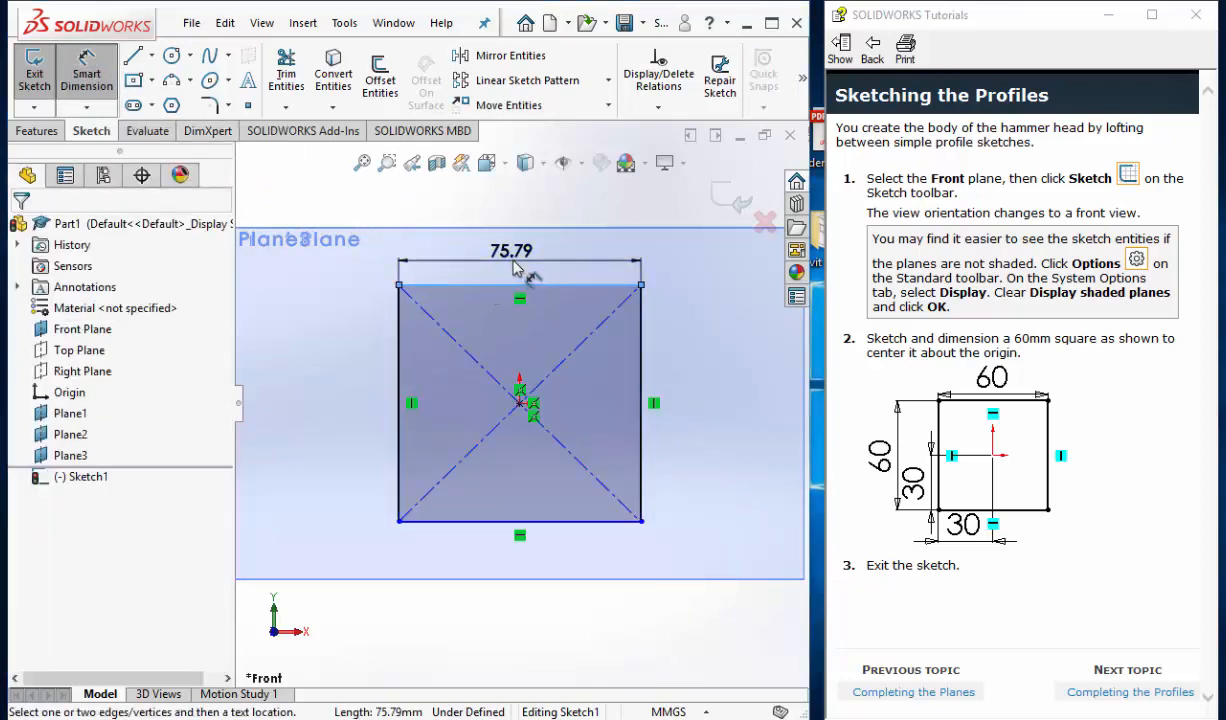
{"action": "type", "text": "60"}
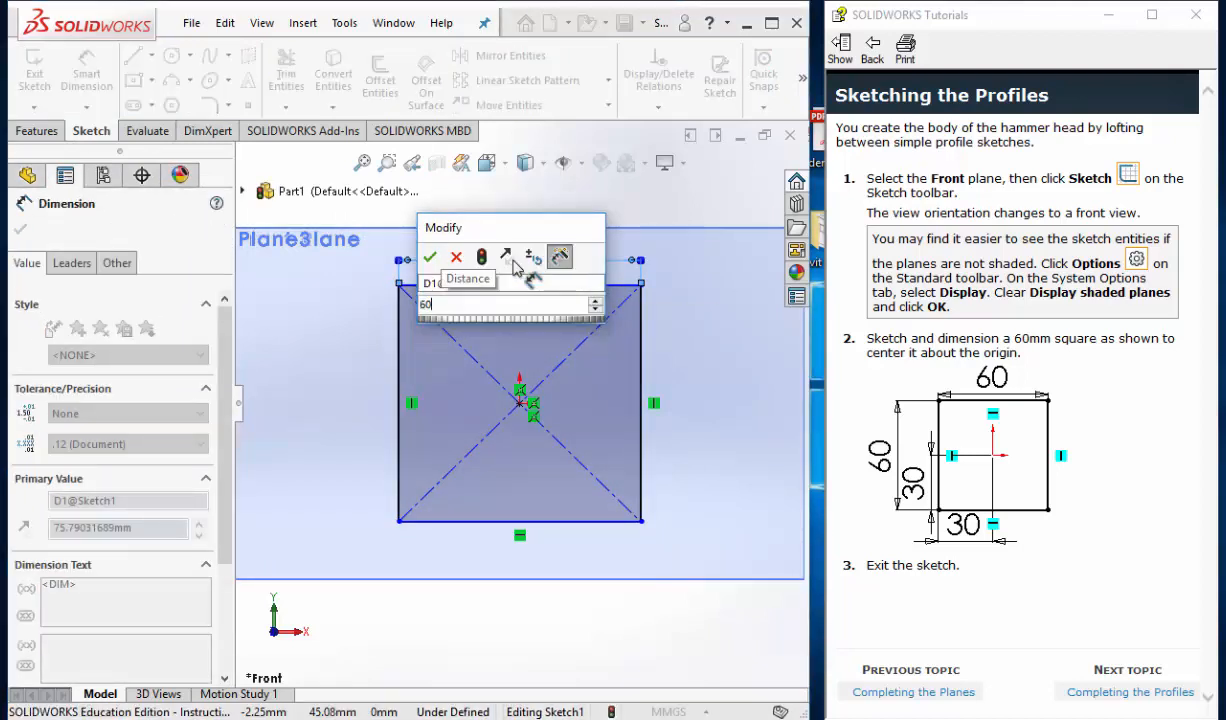
{"action": "key", "text": "Return"}
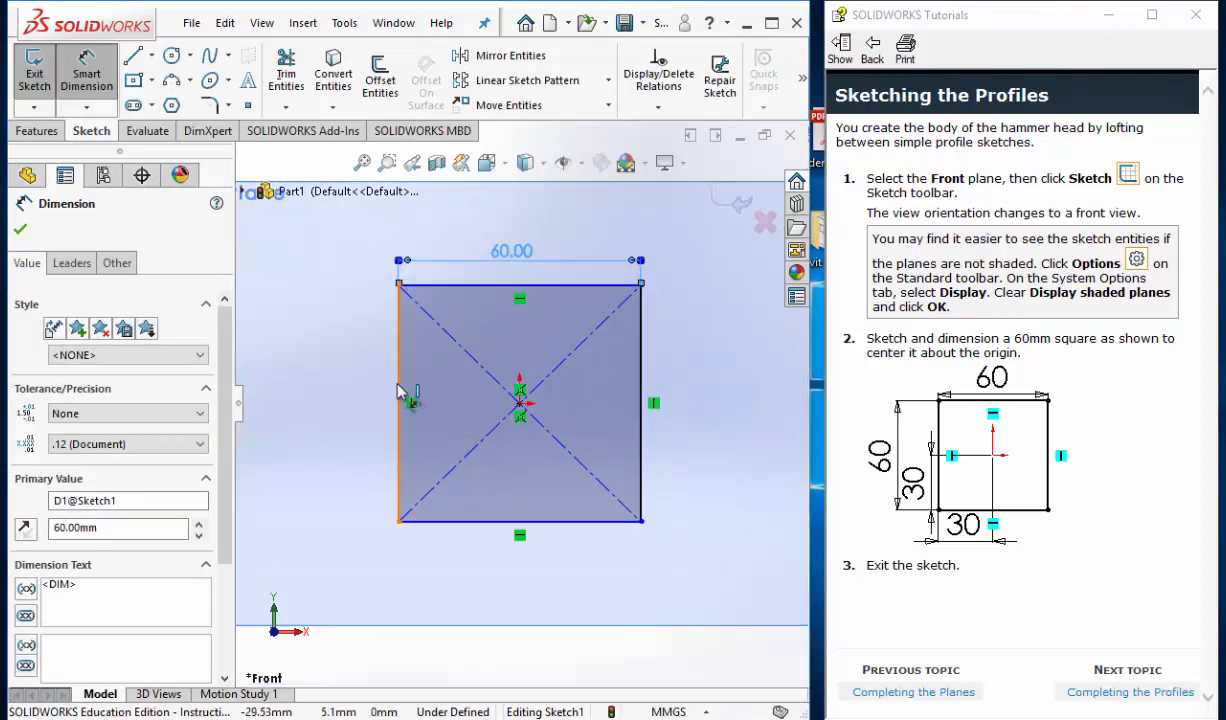
{"action": "left_click", "coordinate": [399, 395]}
{"action": "left_click", "coordinate": [380, 395]}
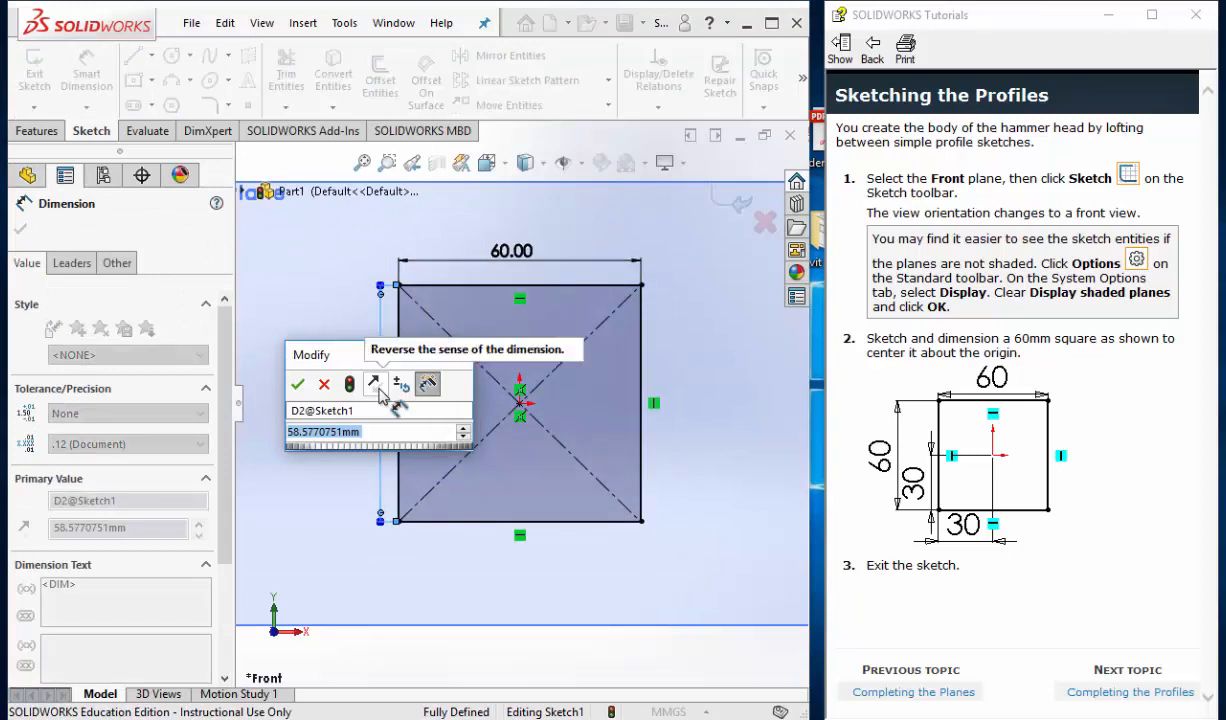
{"action": "type", "text": "60"}
{"action": "key", "text": "Return"}
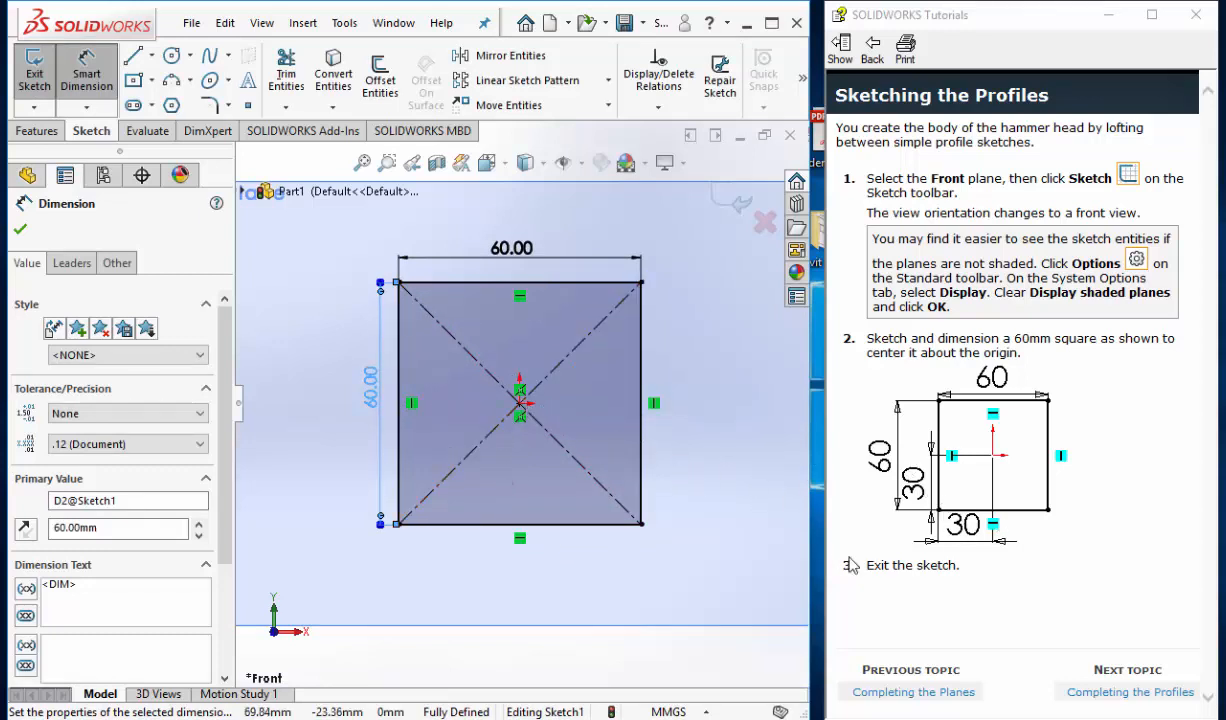
{"action": "left_click", "coordinate": [724, 200]}
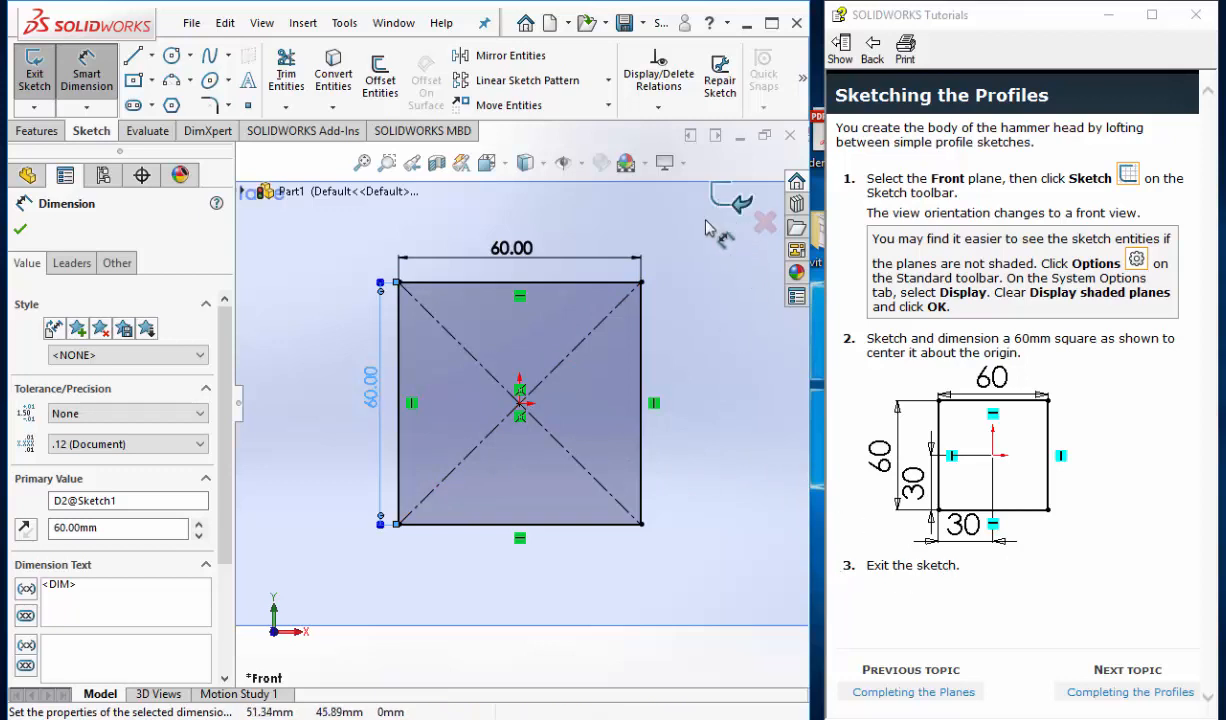
- Go to the tutorial's Completing the Profiles topic and open a sketch on Plane1, viewed normal to the plane
{"action": "left_click", "coordinate": [1132, 696]}
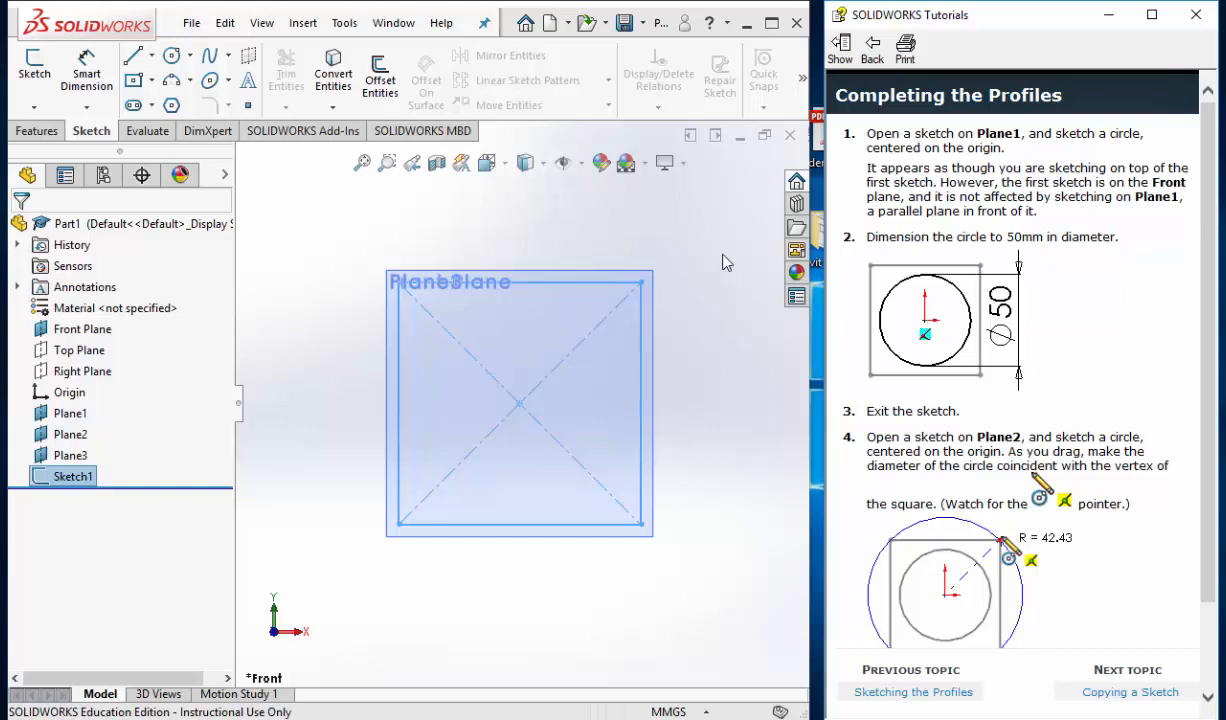
{"action": "middle_click_drag", "start_coordinate": [725, 263], "coordinate": [501, 460]}
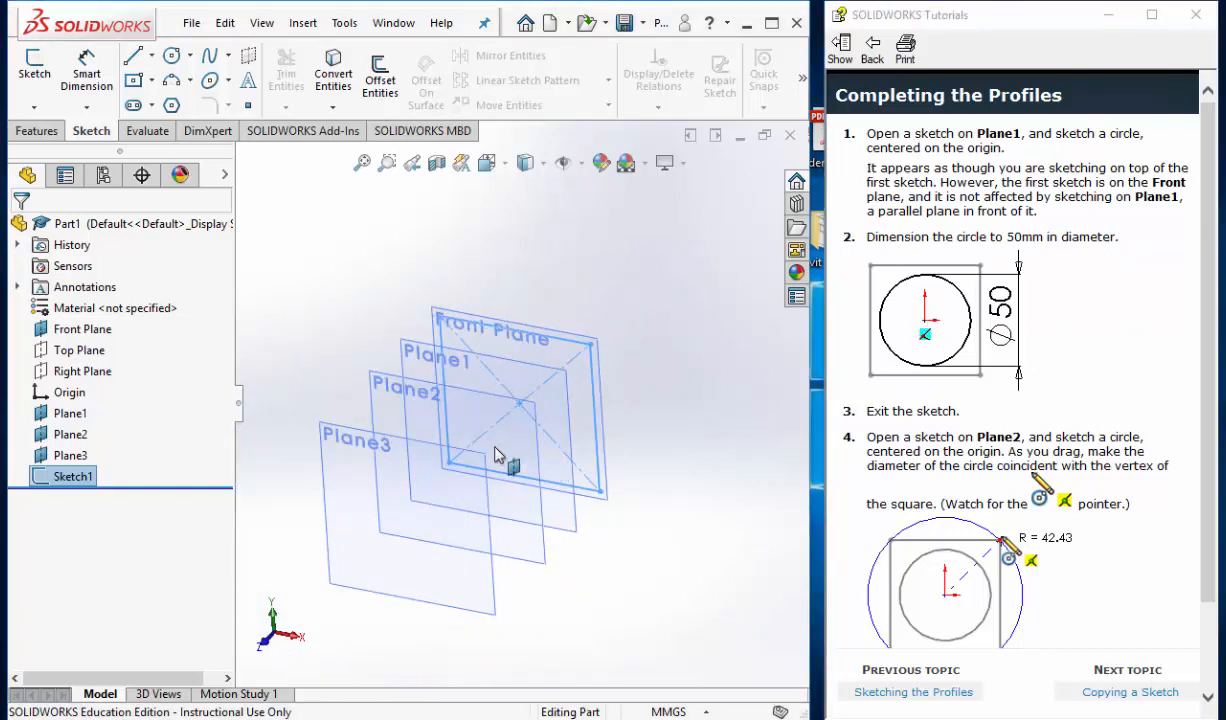
{"action": "left_click", "coordinate": [374, 380]}
{"action": "left_click", "coordinate": [418, 361]}
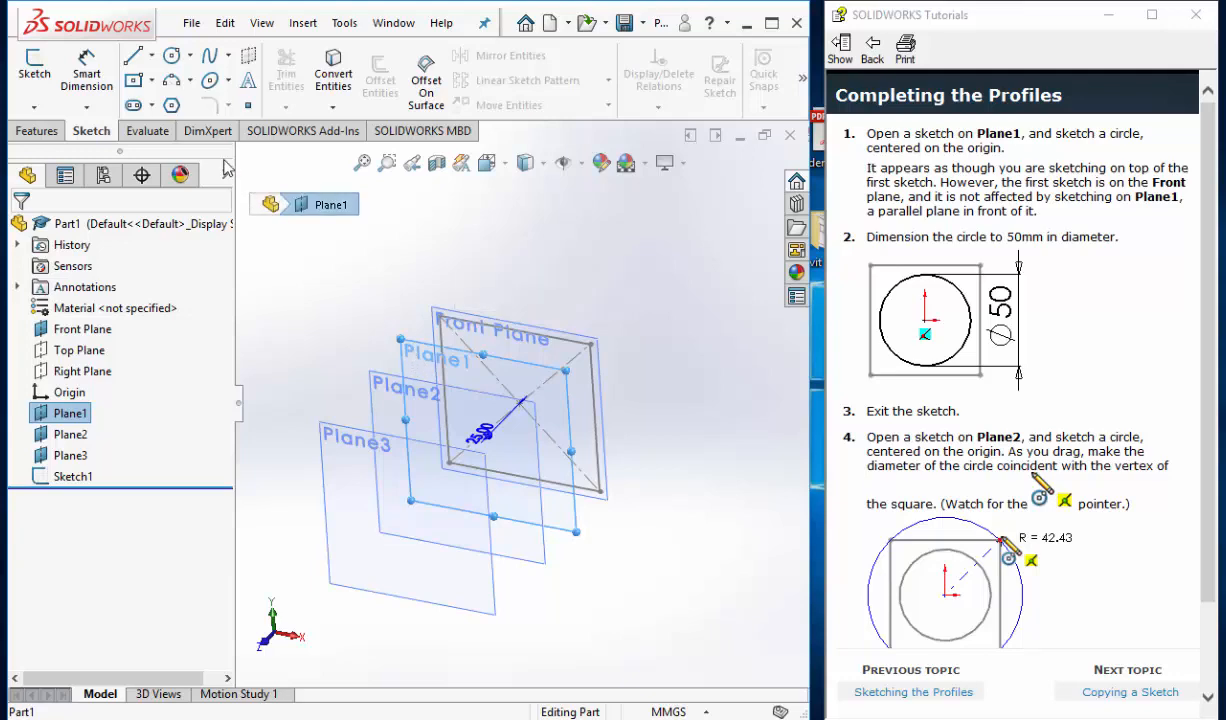
{"action": "left_click", "coordinate": [29, 71]}
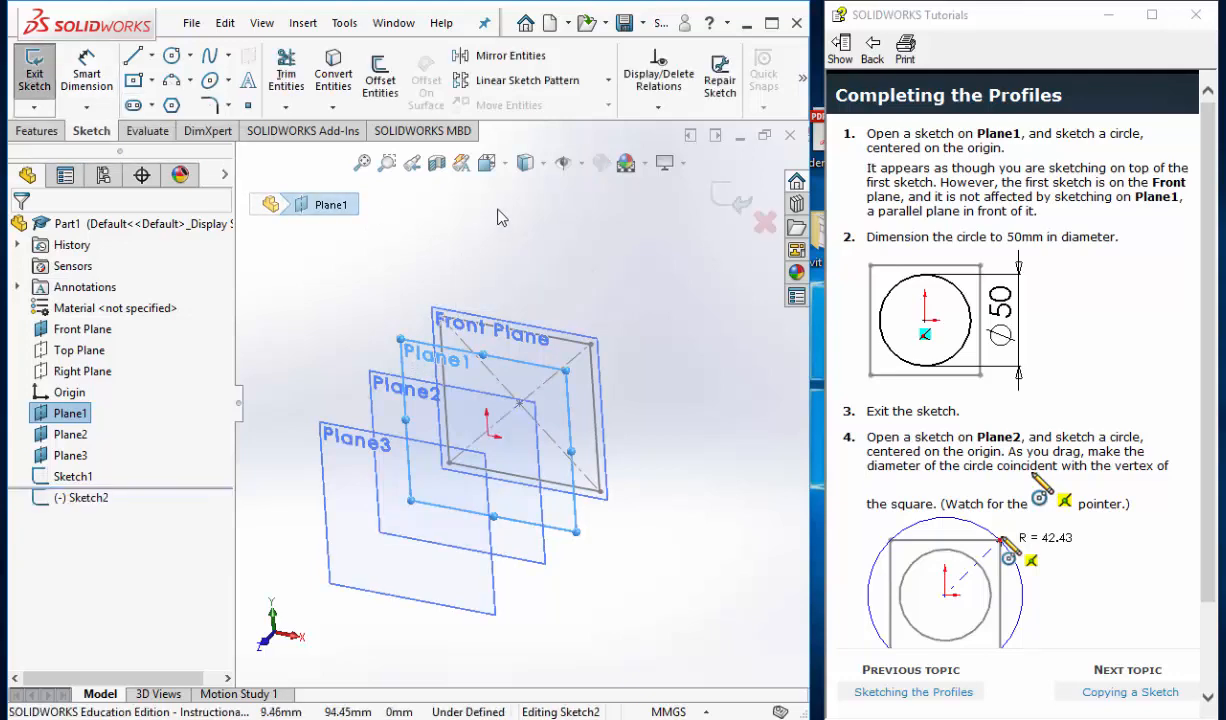
{"action": "key", "text": "ctrl+8"}
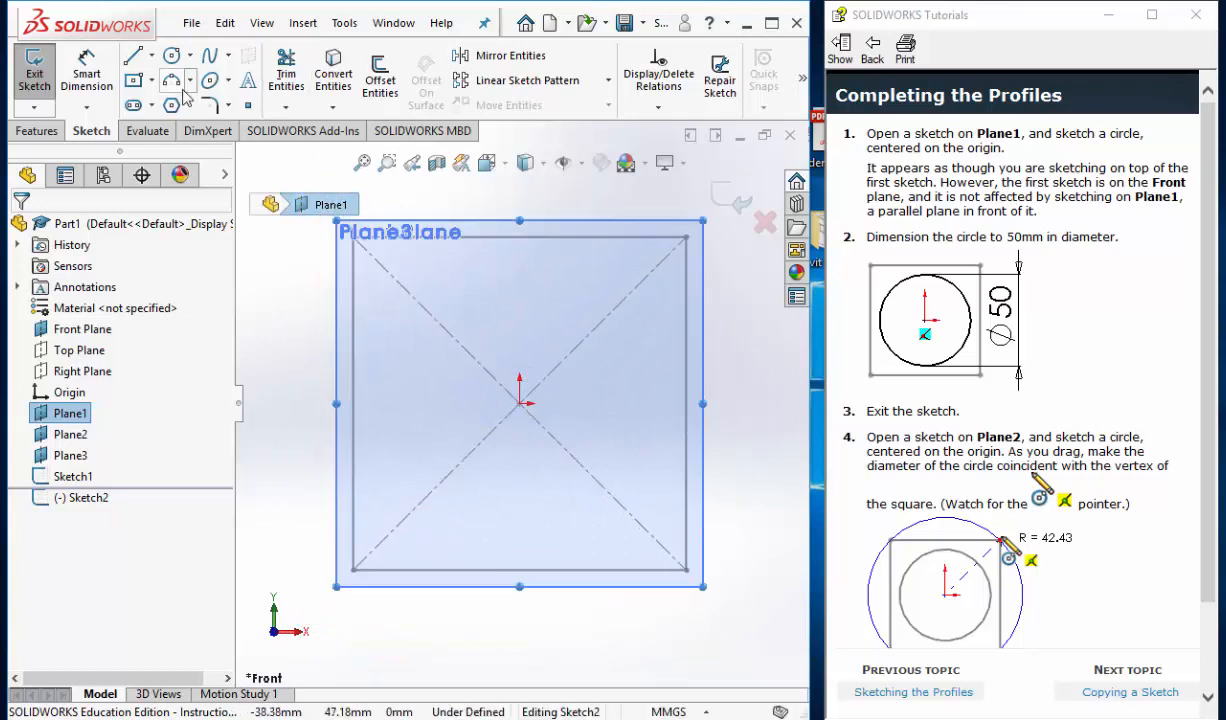
- Sketch a circle centered on the origin, about 44 mm in diameter, inside the square
{"action": "left_click", "coordinate": [172, 55]}
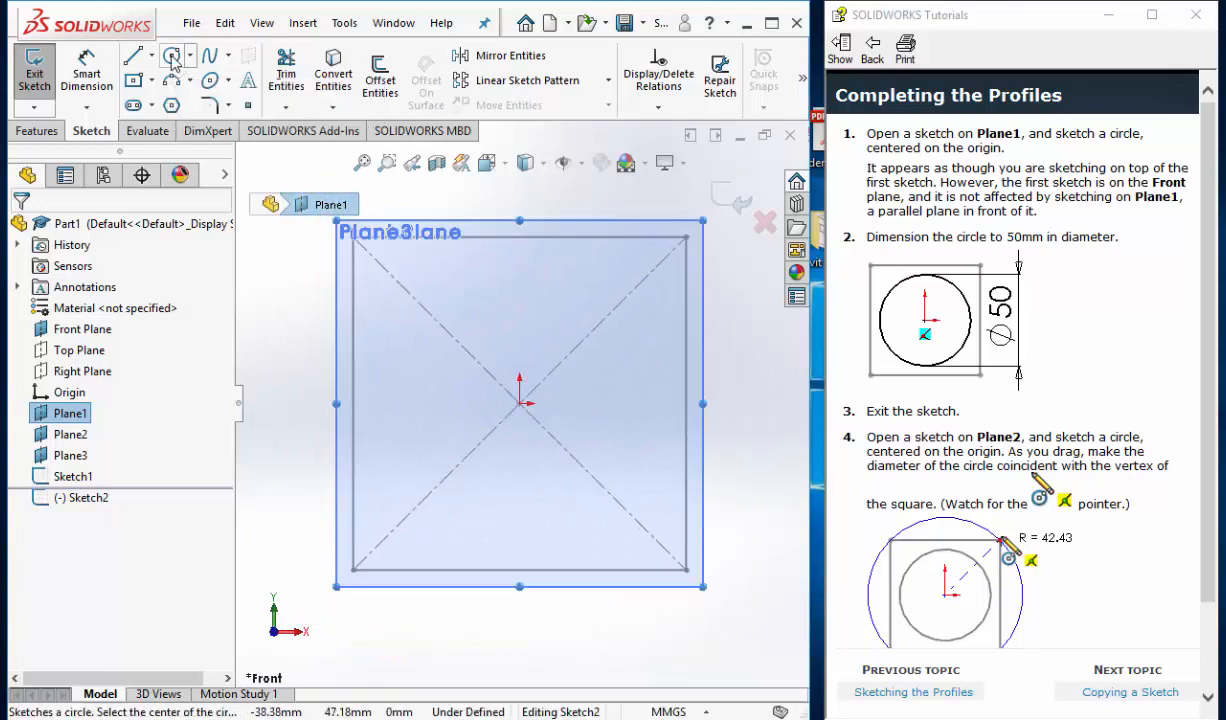
{"action": "left_click_drag", "start_coordinate": [520, 404], "coordinate": [543, 540]}
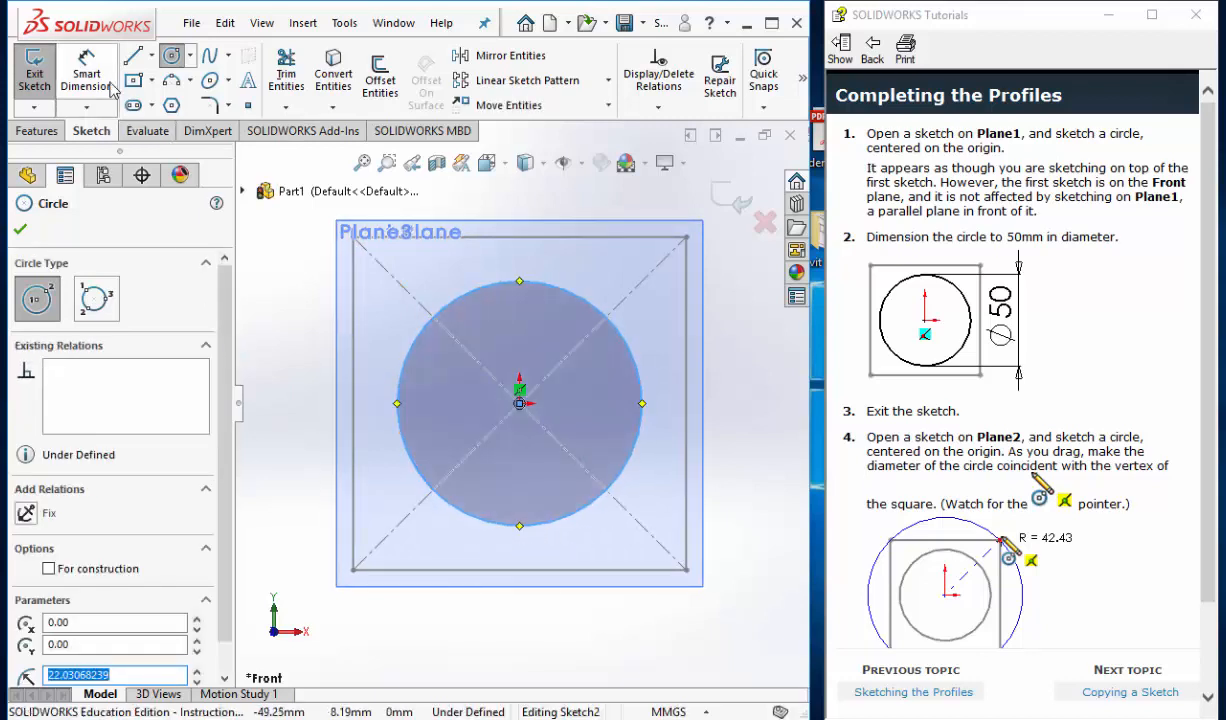
{"action": "key", "text": "Escape"}
- Dimension the circle's diameter to 50 mm and exit the sketch
{"action": "left_click", "coordinate": [642, 405]}
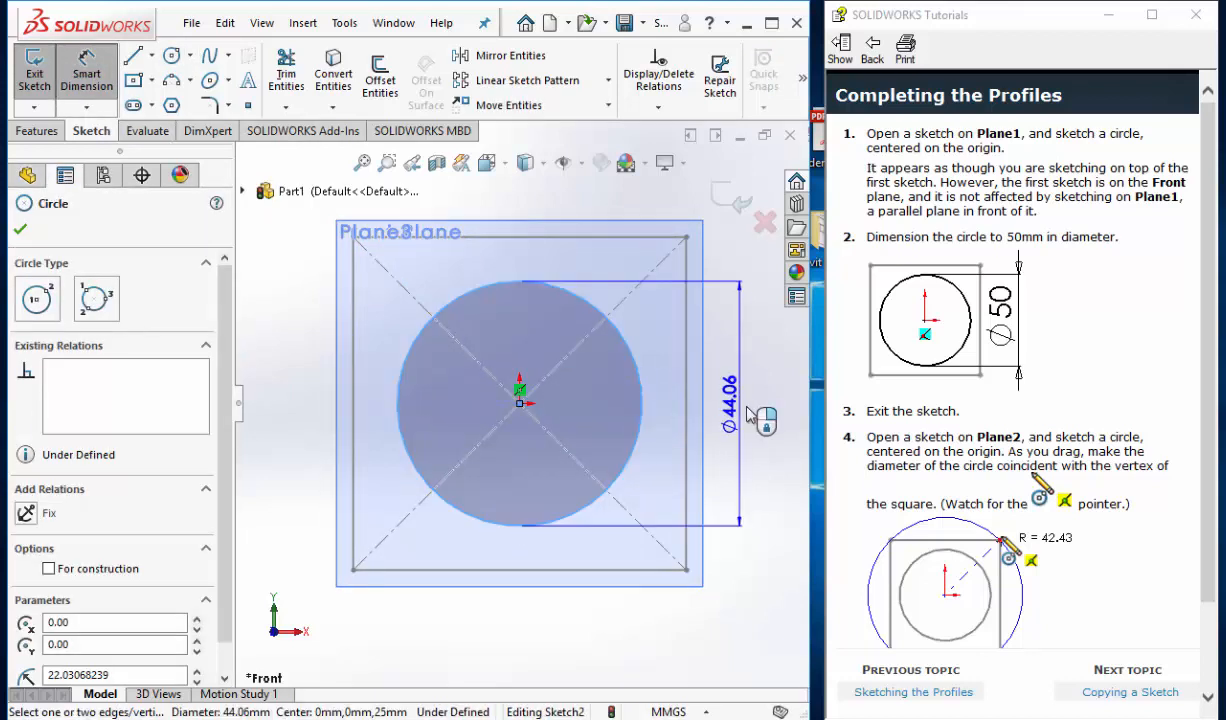
{"action": "left_click", "coordinate": [748, 414]}
{"action": "type", "text": "50"}
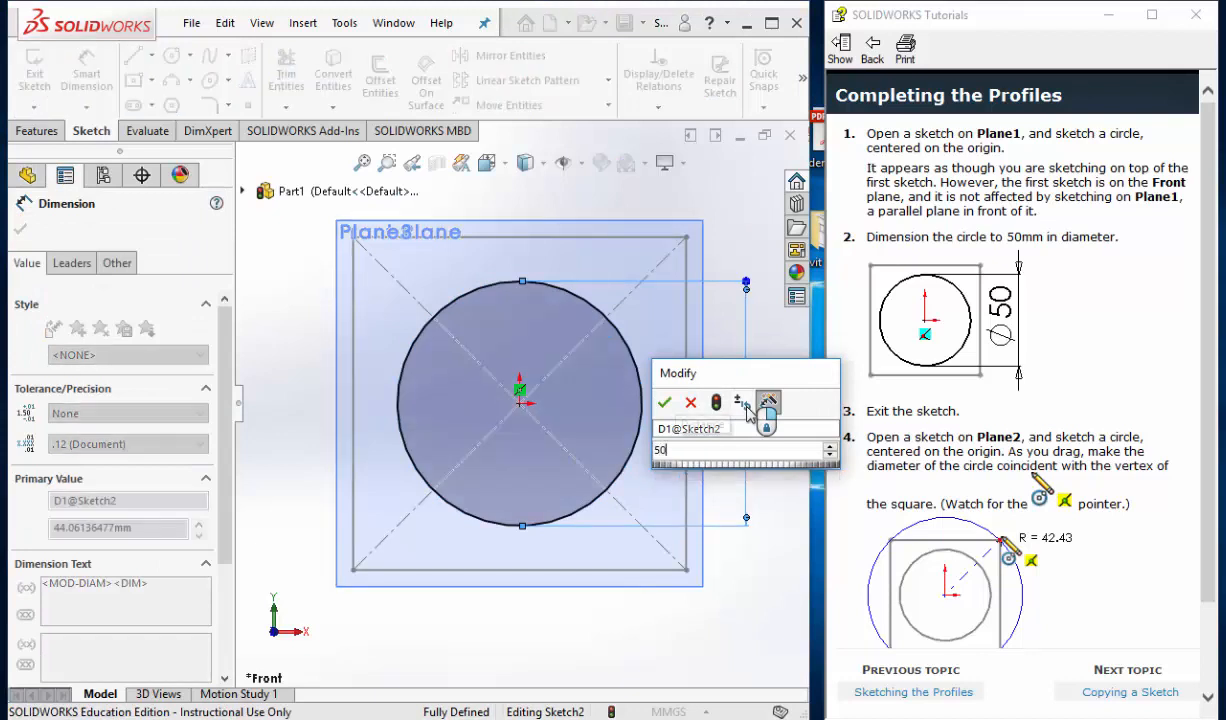
{"action": "key", "text": "Return"}
{"action": "scroll", "coordinate": [742, 411], "scroll_direction": "up", "scroll_amount": 2}
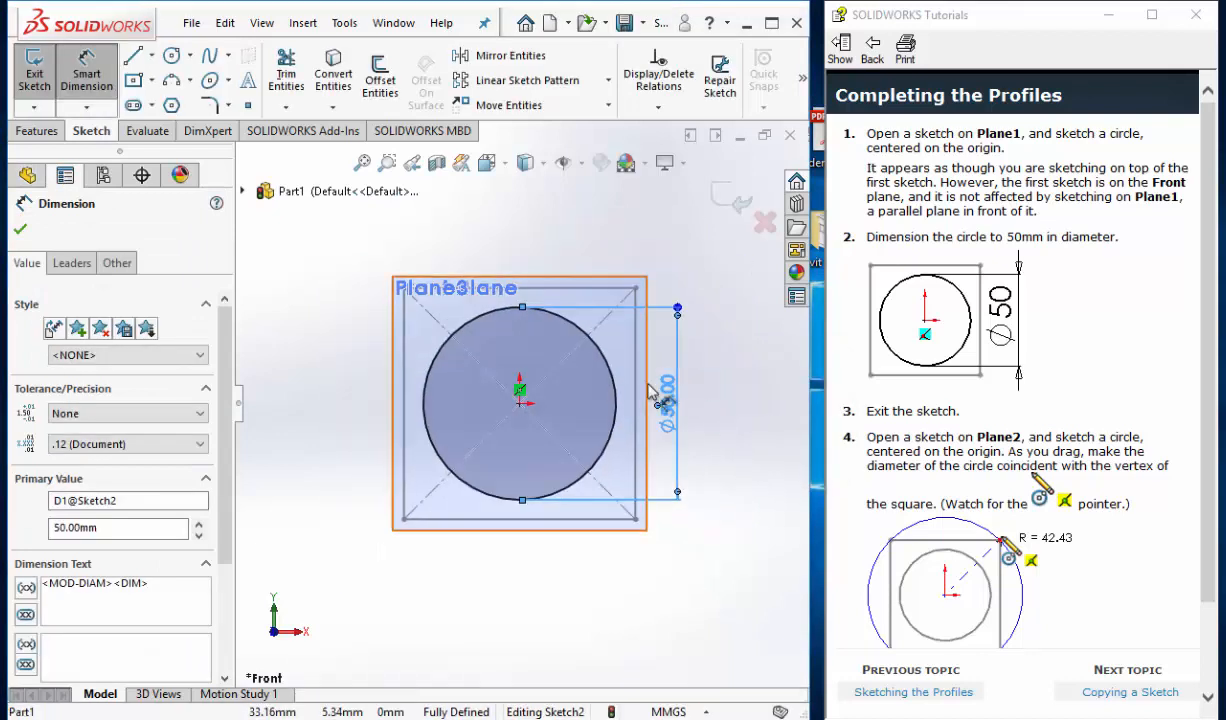
{"action": "left_click", "coordinate": [735, 200]}
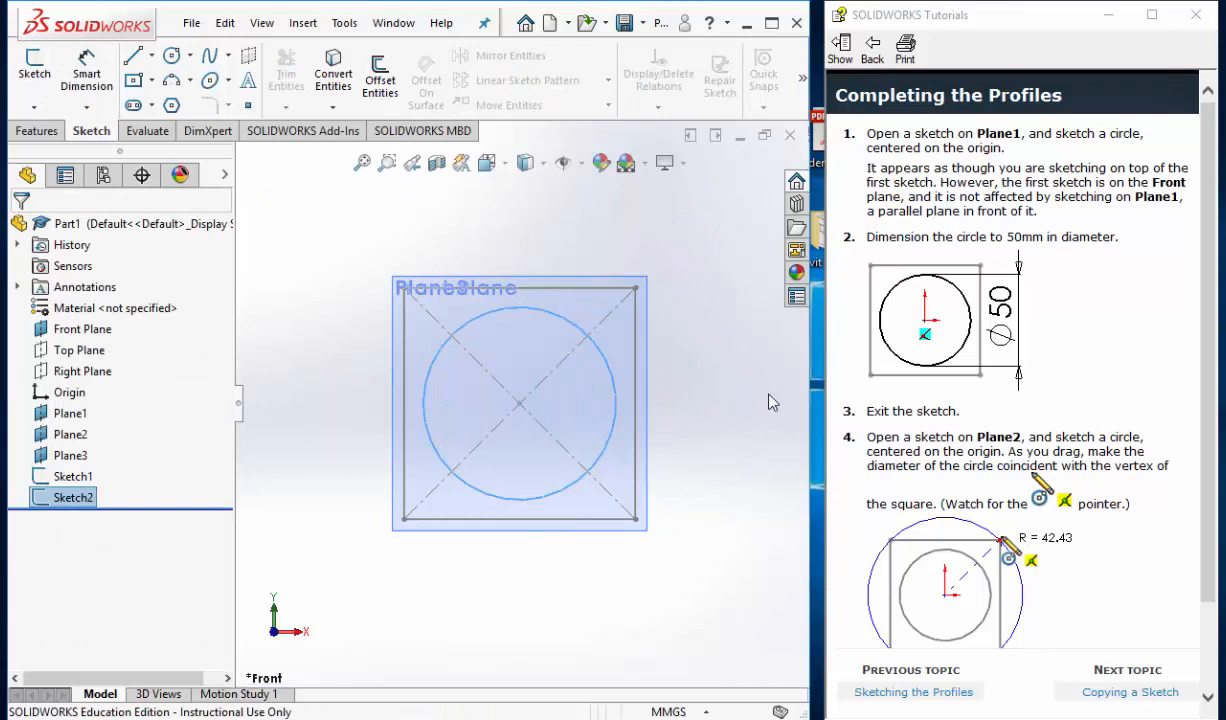
- Open a sketch on Plane2 and draw a circle centered on the origin through the square's corner vertex, with a radius of about 42.43 mm
{"action": "scroll", "coordinate": [930, 421], "scroll_direction": "down", "scroll_amount": 2}
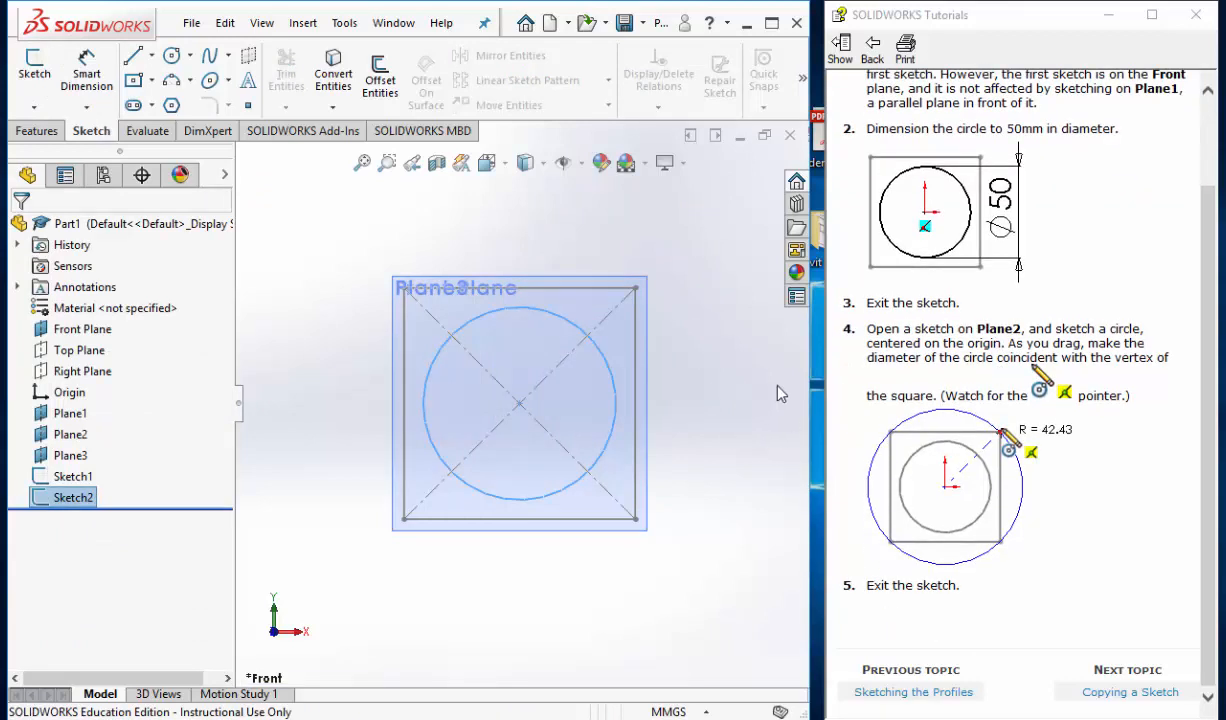
{"action": "middle_click_drag", "start_coordinate": [780, 394], "coordinate": [517, 487]}
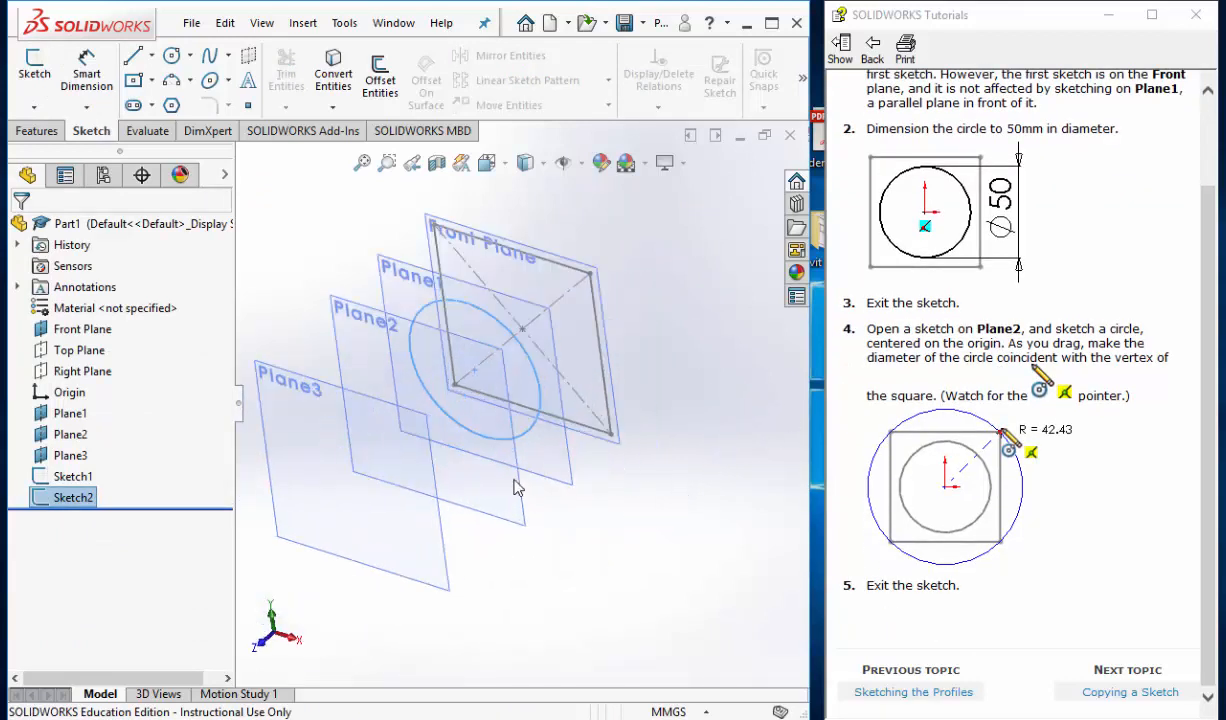
{"action": "left_click", "coordinate": [345, 332]}
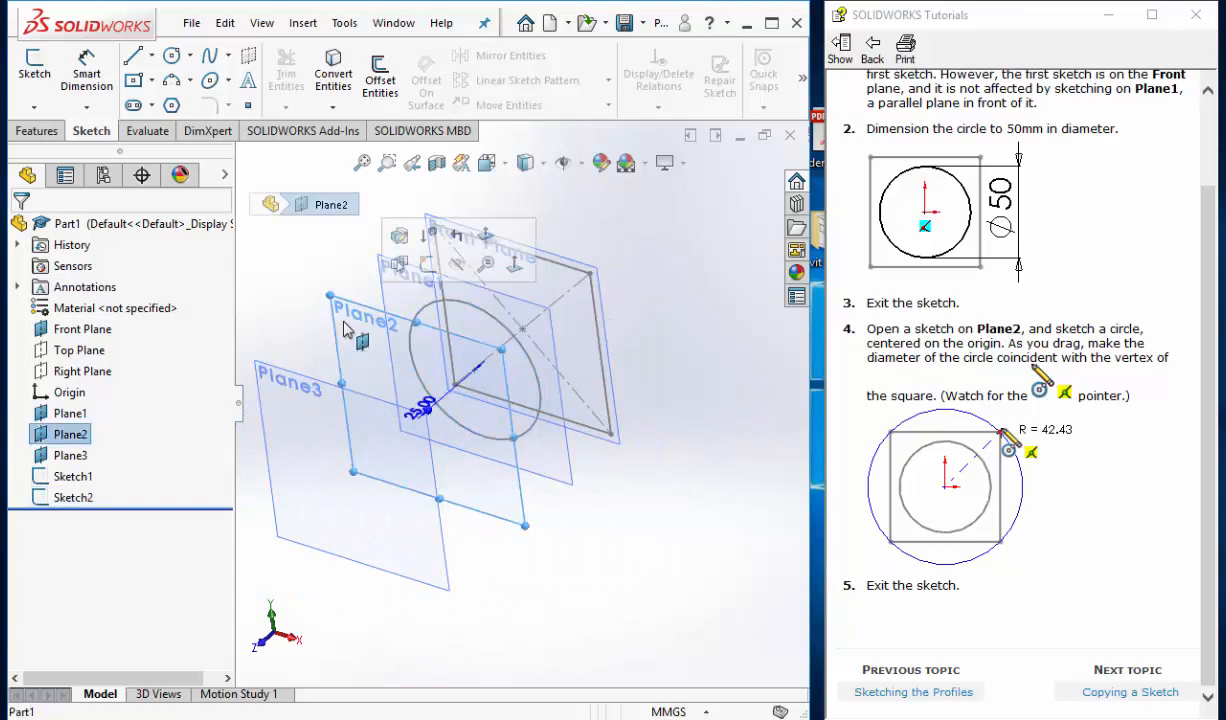
{"action": "left_click", "coordinate": [428, 266]}
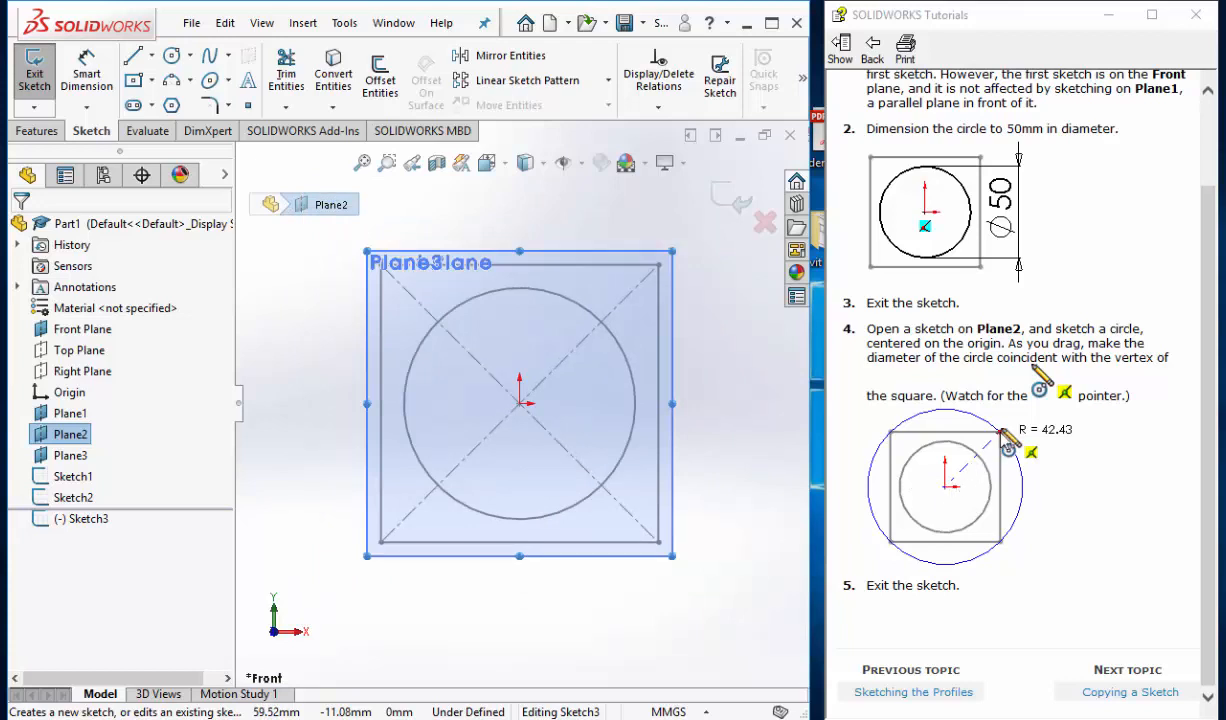
{"action": "left_click", "coordinate": [172, 55]}
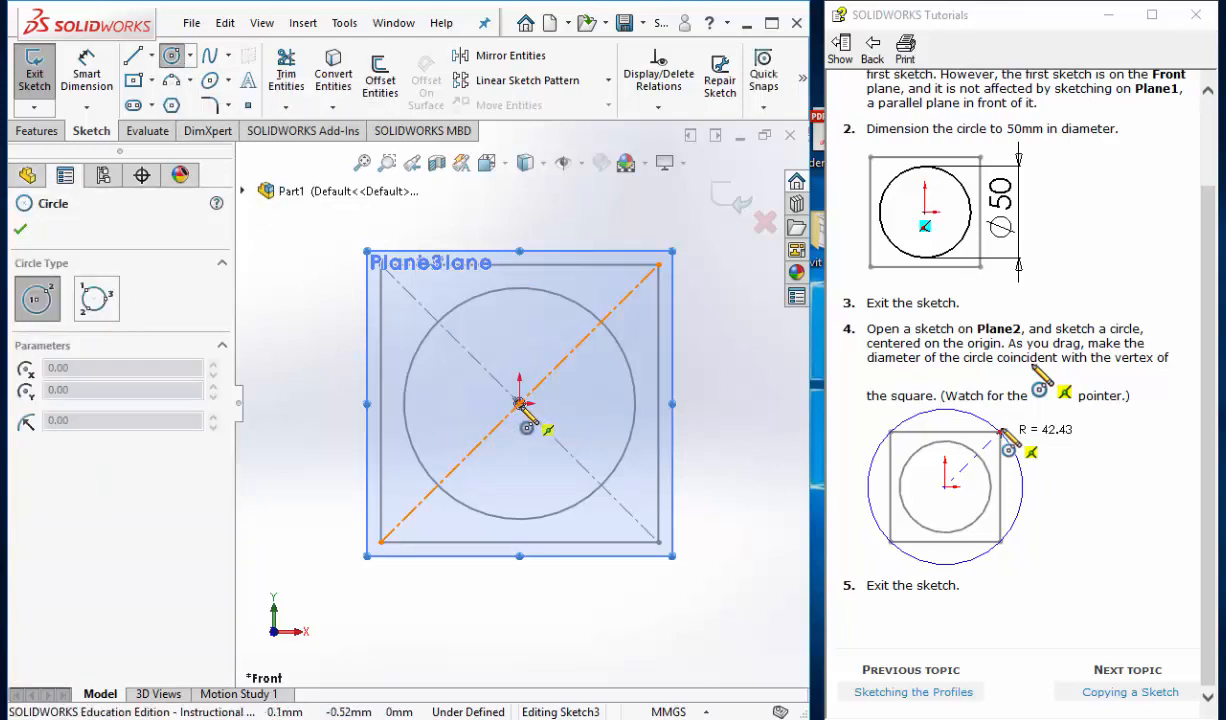
{"action": "left_click_drag", "start_coordinate": [520, 404], "coordinate": [659, 267]}
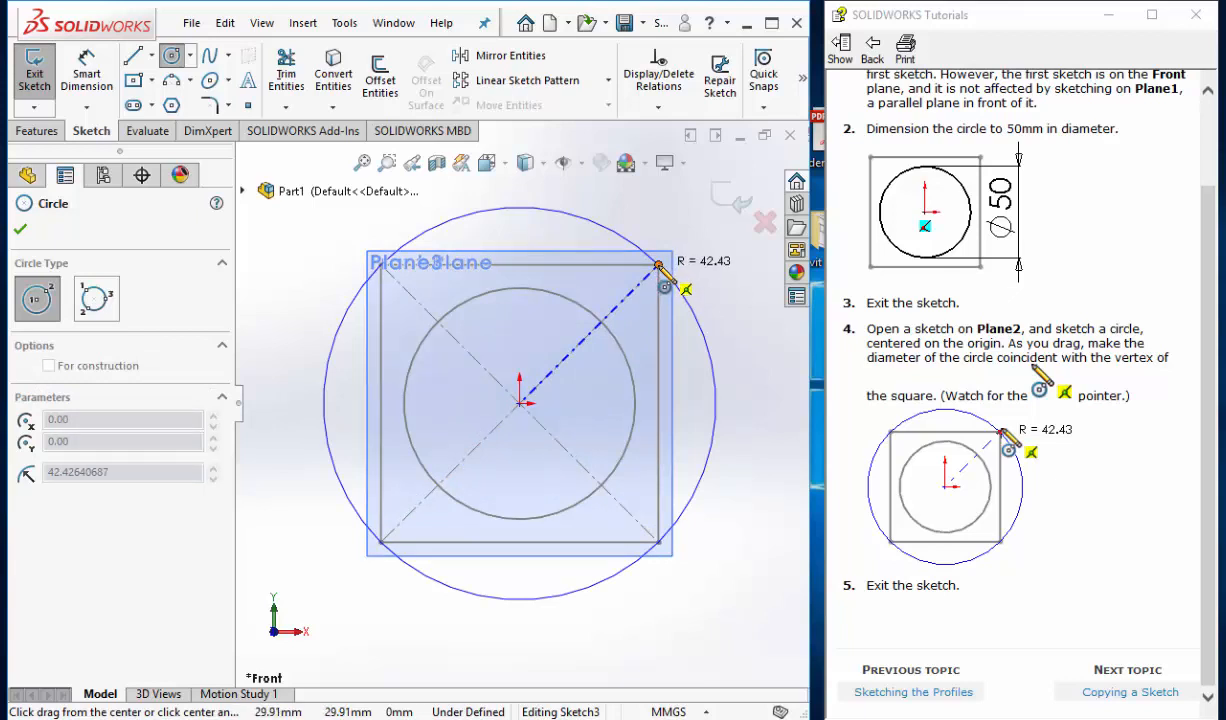
- Finish the circle on Plane2 at the square's corner vertex and exit the sketch
{"action": "left_click_drag", "start_coordinate": [659, 266], "coordinate": [659, 266]}
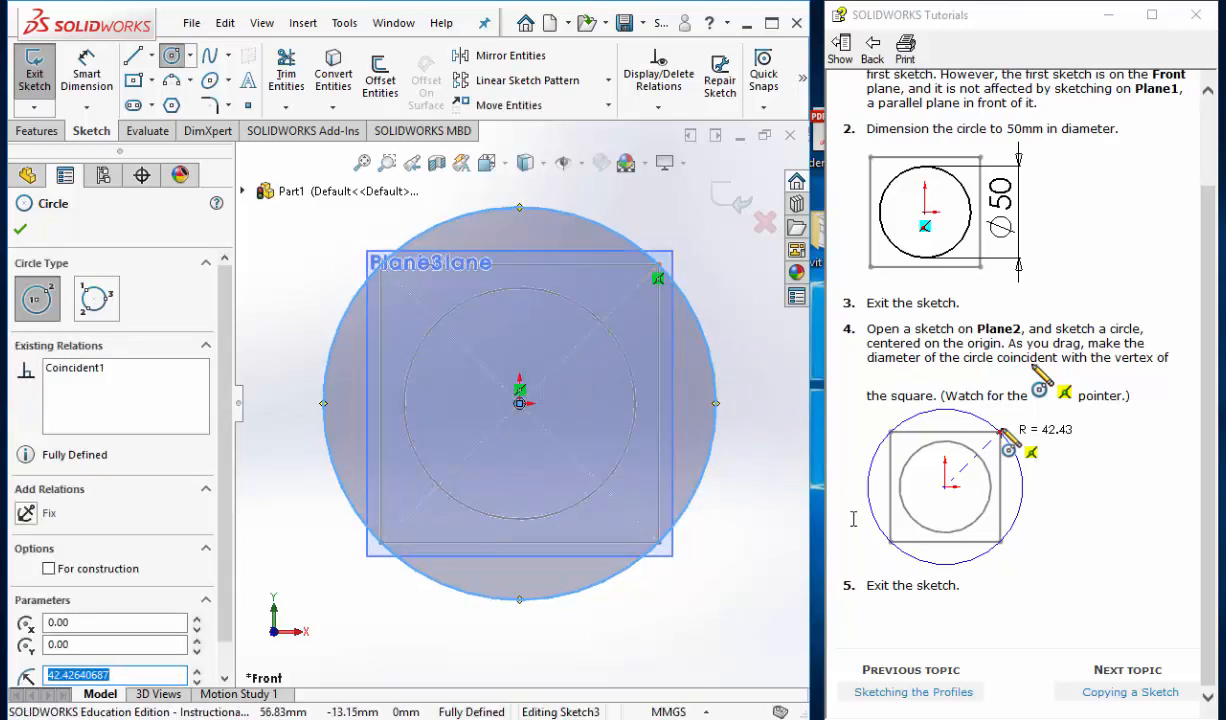
{"action": "left_click", "coordinate": [735, 200]}
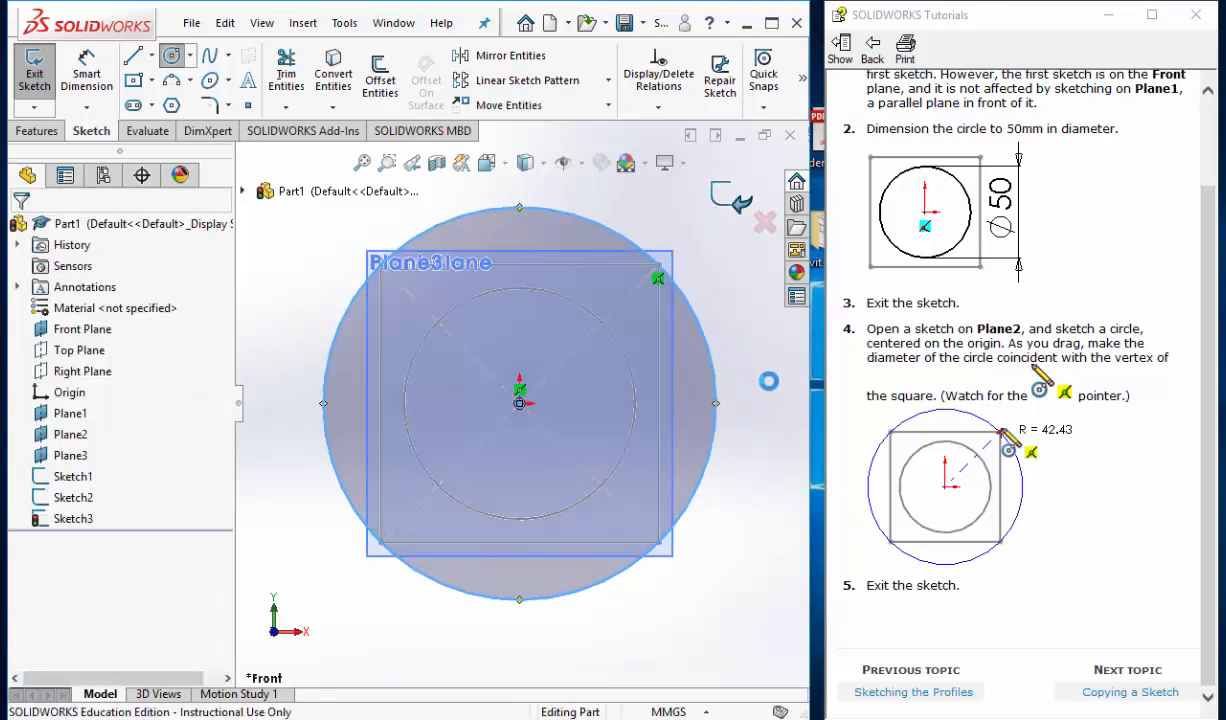
- Go to the tutorial's Copying a Sketch topic and show the model in the isometric view
{"action": "left_click", "coordinate": [1110, 691]}
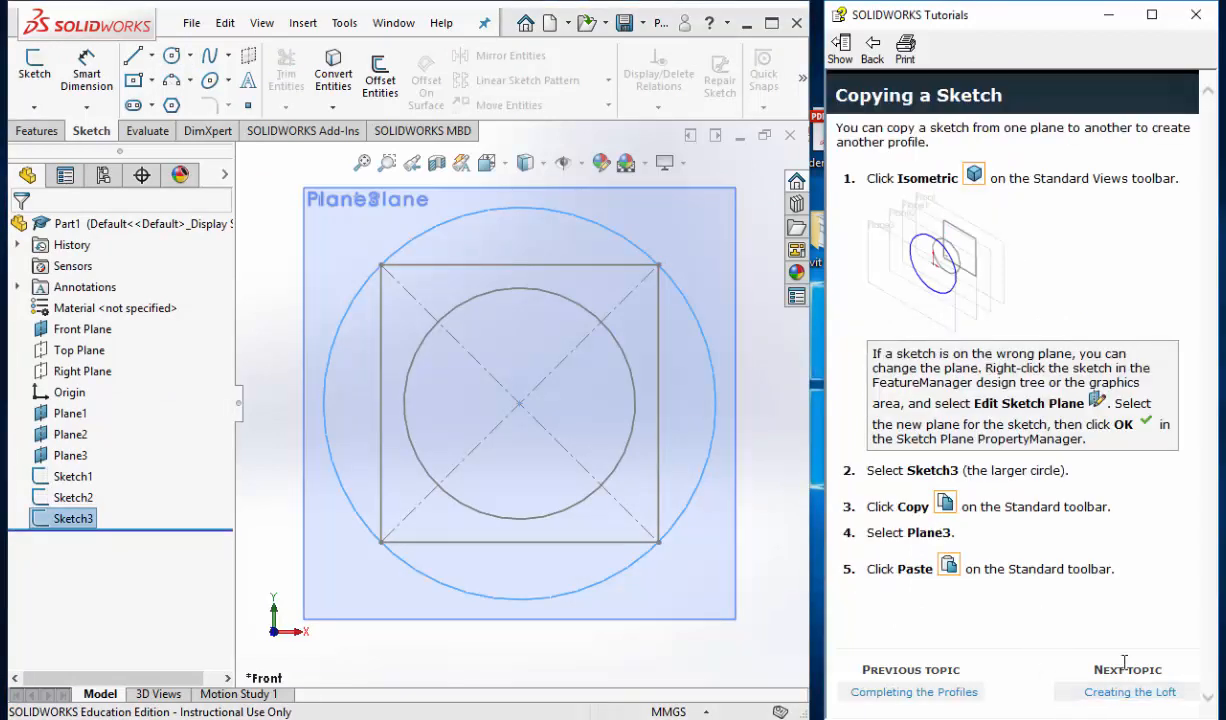
{"action": "left_click", "coordinate": [648, 266]}
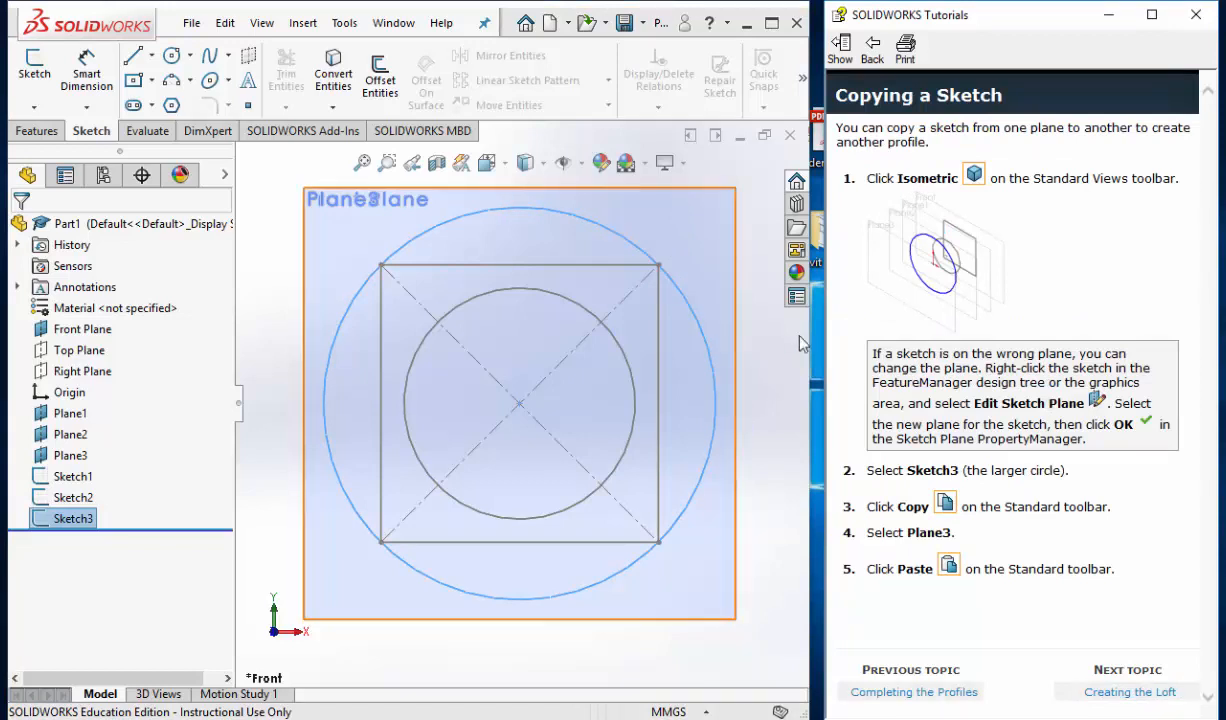
{"action": "left_click", "coordinate": [757, 395]}
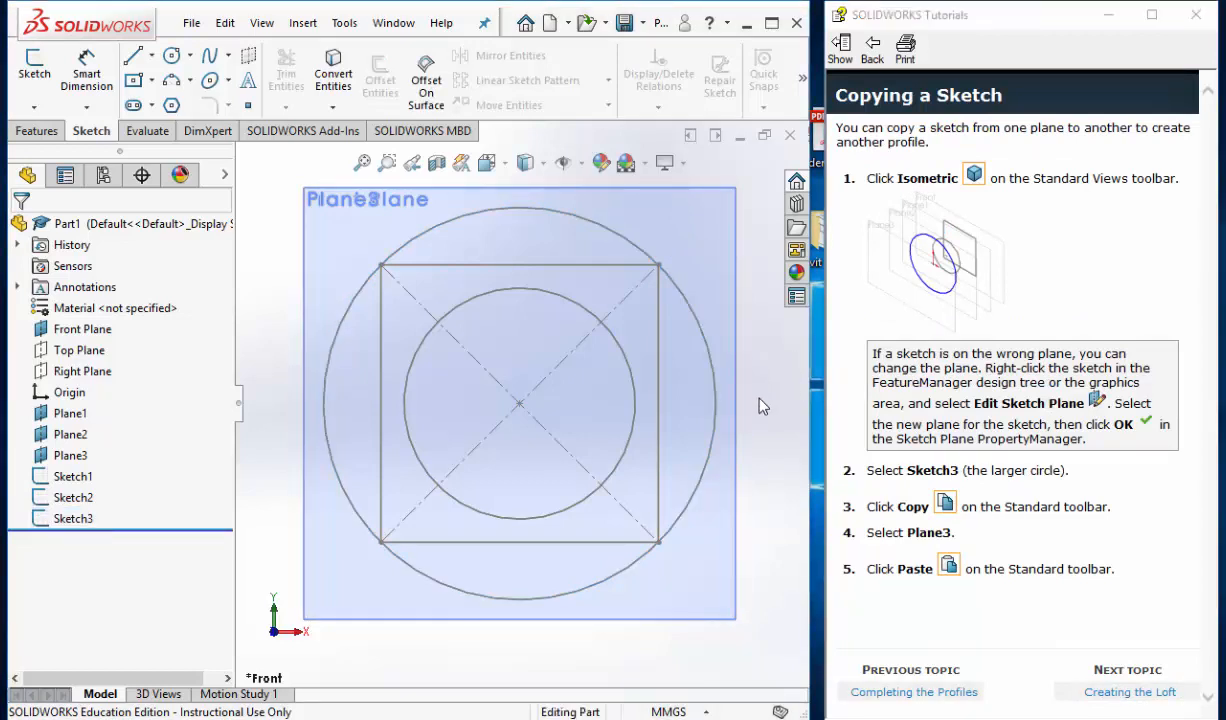
{"action": "key", "text": "ctrl+7"}
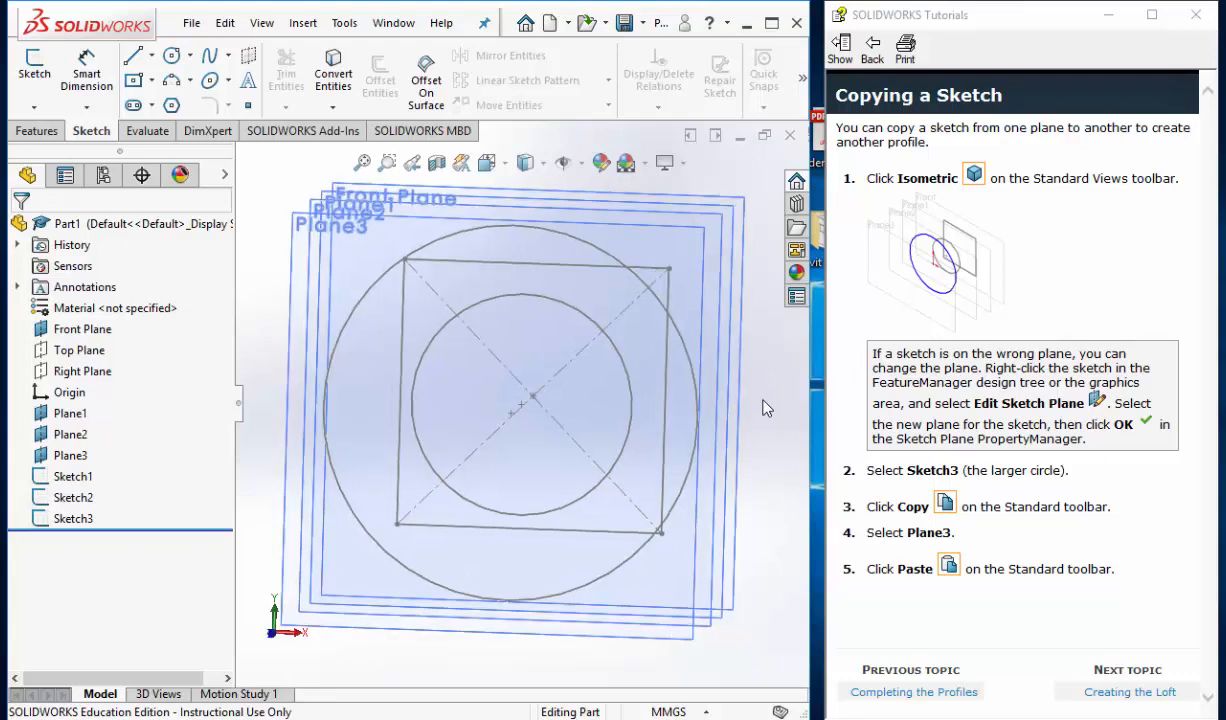
{"action": "left_click", "coordinate": [487, 163]}
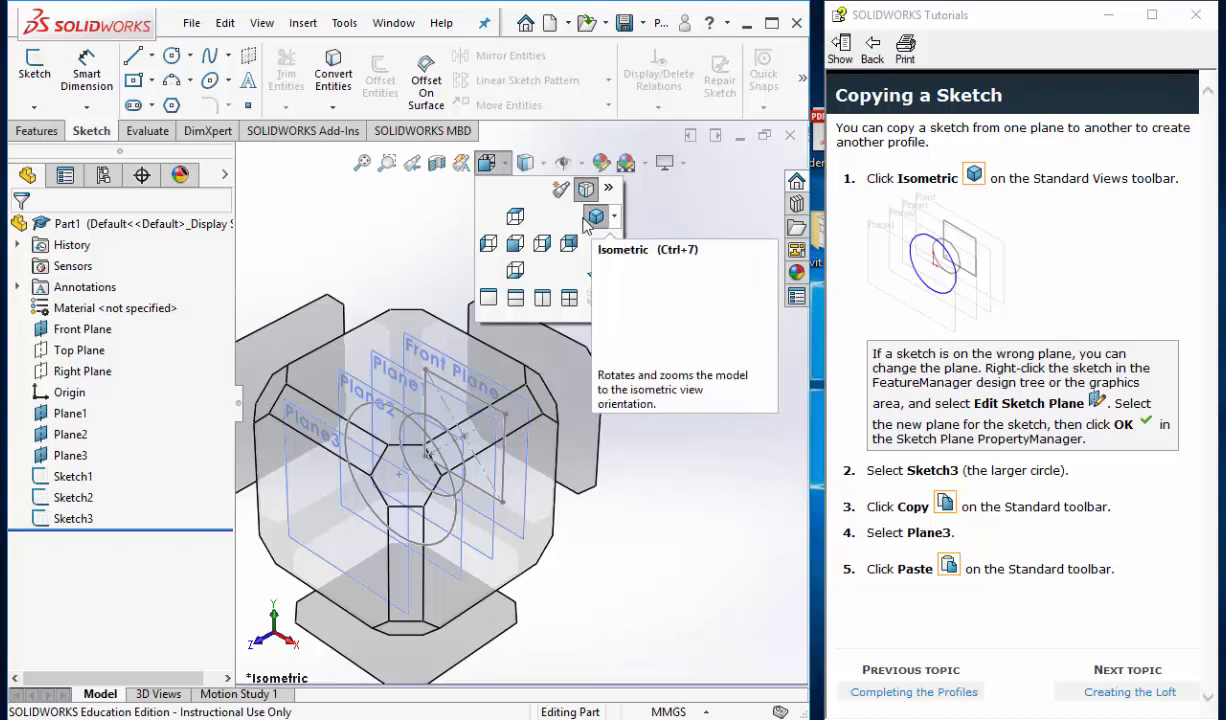
{"action": "left_click", "coordinate": [596, 216]}
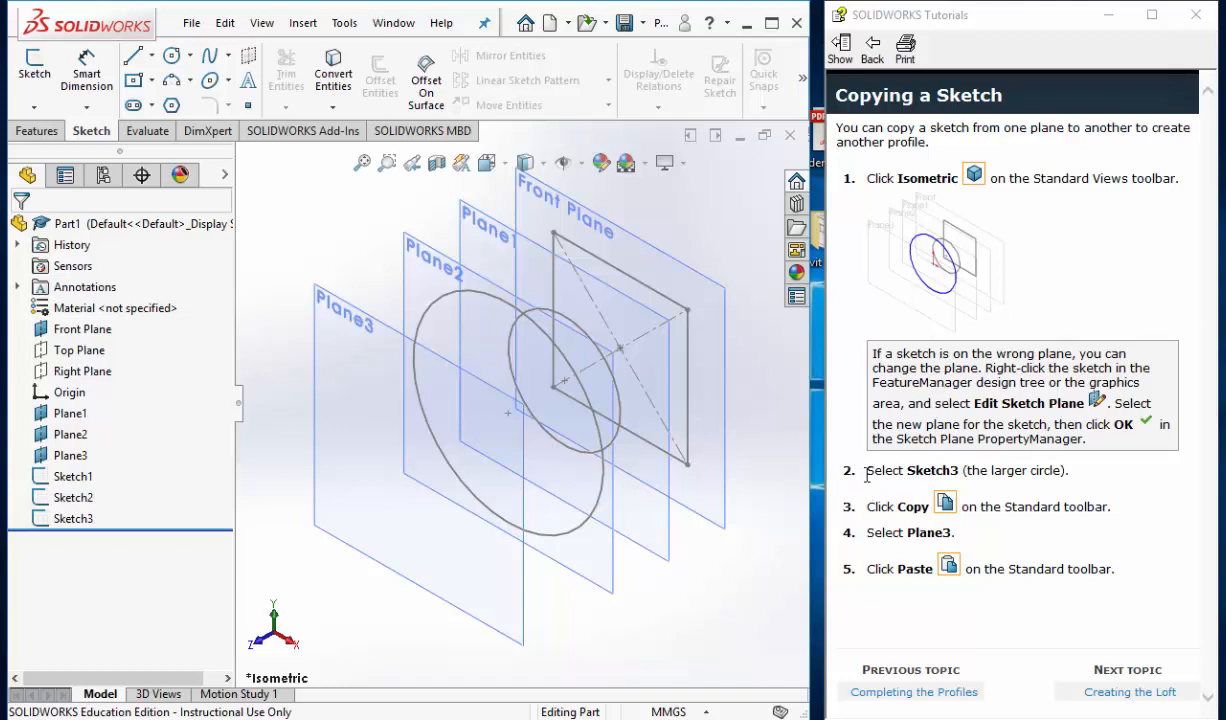
- Copy the larger circle's sketch, Sketch3, and paste it onto Plane3
{"action": "left_click", "coordinate": [430, 315]}
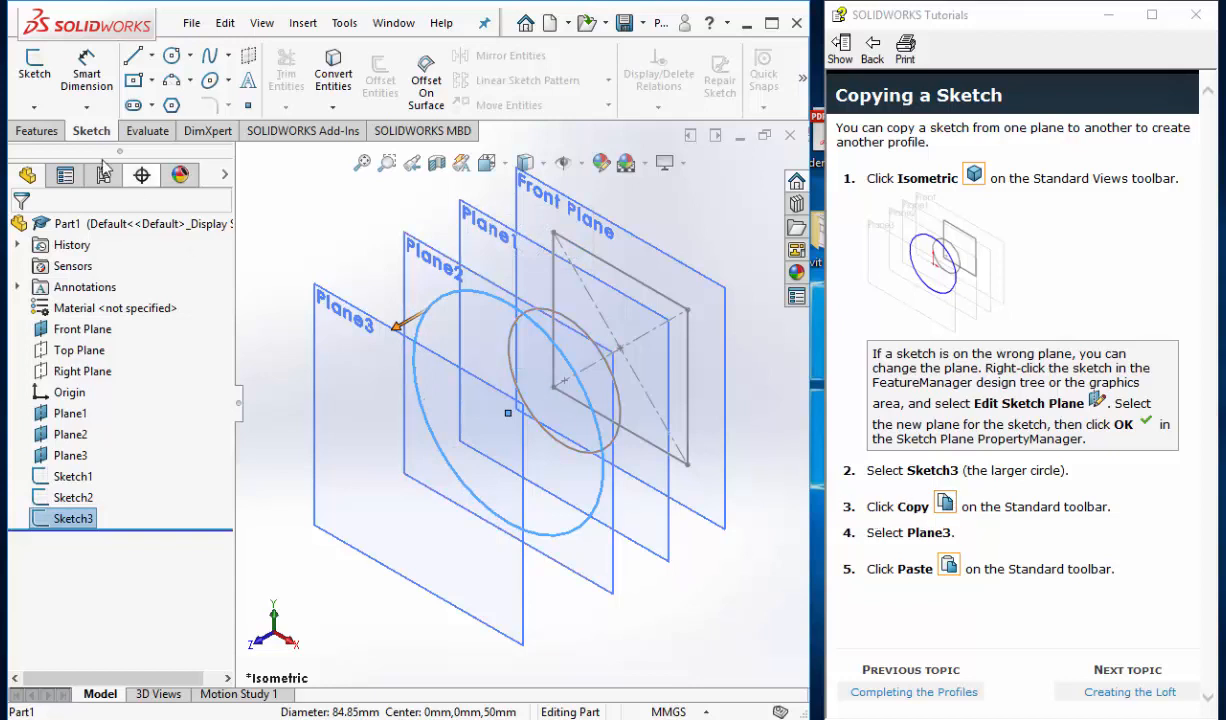
{"action": "left_click", "coordinate": [225, 22]}
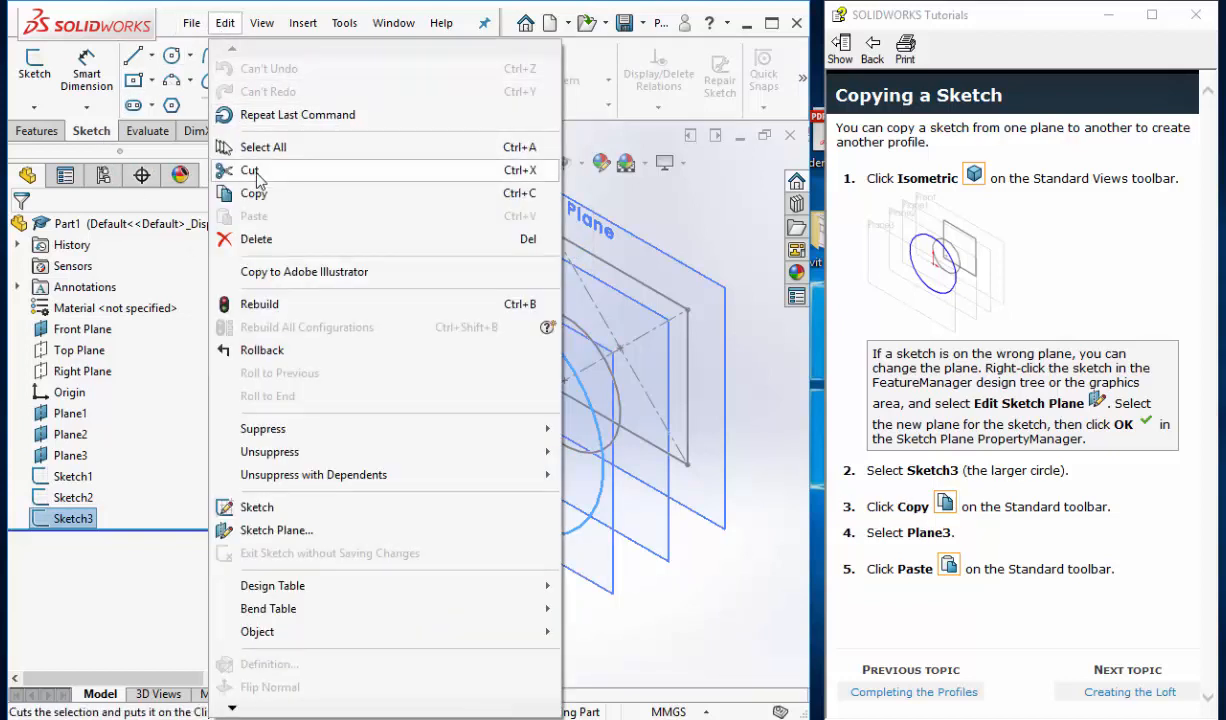
{"action": "left_click", "coordinate": [521, 201]}
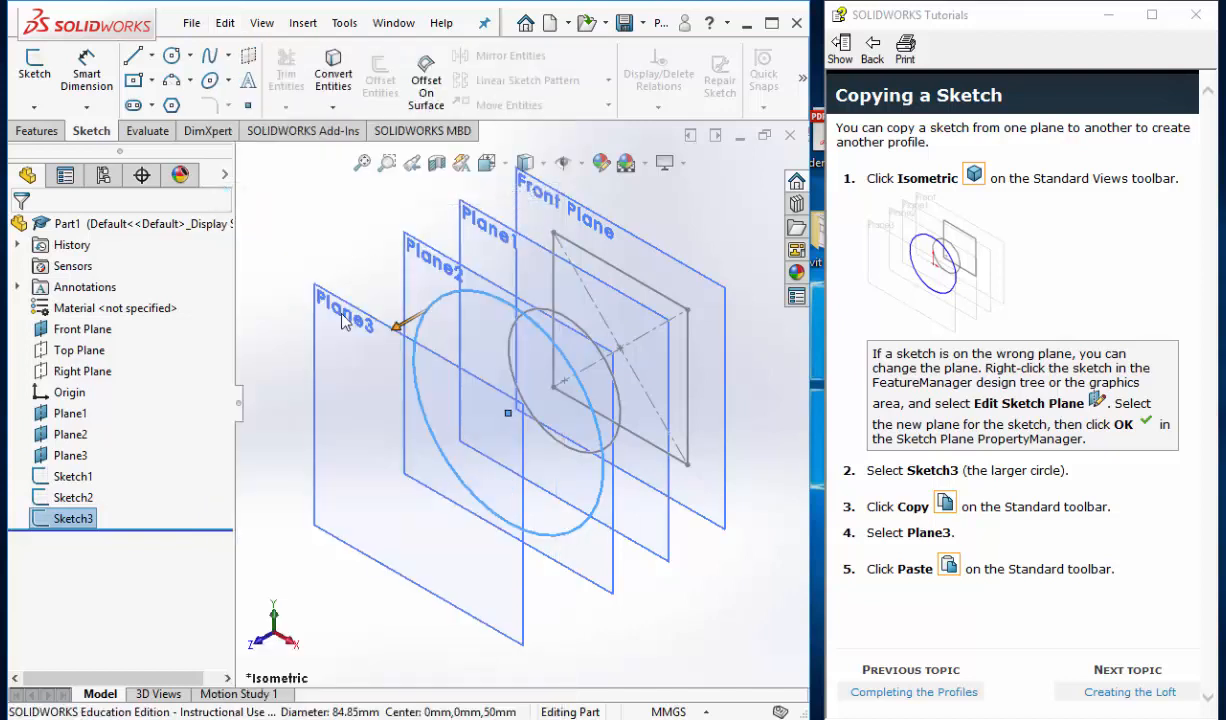
{"action": "left_click_drag", "start_coordinate": [868, 568], "coordinate": [941, 547]}
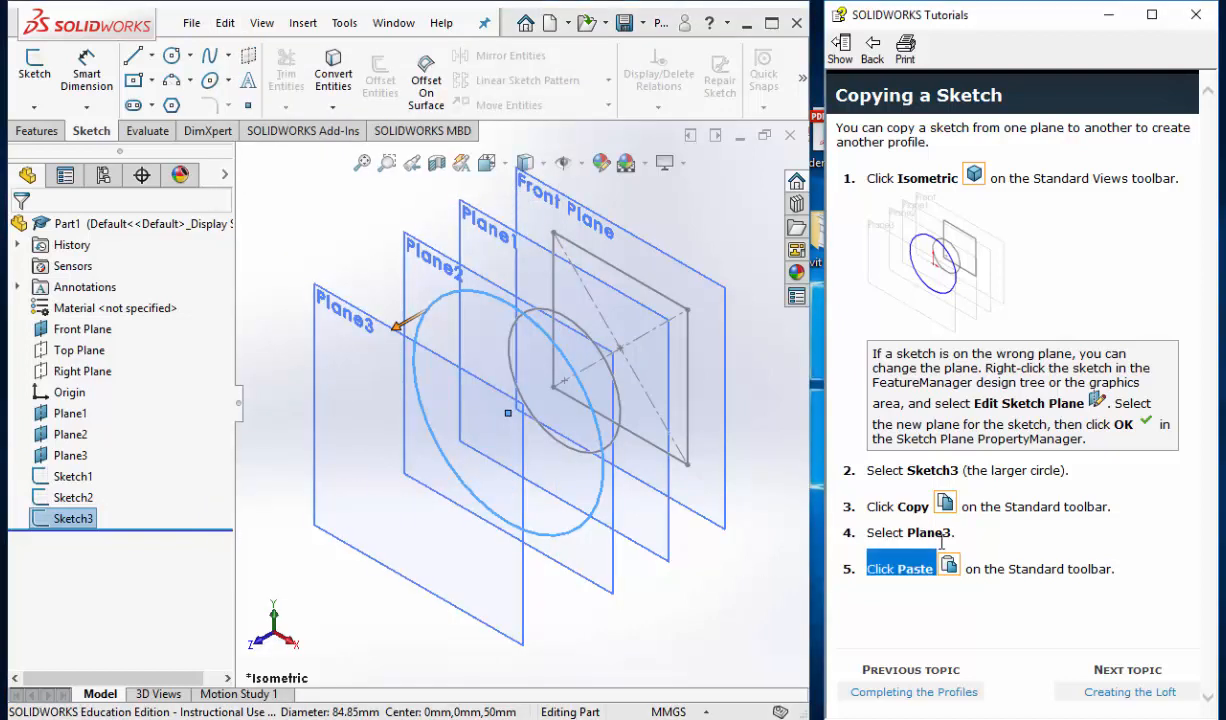
{"action": "left_click", "coordinate": [319, 389]}
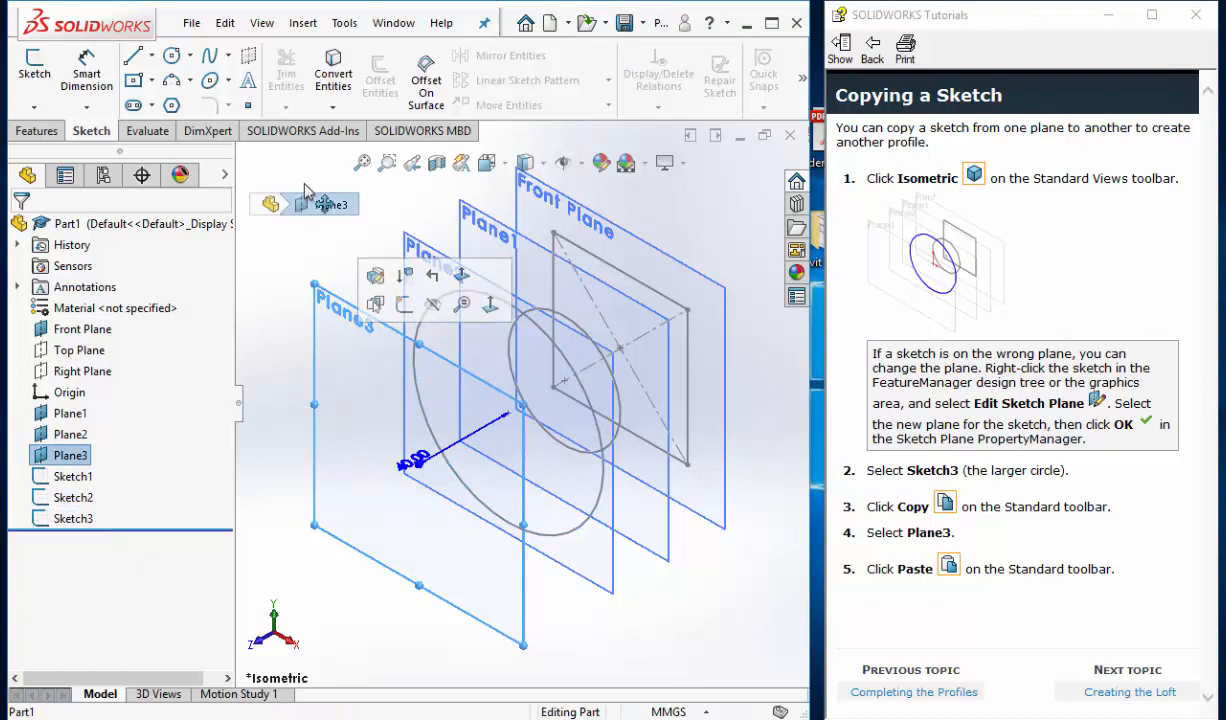
{"action": "left_click", "coordinate": [225, 22]}
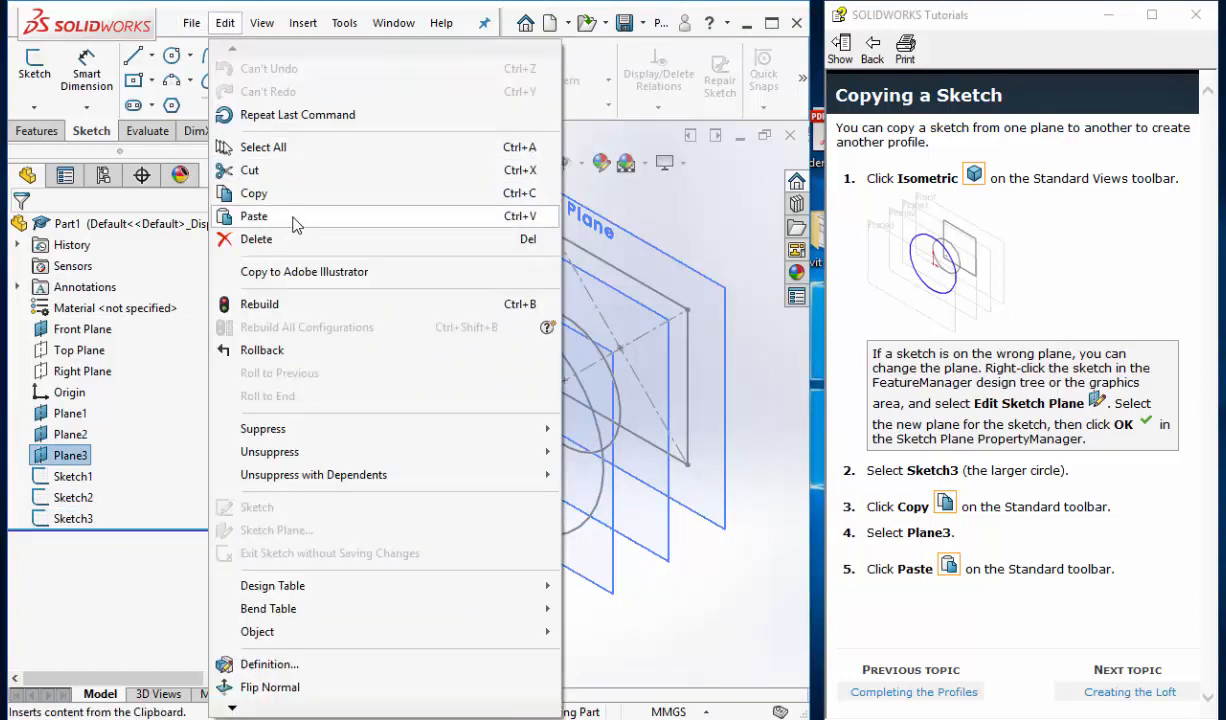
{"action": "left_click", "coordinate": [527, 218]}
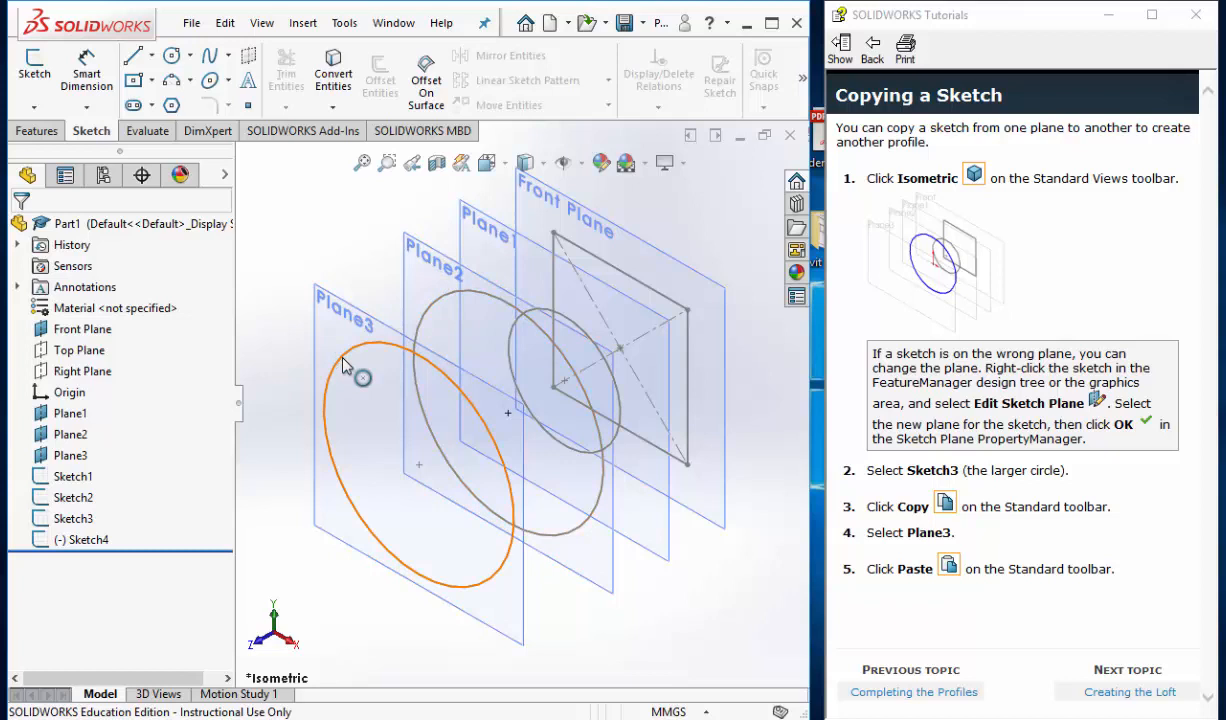
- Following the Creating the Loft topic, start a Lofted Boss/Base and pick Sketch1 through Sketch4 in order, each near its upper-right side
{"action": "left_click", "coordinate": [1098, 688]}
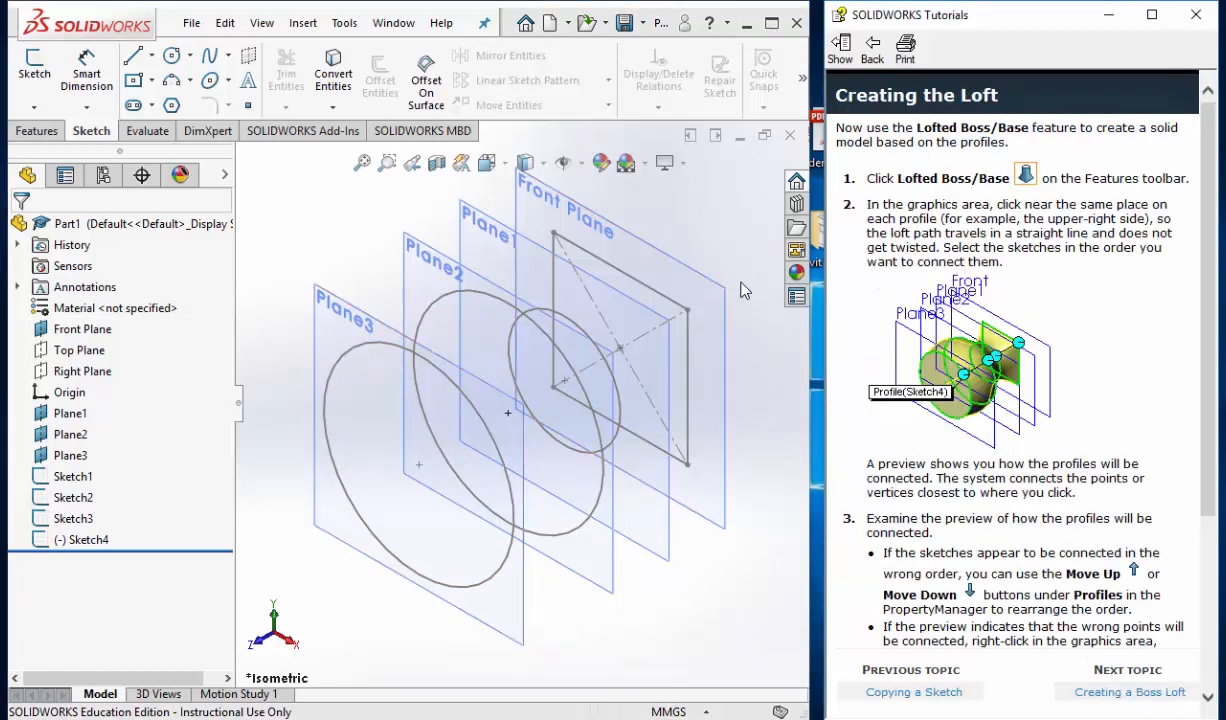
{"action": "left_click", "coordinate": [44, 133]}
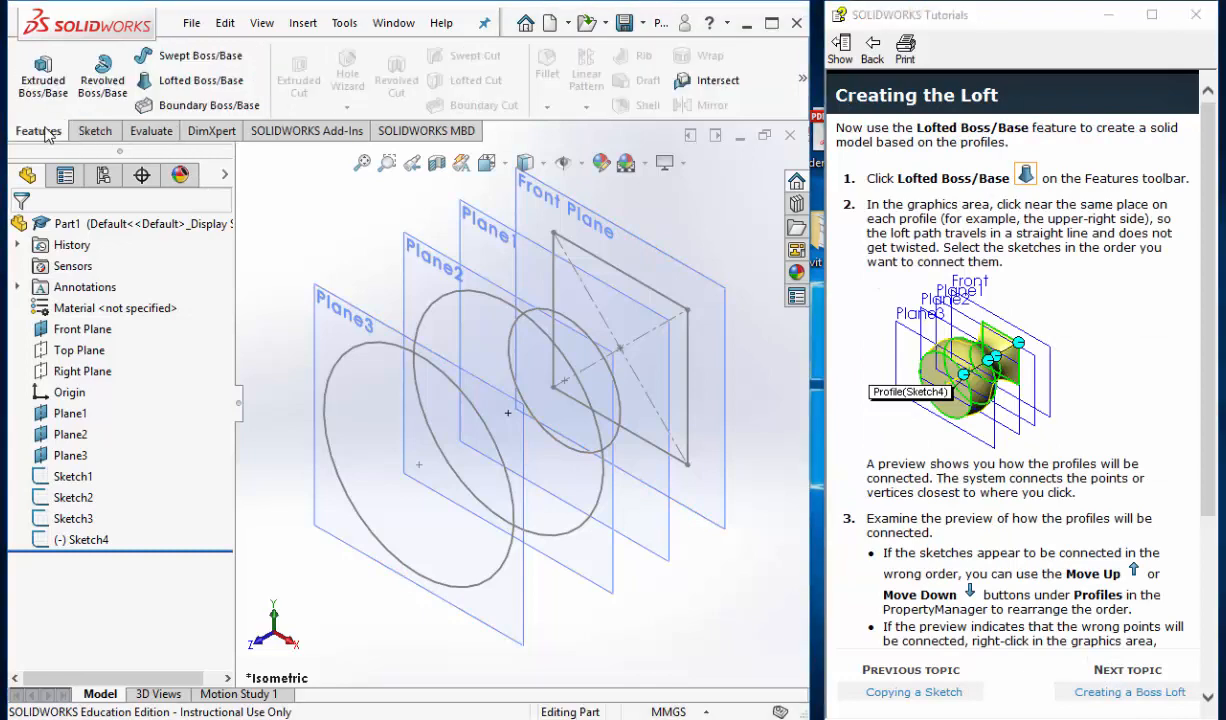
{"action": "left_click", "coordinate": [190, 84]}
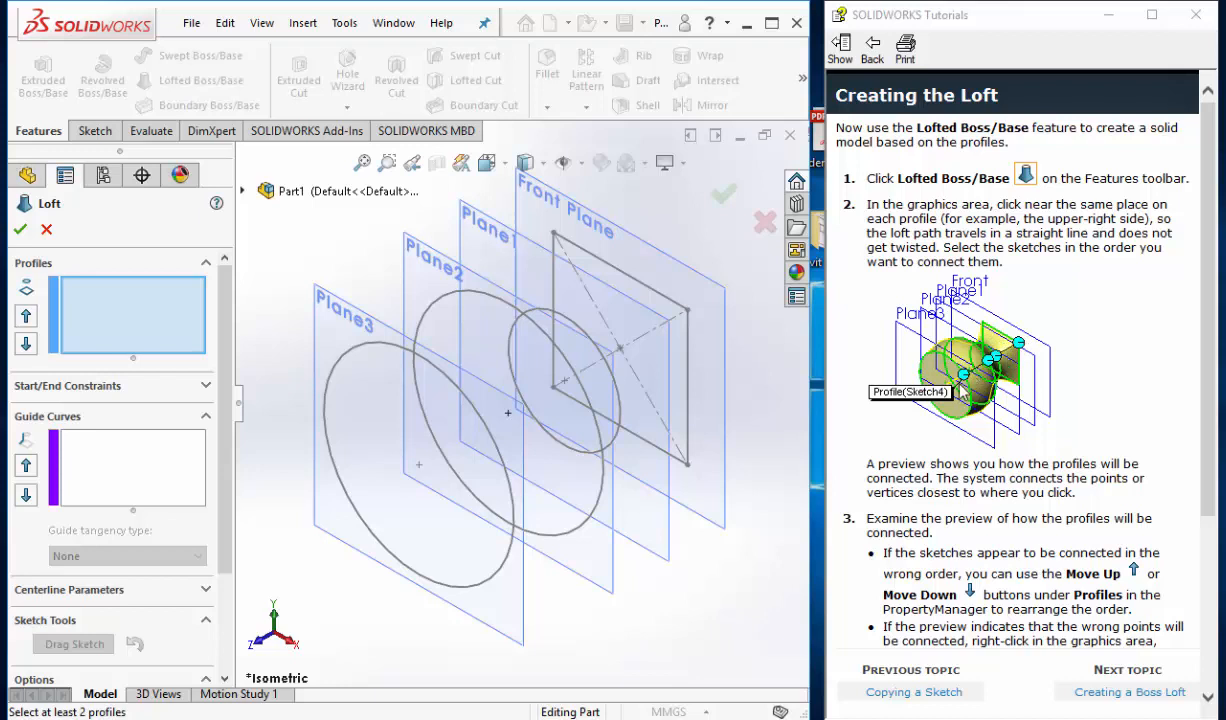
{"action": "left_click", "coordinate": [688, 313]}
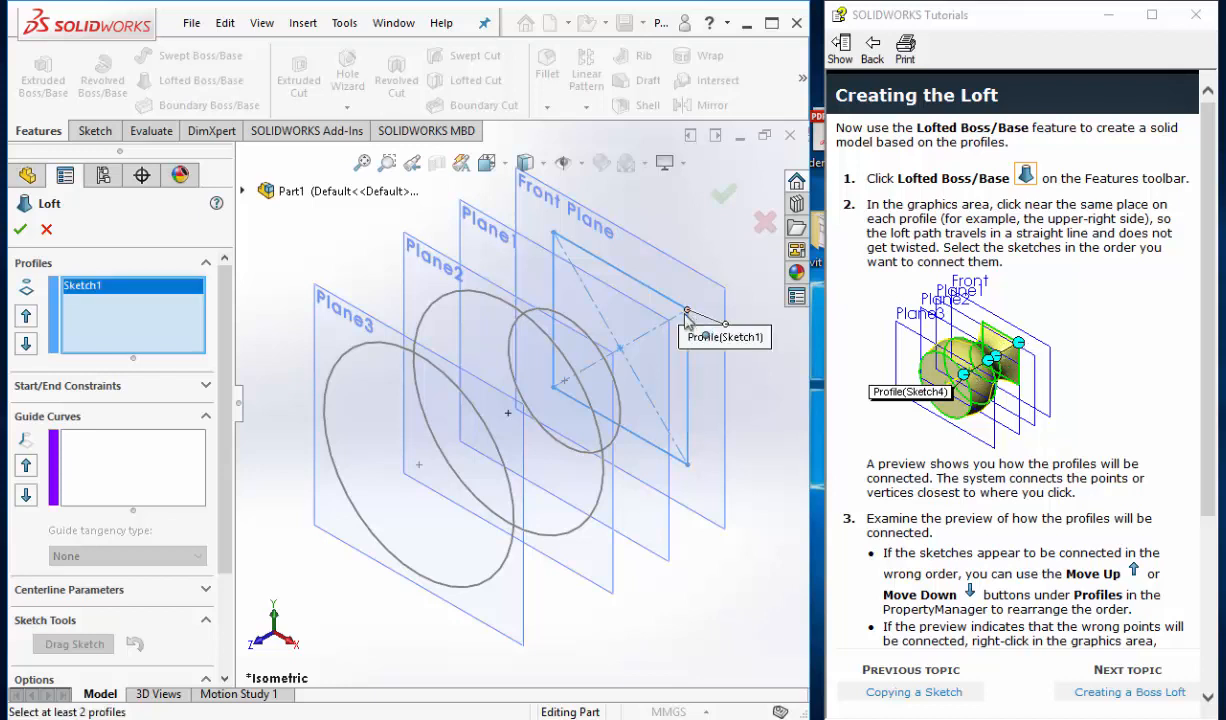
{"action": "left_click", "coordinate": [609, 370]}
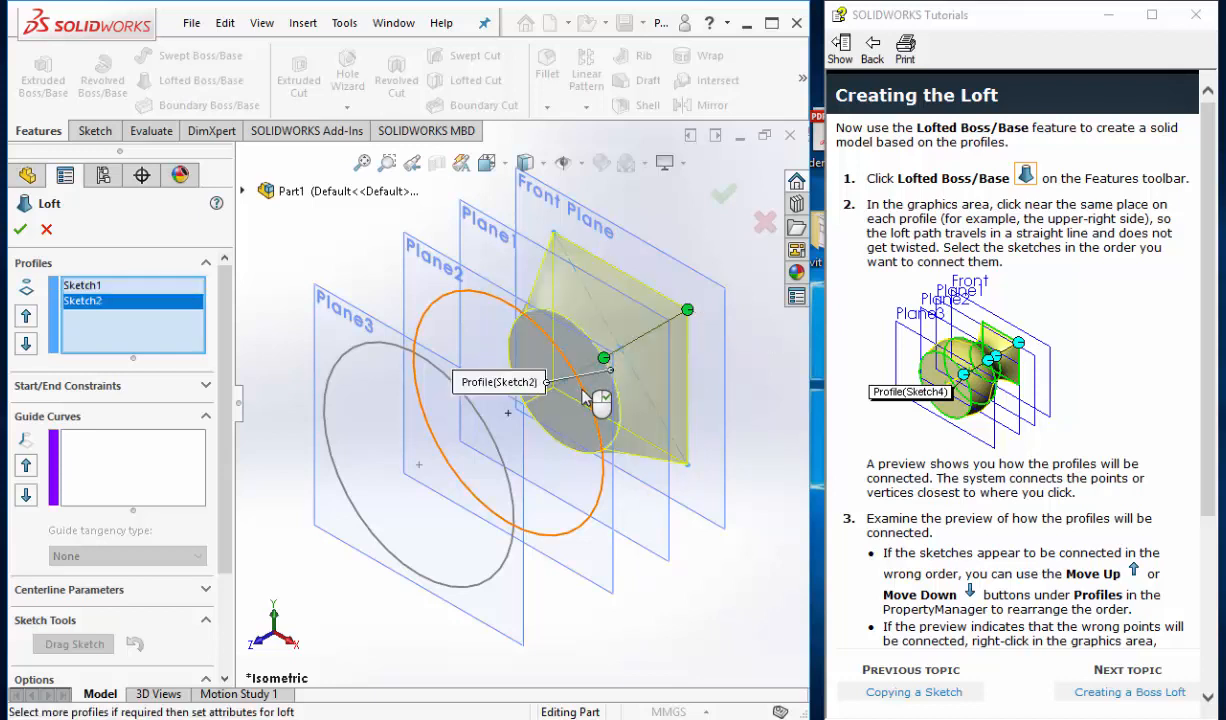
{"action": "left_click", "coordinate": [585, 397]}
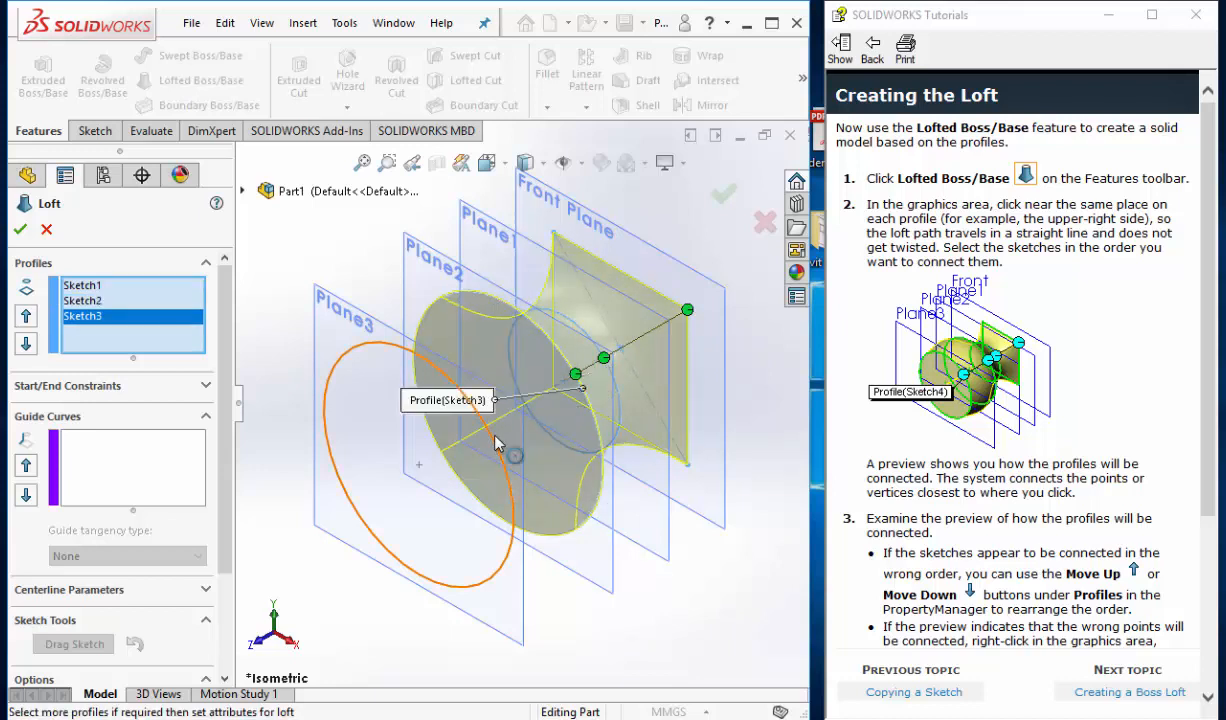
{"action": "left_click", "coordinate": [497, 443]}
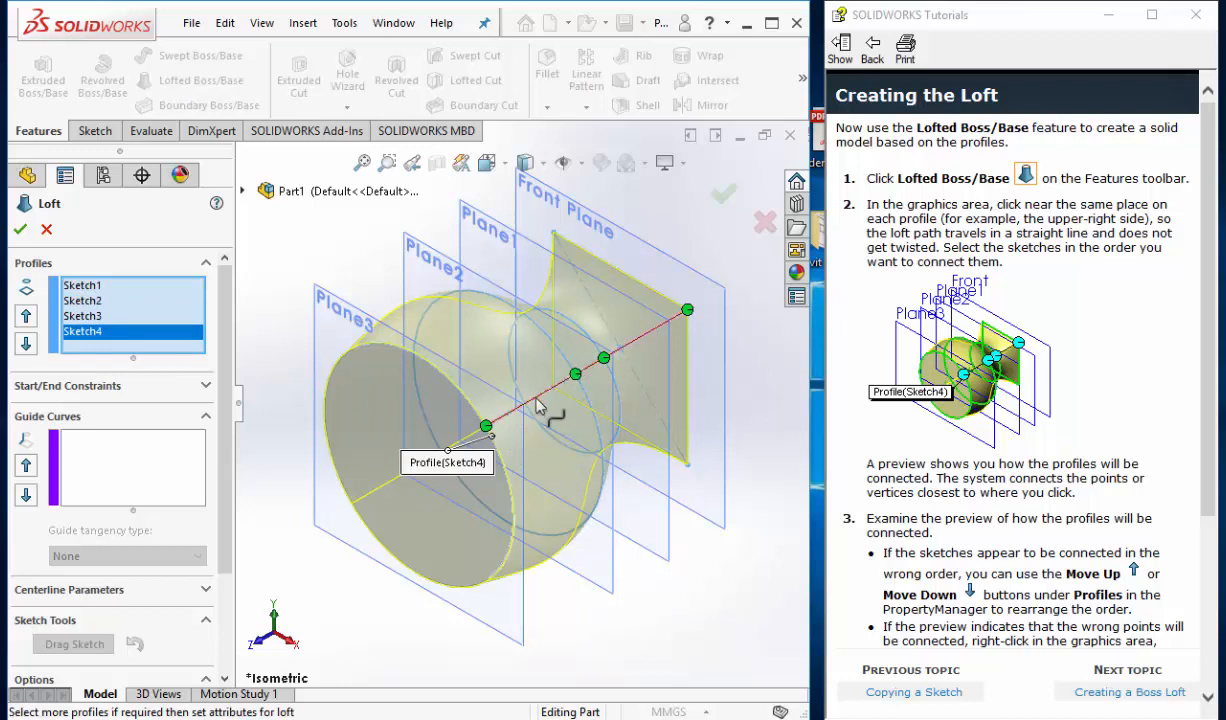
- Check each of the four profiles in the loft's profile order and create the solid loft
{"action": "left_click", "coordinate": [83, 288]}
{"action": "left_click", "coordinate": [100, 300]}
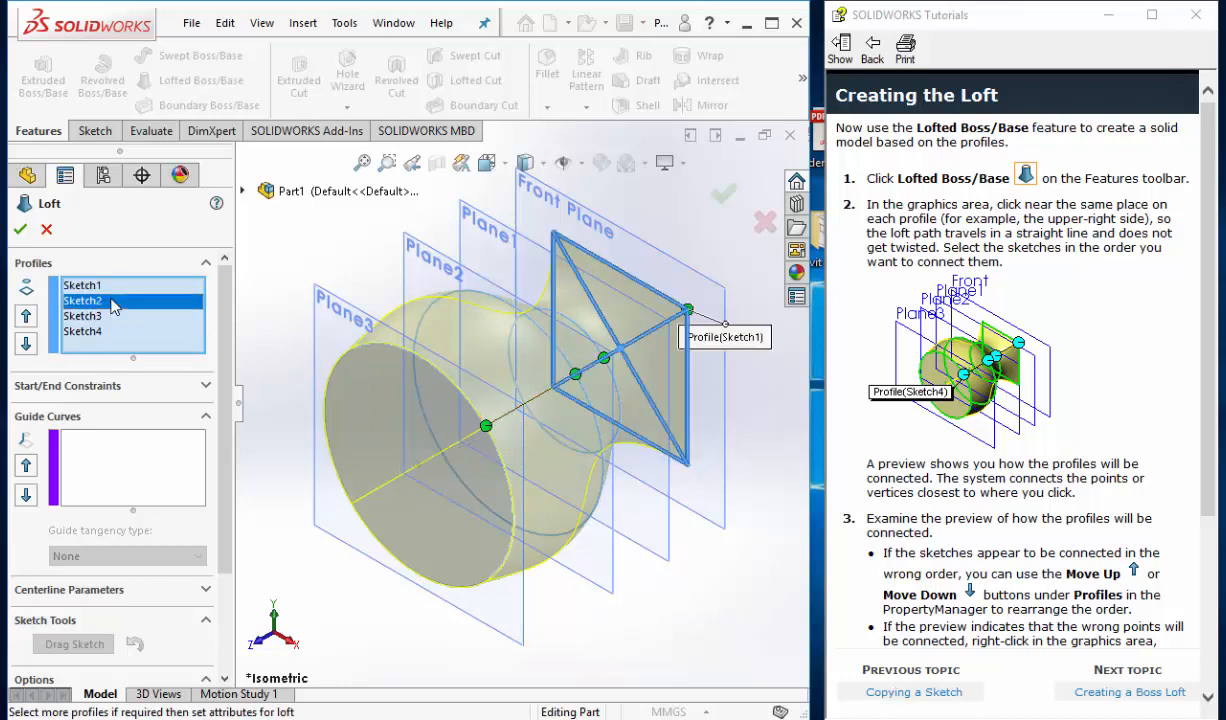
{"action": "left_click", "coordinate": [106, 316]}
{"action": "left_click", "coordinate": [106, 331]}
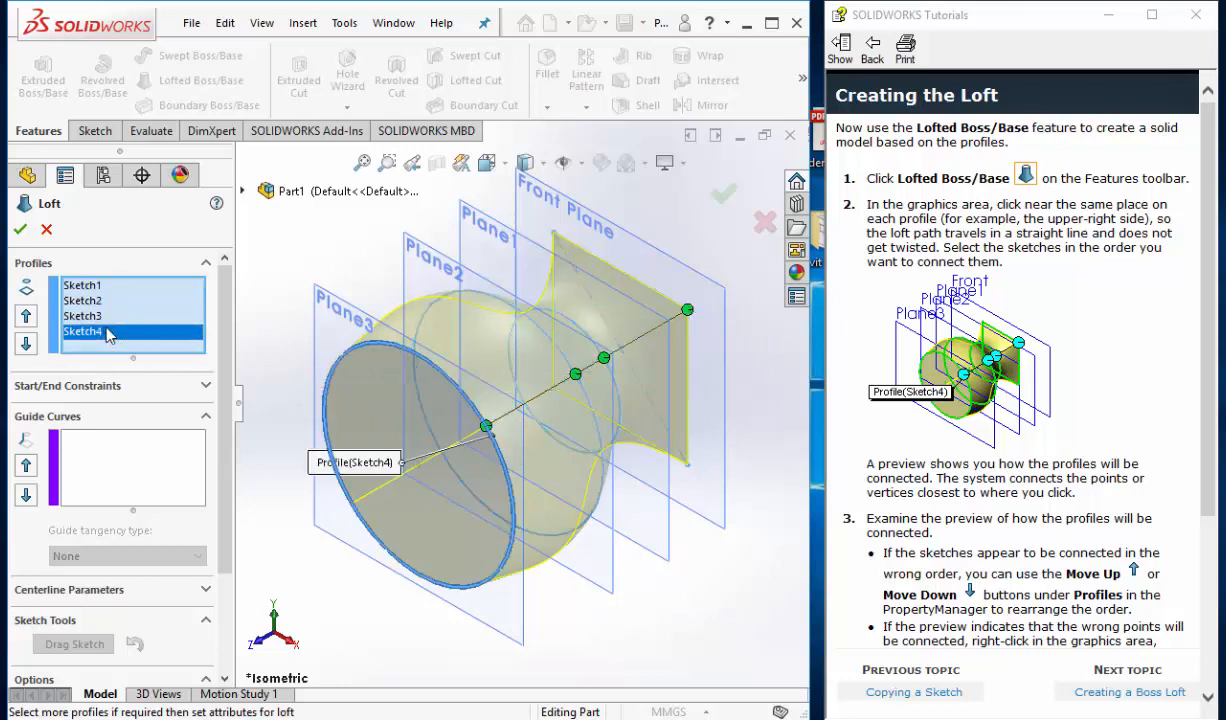
{"action": "left_click", "coordinate": [19, 231]}
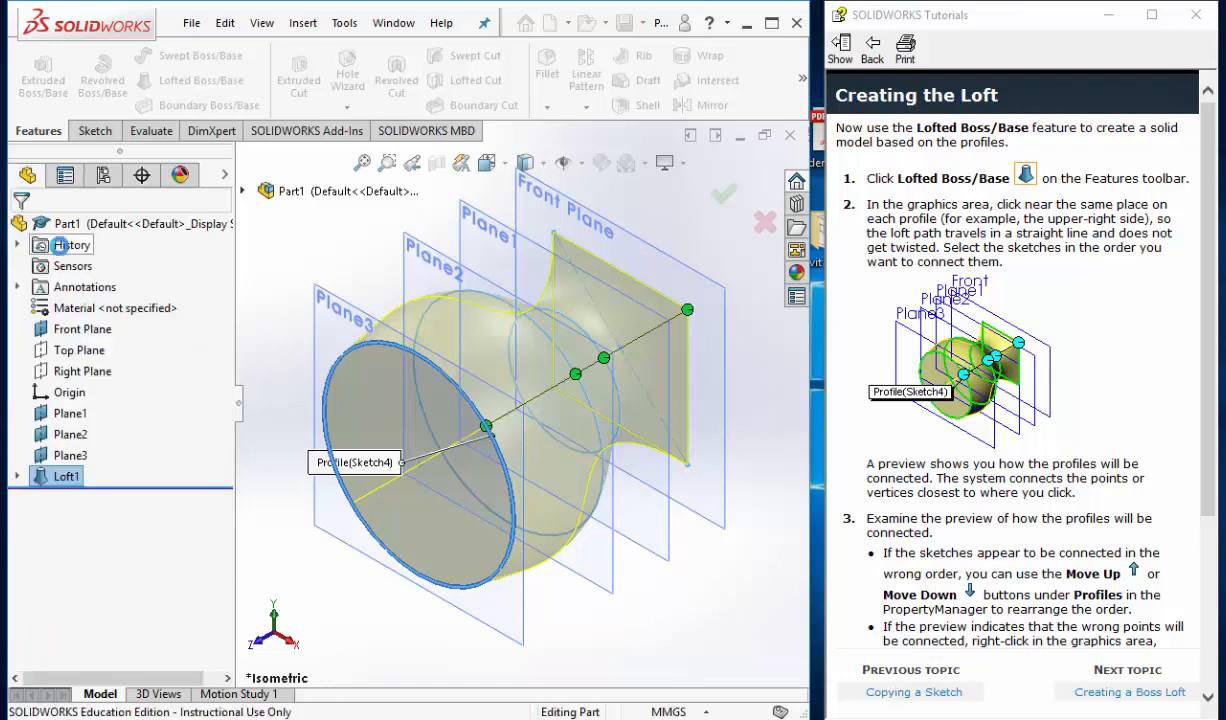
- Review the rest of the Creating the Loft topic and go to the Creating a Boss Loft topic
{"action": "scroll", "coordinate": [1011, 464], "scroll_direction": "down", "scroll_amount": 5}
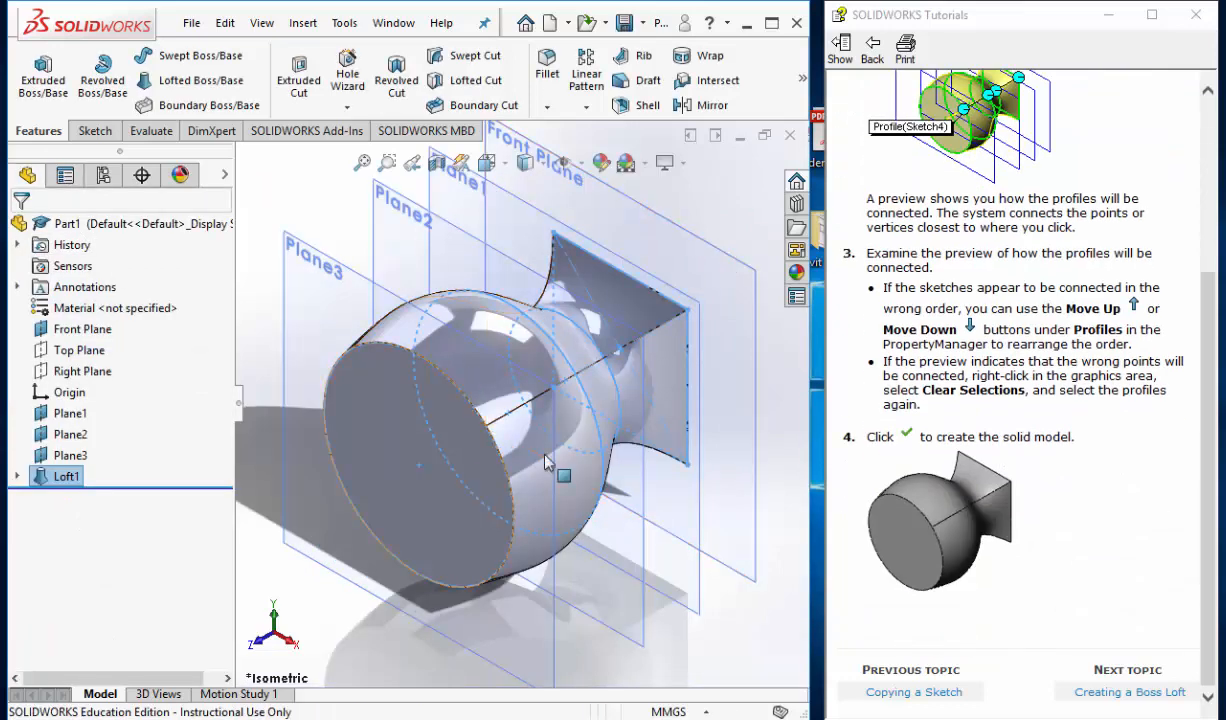
{"action": "scroll", "coordinate": [727, 404], "scroll_direction": "up", "scroll_amount": 3}
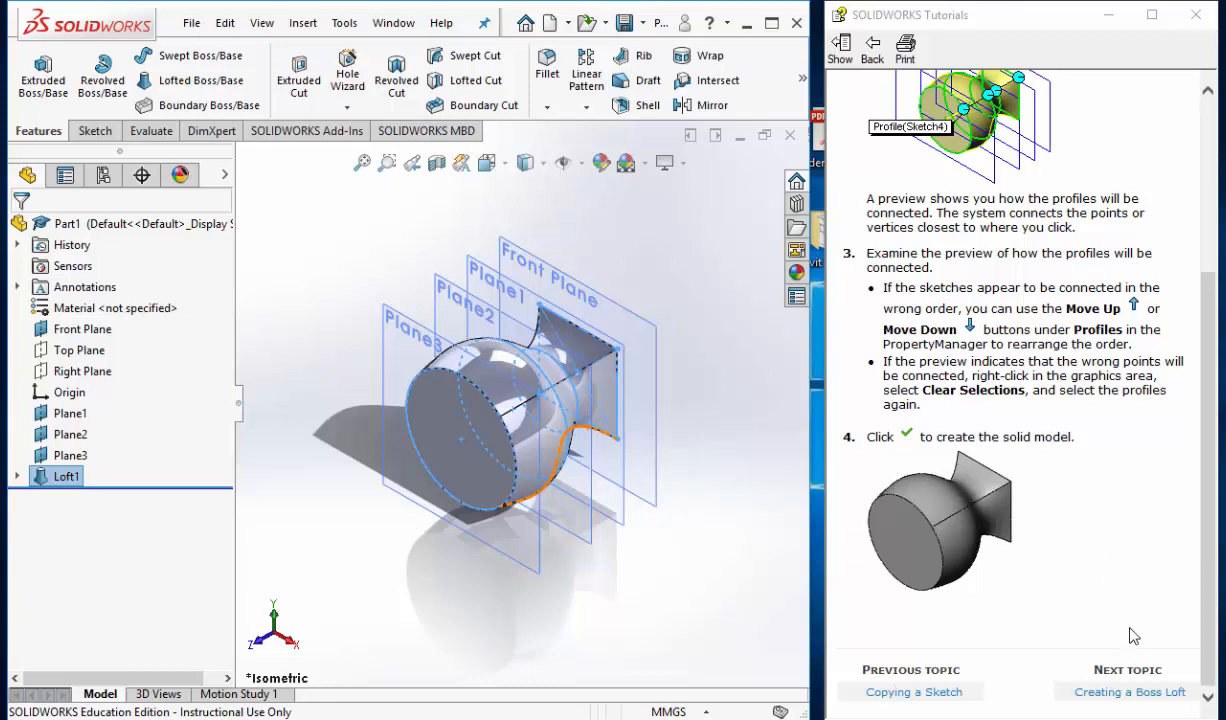
{"action": "left_click", "coordinate": [1129, 692]}
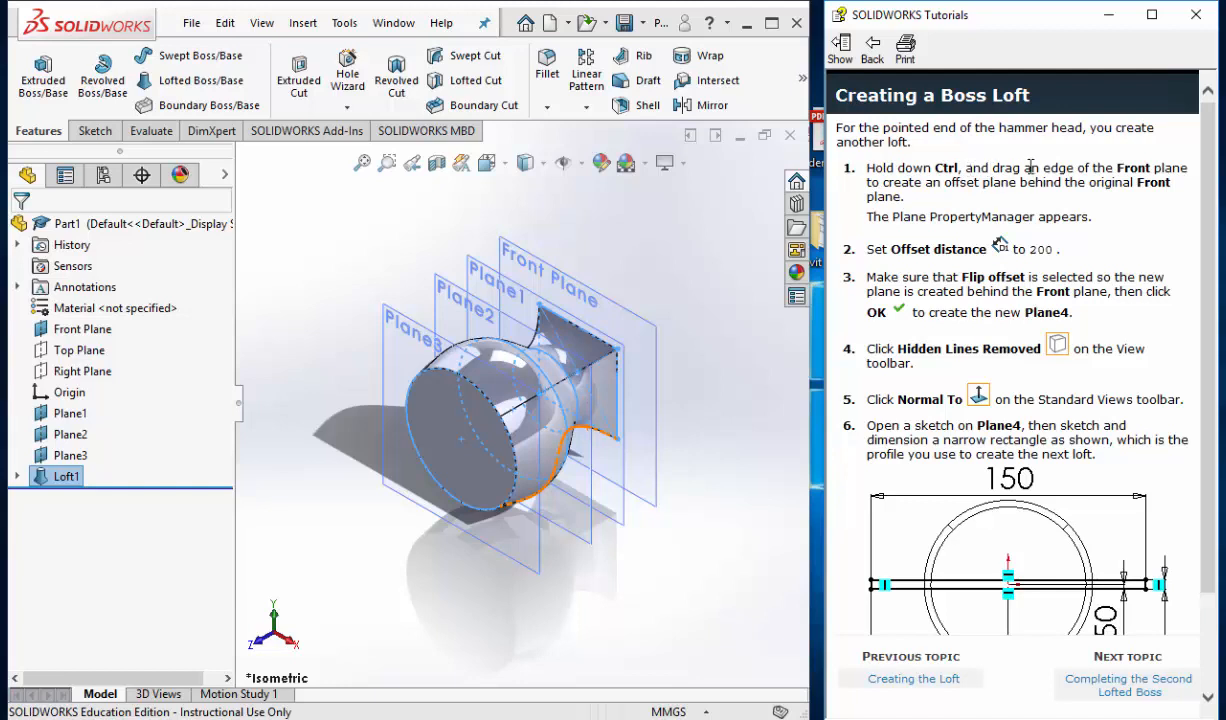
- Create a reference plane parallel to the Front Plane, offset 200 mm behind it with Flip offset enabled
{"action": "left_click", "coordinate": [590, 289]}
{"action": "key", "text": "z"}
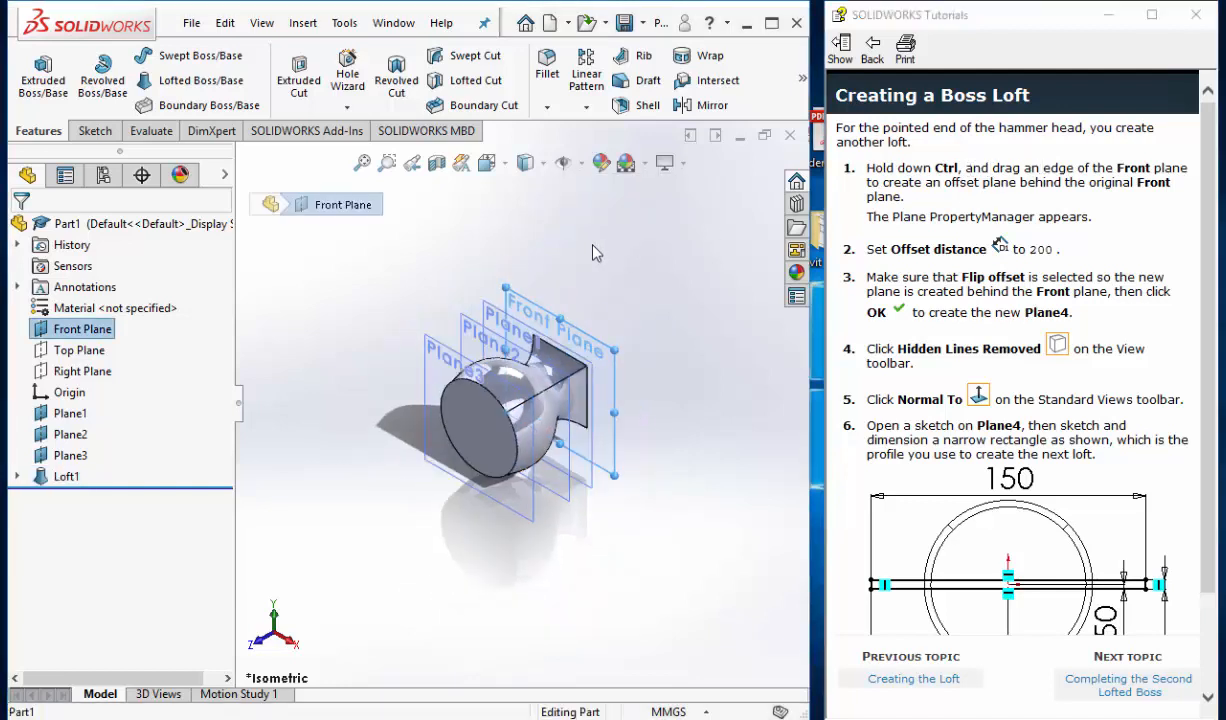
{"action": "scroll", "coordinate": [593, 253], "scroll_direction": "down", "scroll_amount": 2}
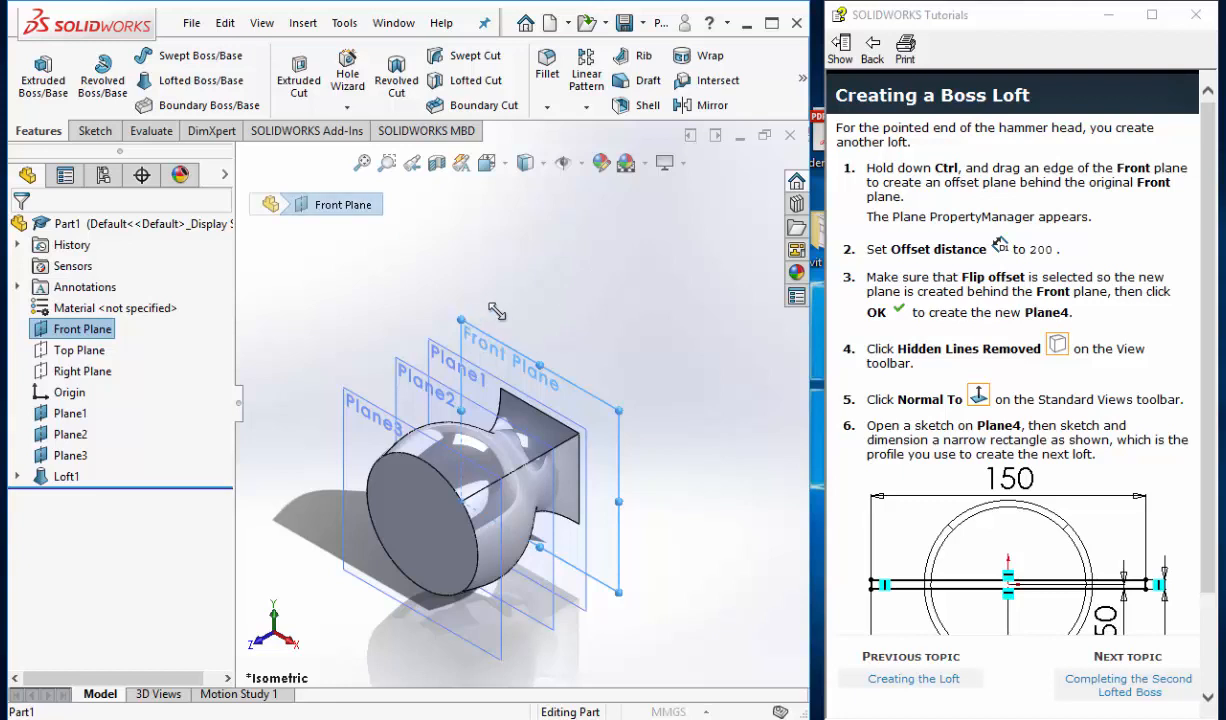
{"action": "left_click_drag", "start_coordinate": [497, 313], "coordinate": [624, 265], "text": "ctrl"}
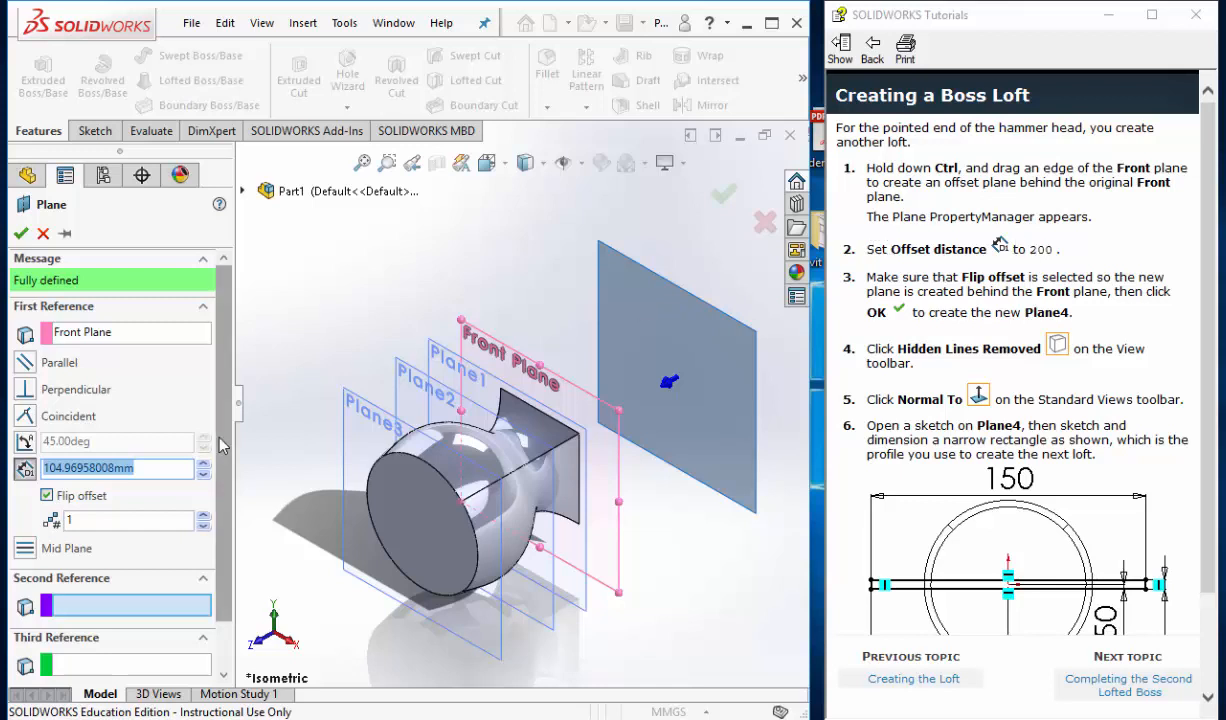
{"action": "type", "text": "200"}
{"action": "key", "text": "Return"}
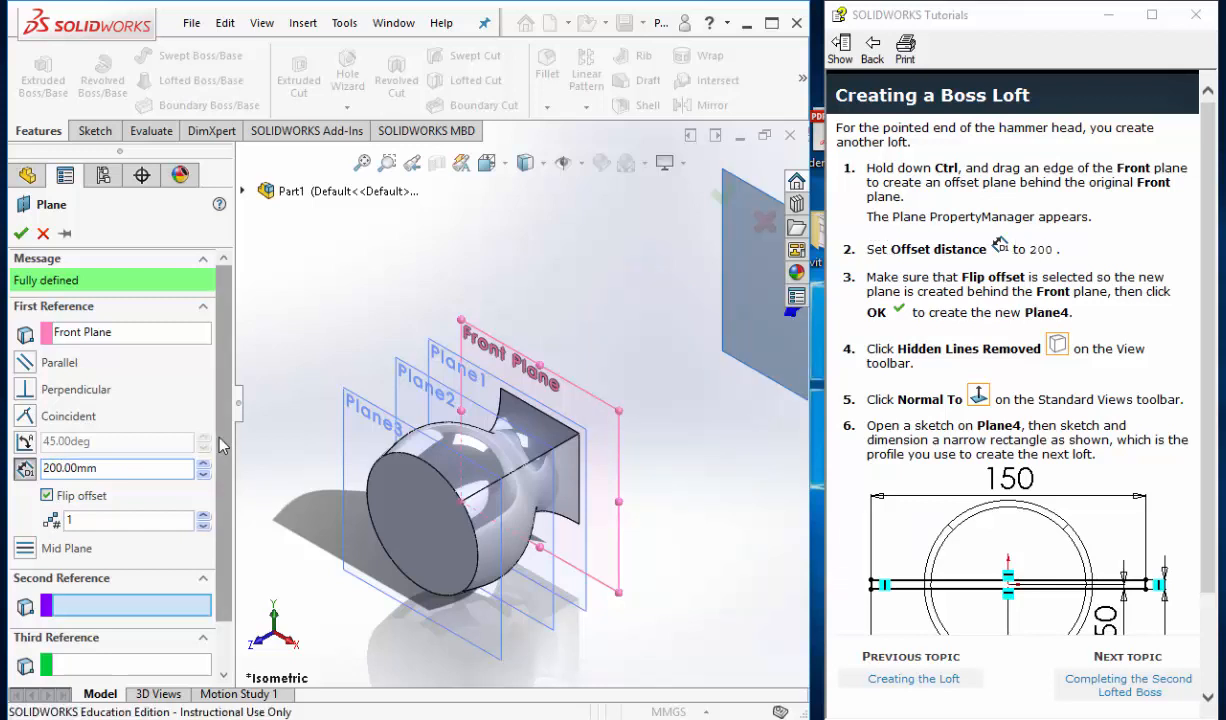
{"action": "scroll", "coordinate": [717, 365], "scroll_direction": "up", "scroll_amount": 4}
{"action": "scroll", "coordinate": [708, 303], "scroll_direction": "down", "scroll_amount": 2}
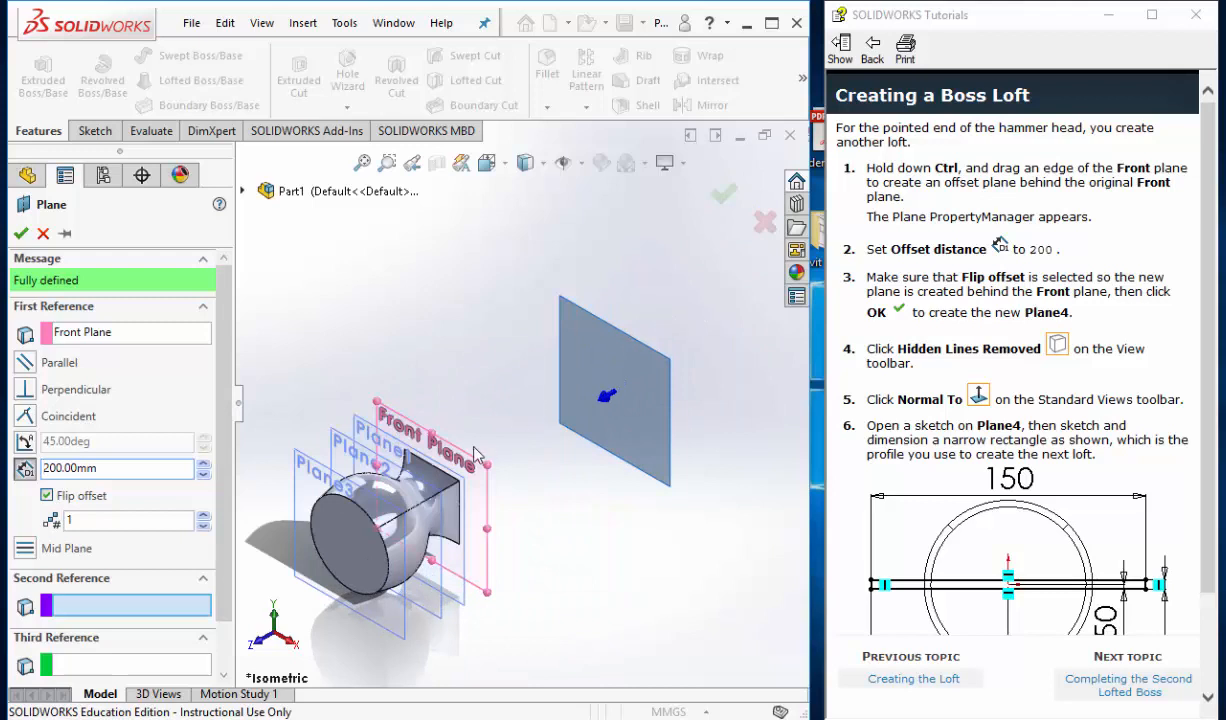
{"action": "left_click", "coordinate": [21, 234]}
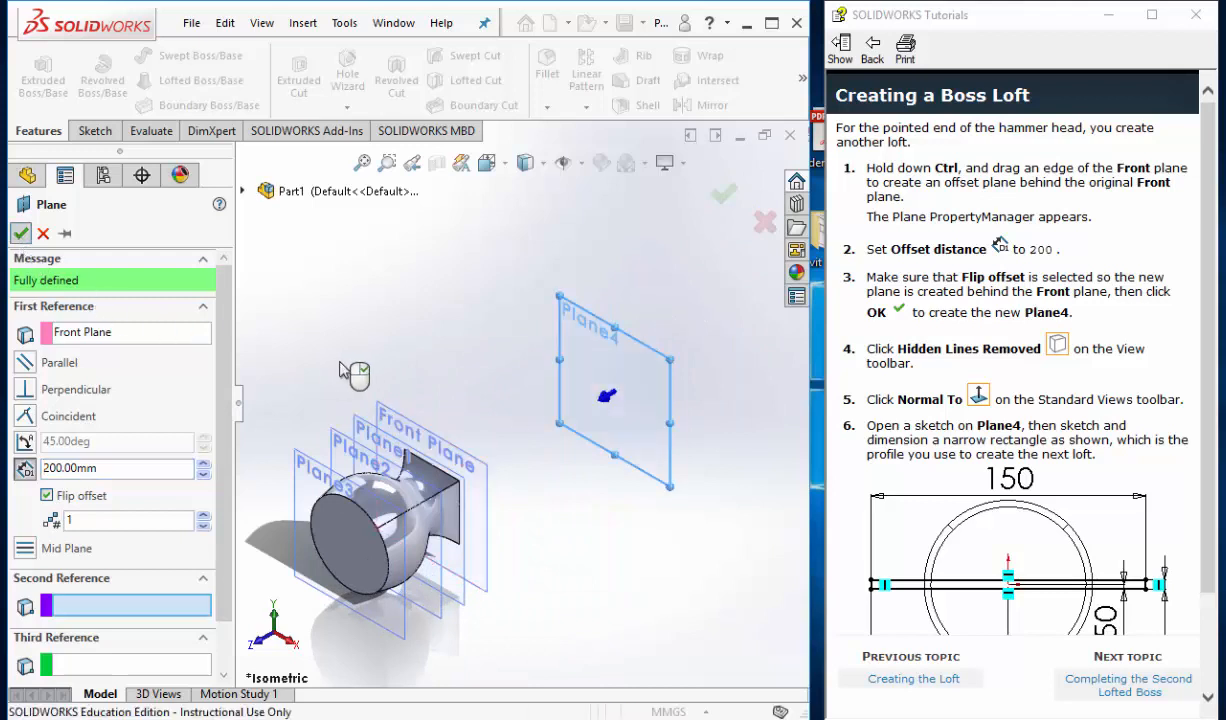
{"action": "scroll", "coordinate": [920, 402], "scroll_direction": "down", "scroll_amount": 3}
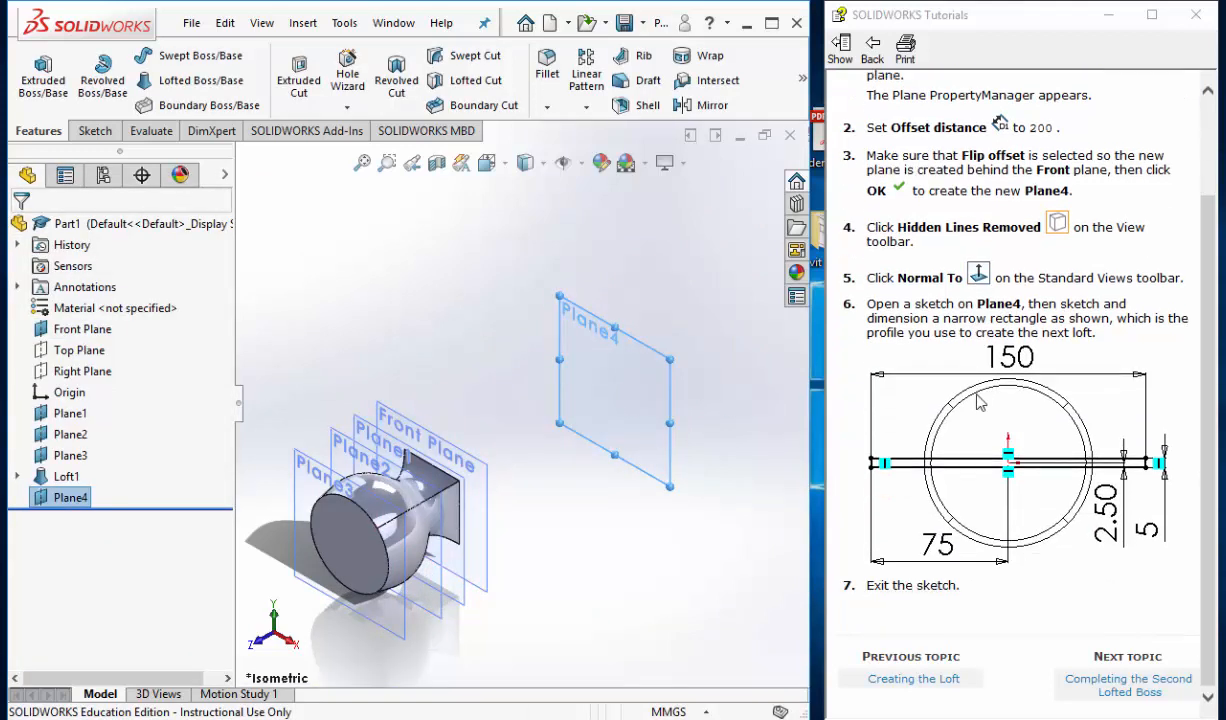
- Open a new sketch on Plane4 and turn the model to the Back view
{"action": "left_click", "coordinate": [585, 334]}
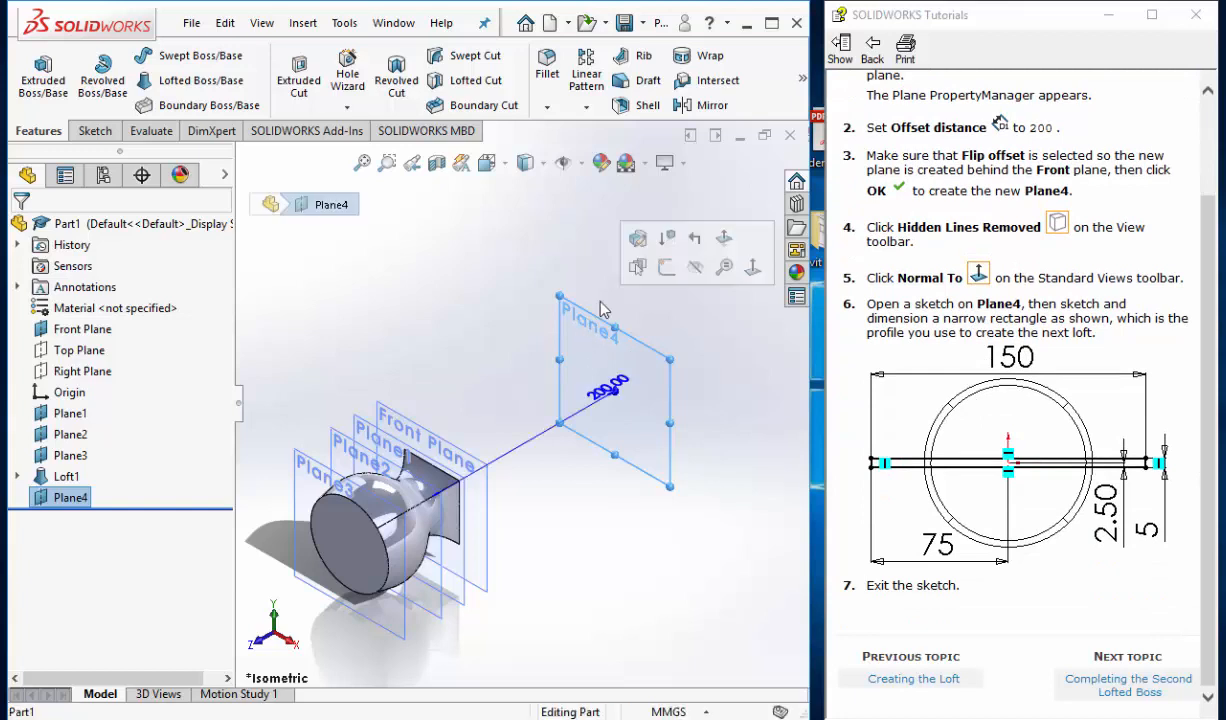
{"action": "left_click", "coordinate": [666, 268]}
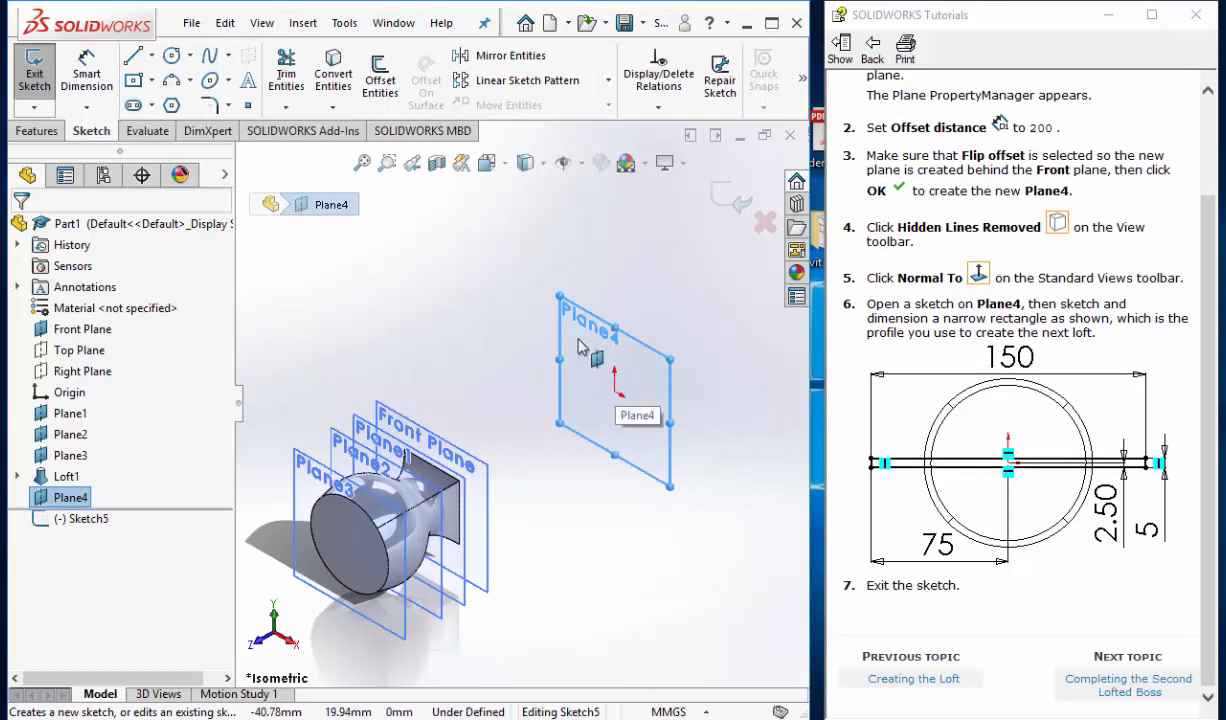
{"action": "left_click", "coordinate": [487, 164]}
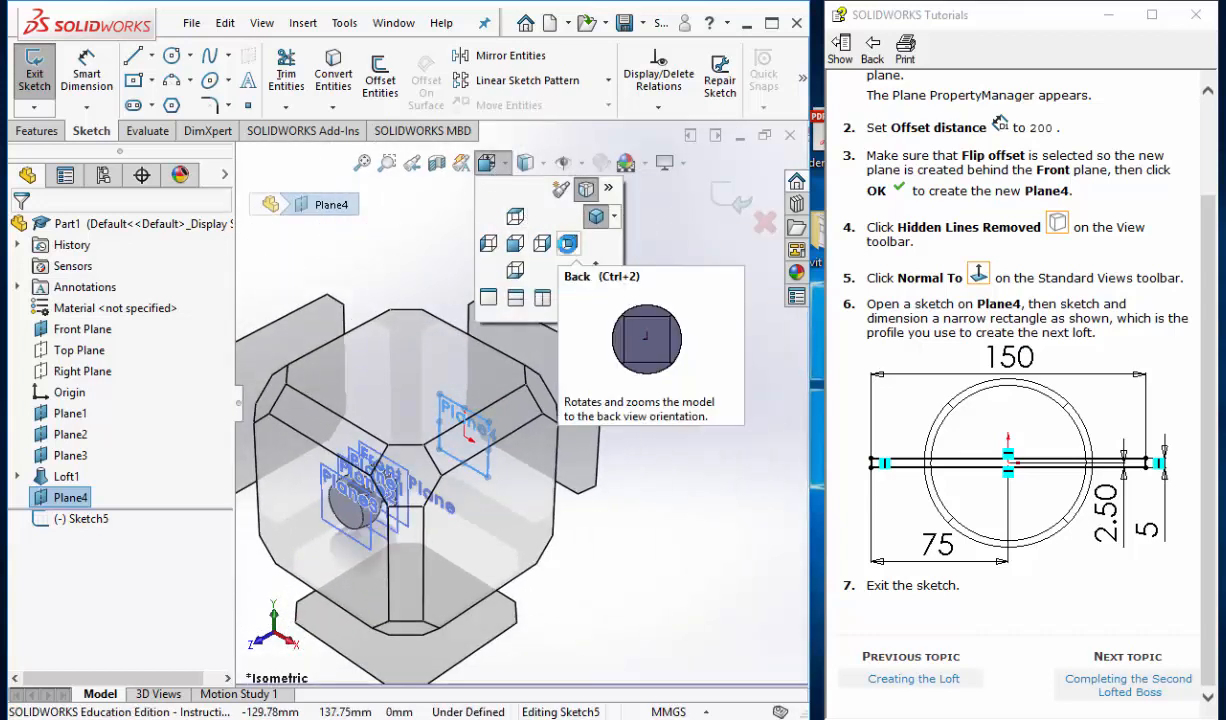
{"action": "left_click", "coordinate": [569, 245]}
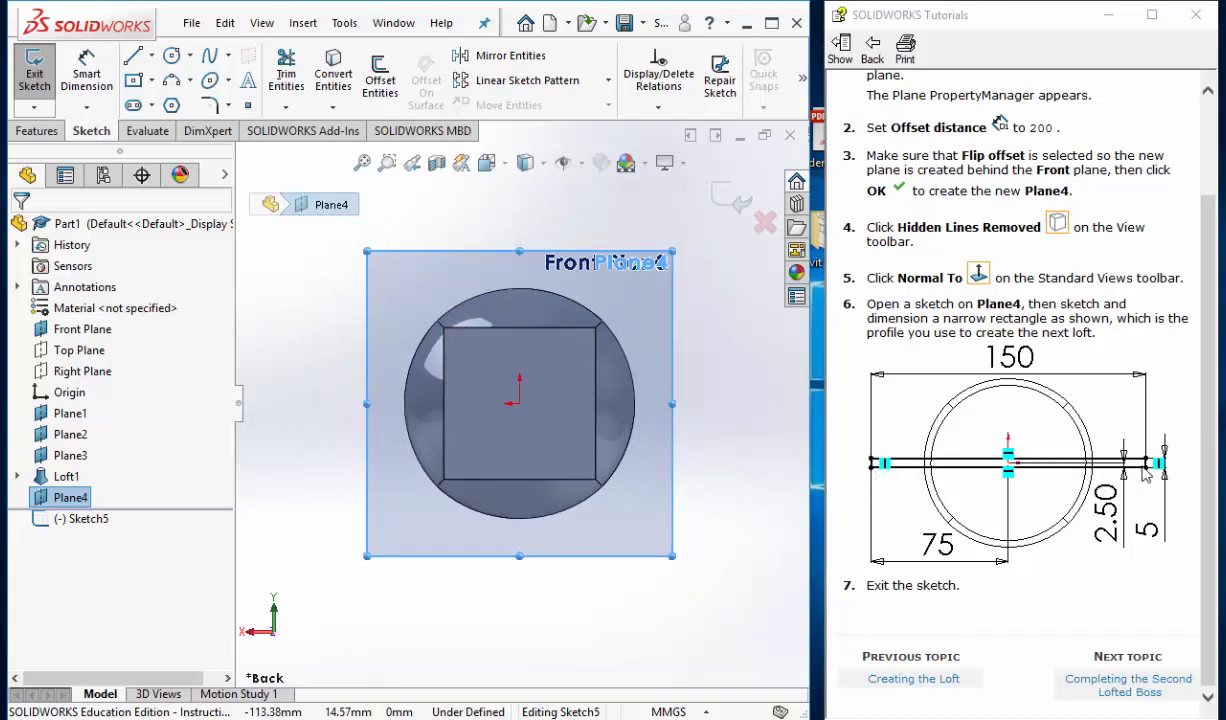
- Sketch a narrow horizontal center rectangle from the origin, about 162 mm long and 10 mm high
{"action": "left_click", "coordinate": [151, 80]}
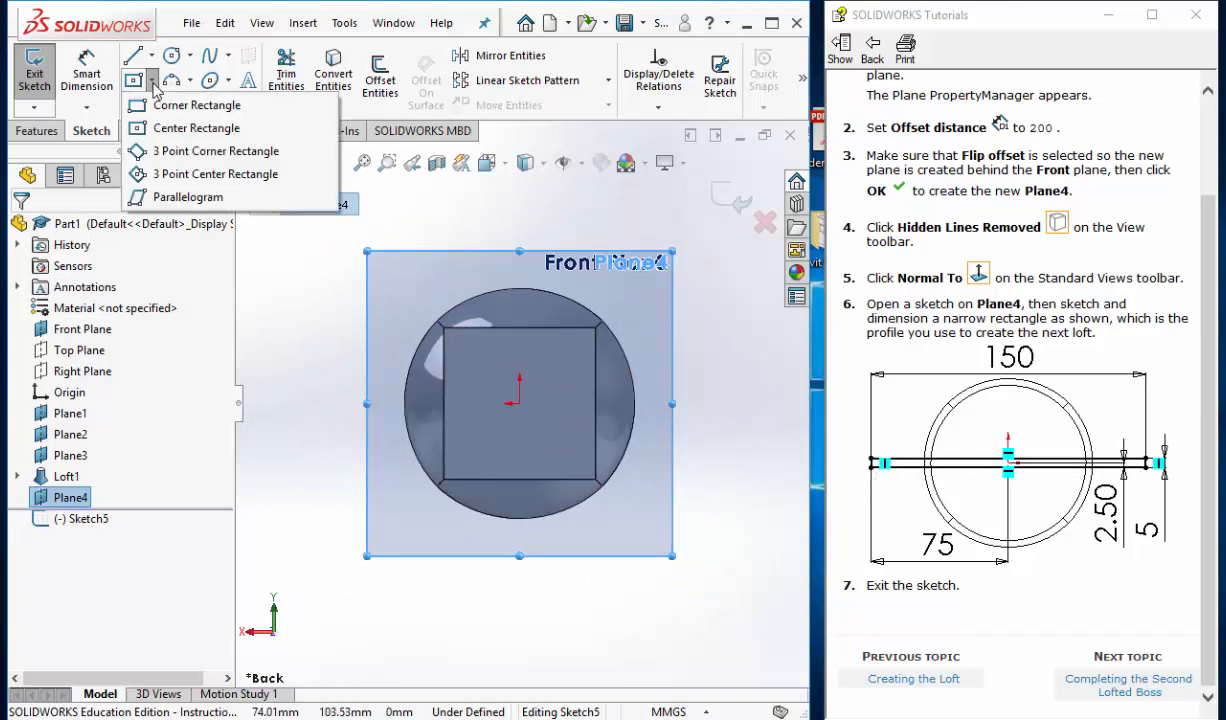
{"action": "left_click", "coordinate": [192, 129]}
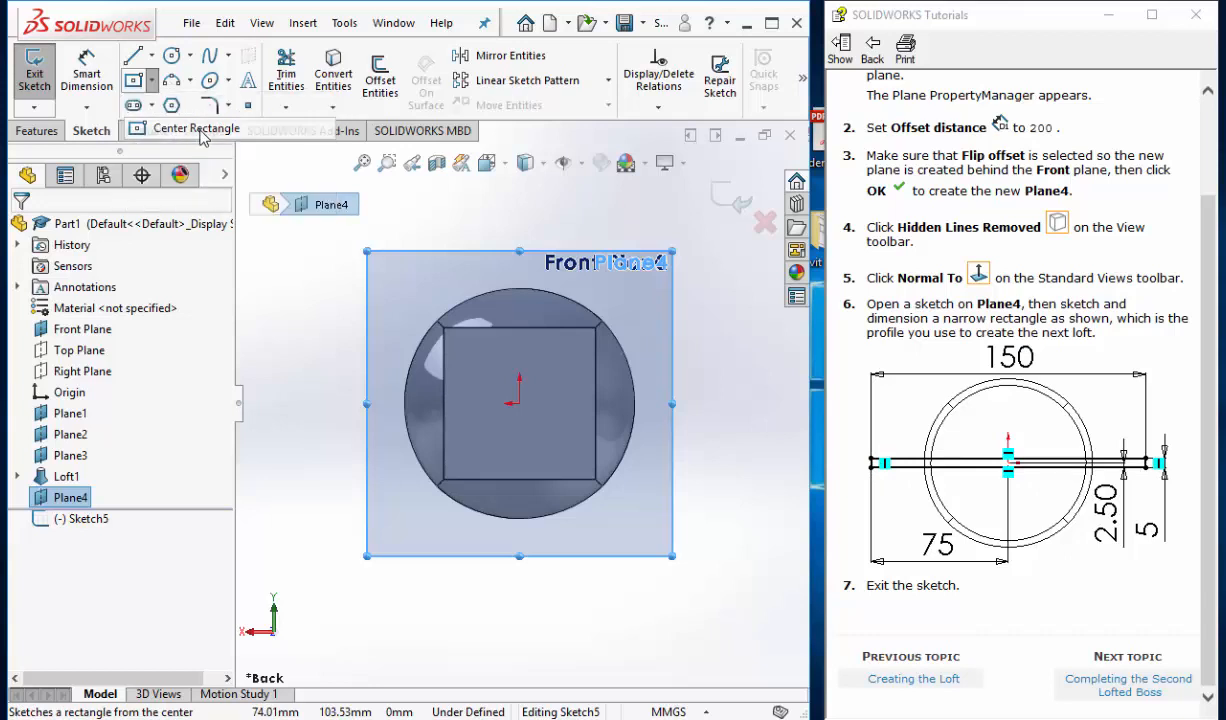
{"action": "left_click", "coordinate": [519, 404]}
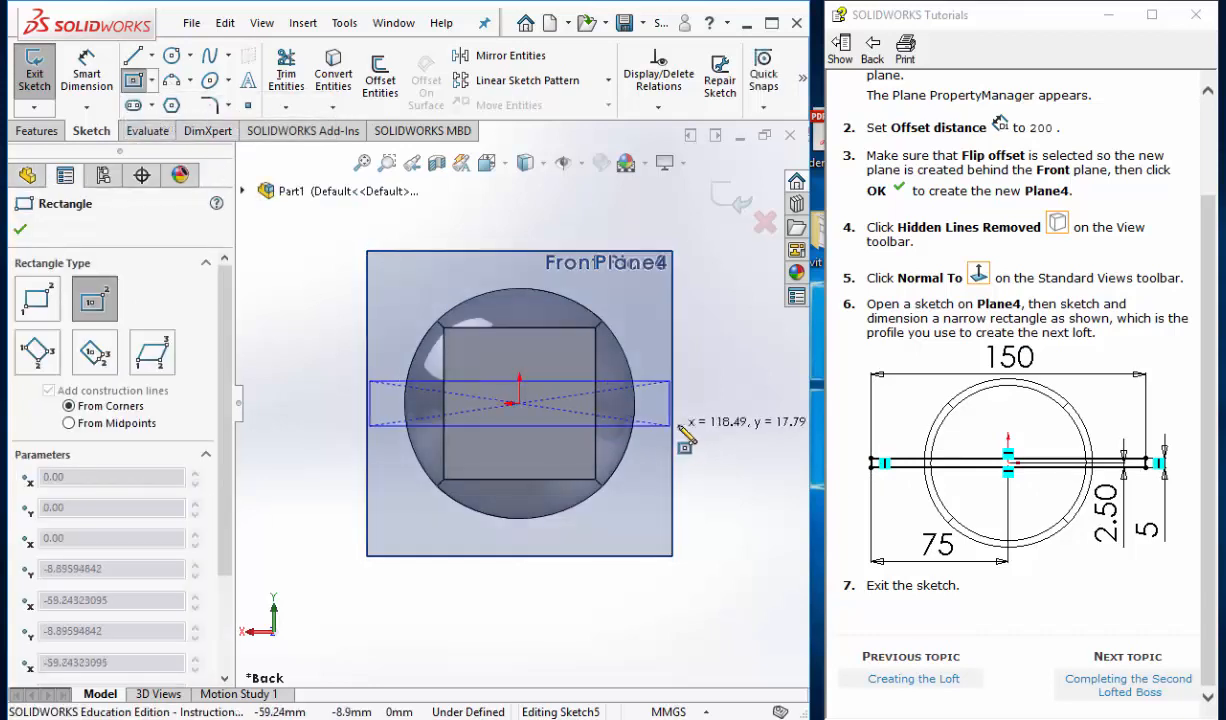
{"action": "left_click", "coordinate": [726, 417]}
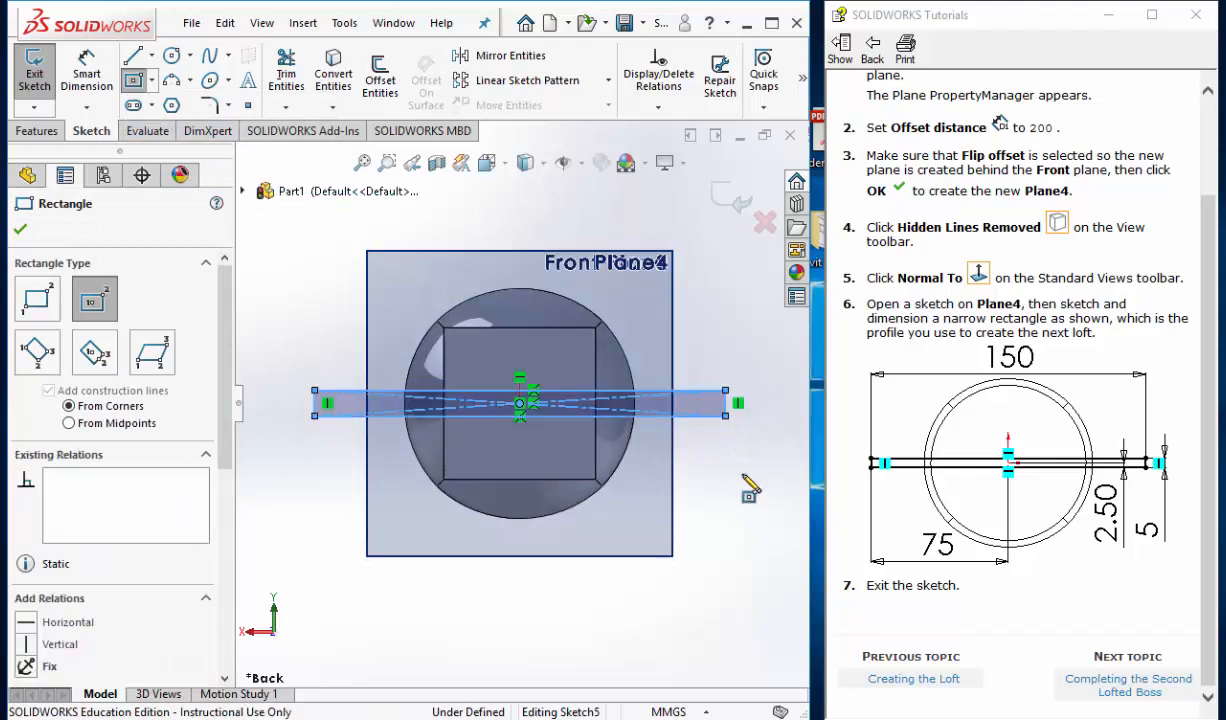
- Dimension the rectangle's long horizontal edge and set its length to 150 mm
{"action": "left_click", "coordinate": [82, 84]}
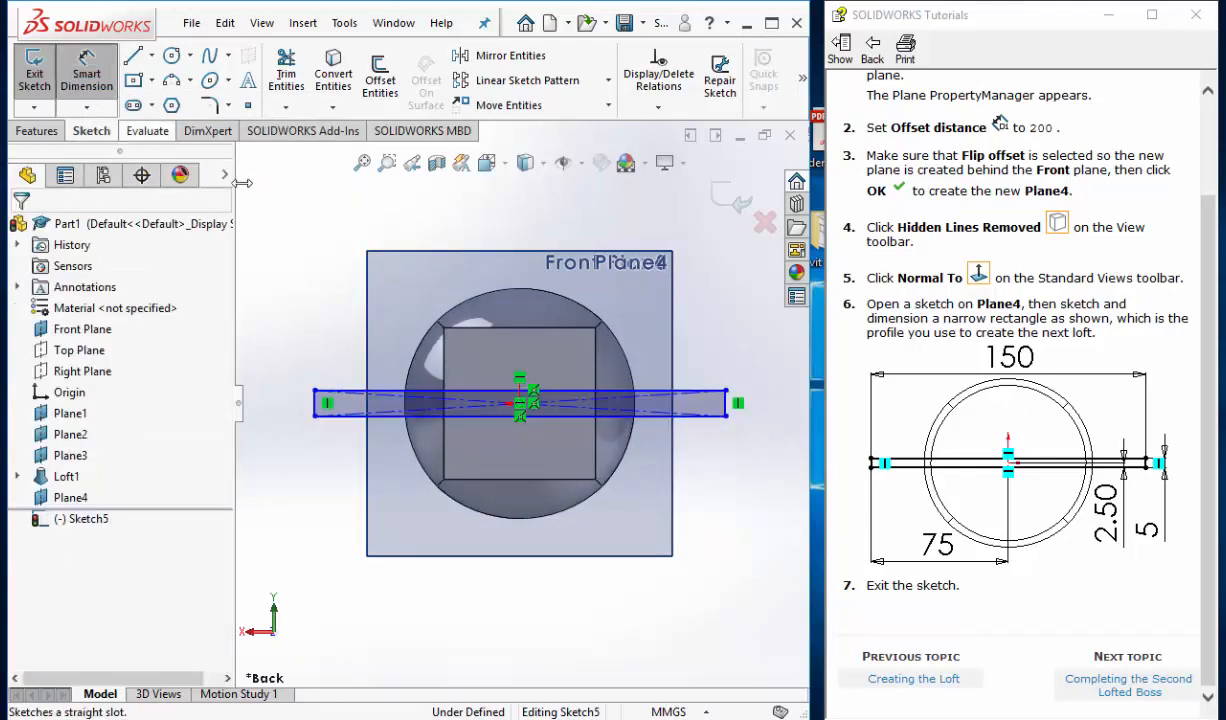
{"action": "left_click", "coordinate": [488, 397]}
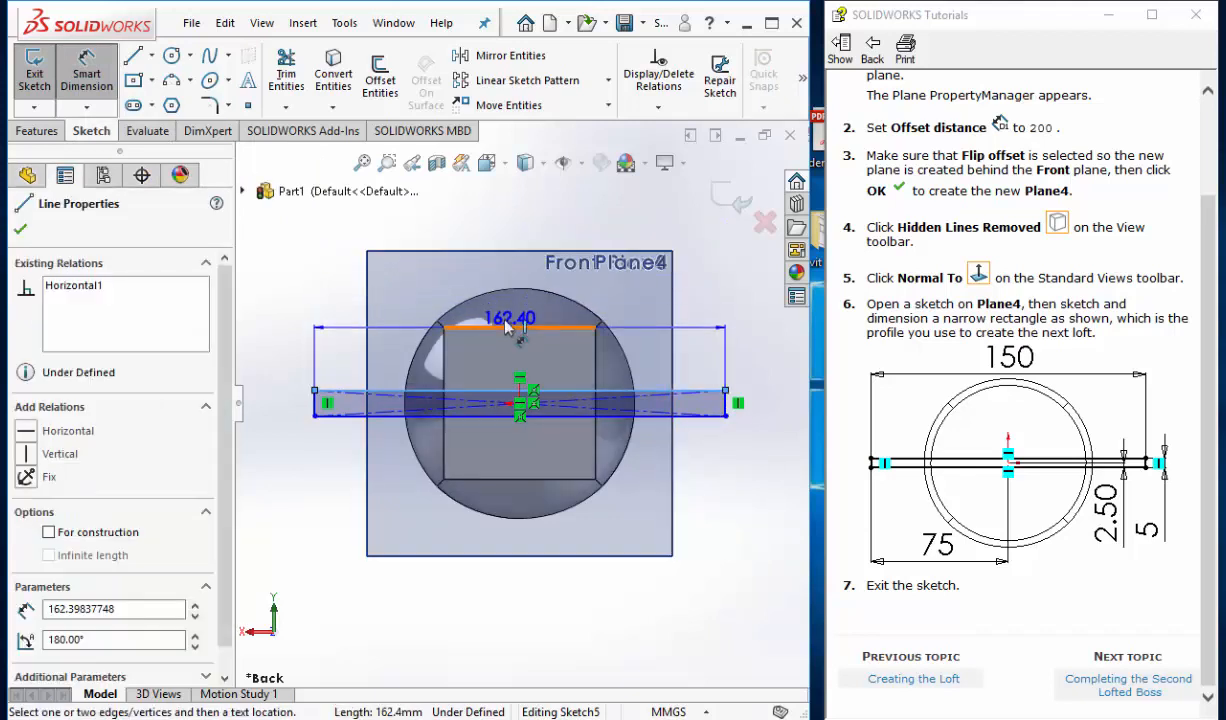
{"action": "left_click", "coordinate": [519, 234]}
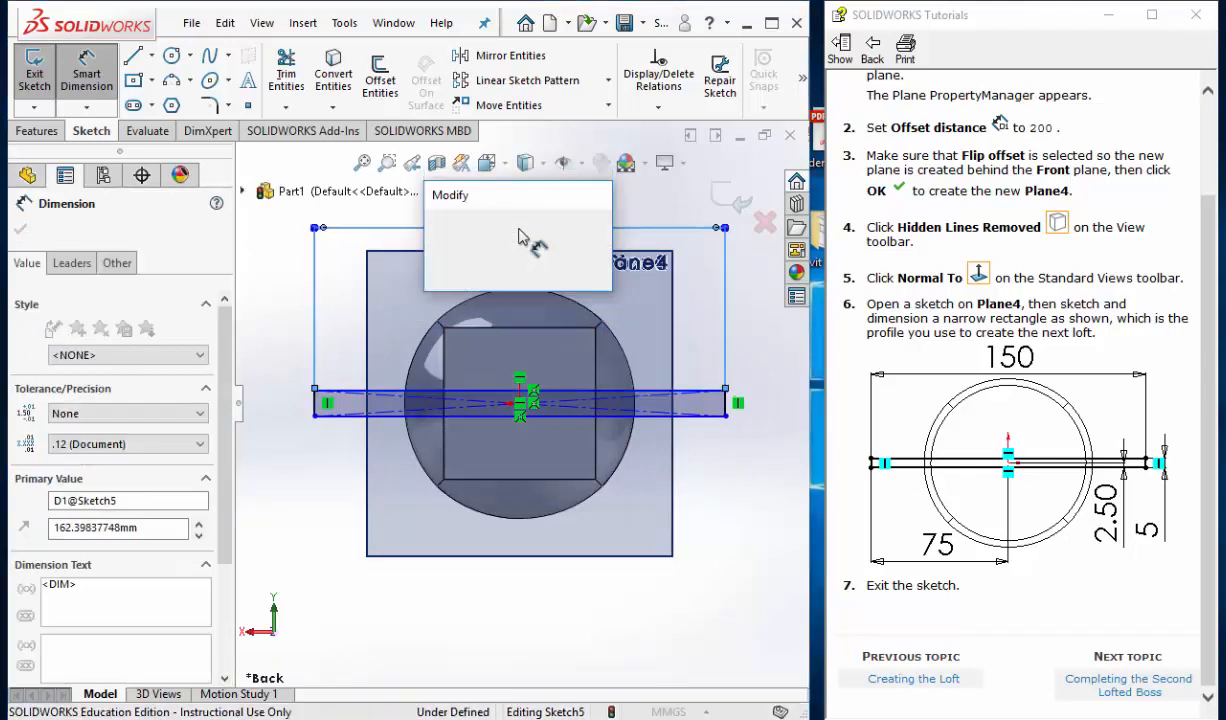
{"action": "type", "text": "150"}
{"action": "key", "text": "Return"}
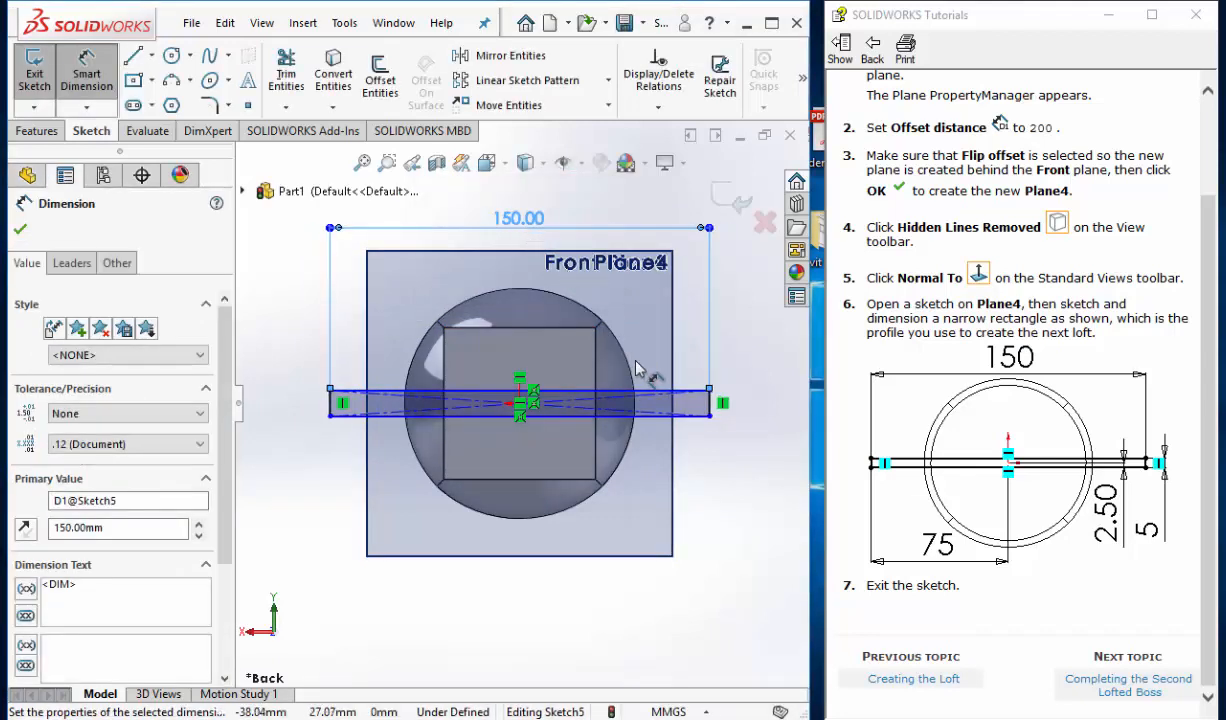
- Dimension the rectangle's short vertical edge at 5 mm and exit the sketch
{"action": "left_click", "coordinate": [711, 404]}
{"action": "left_click", "coordinate": [767, 420]}
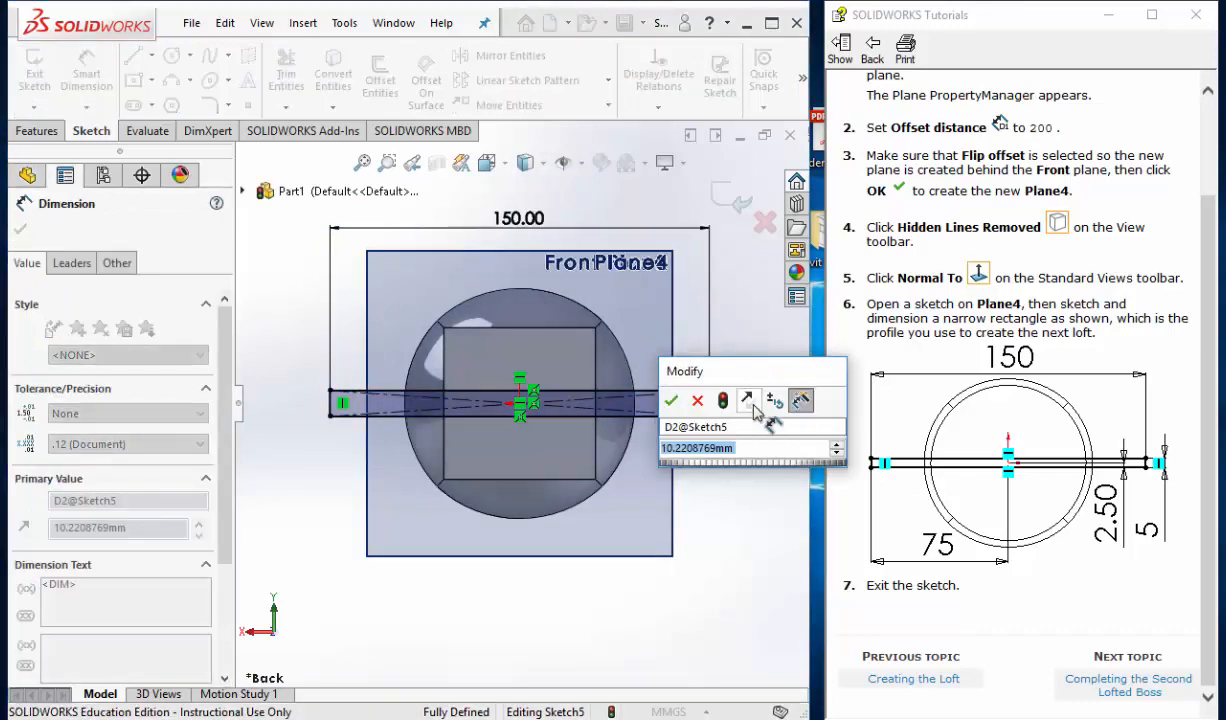
{"action": "type", "text": "56"}
{"action": "key", "text": "BackSpace"}
{"action": "key", "text": "Return"}
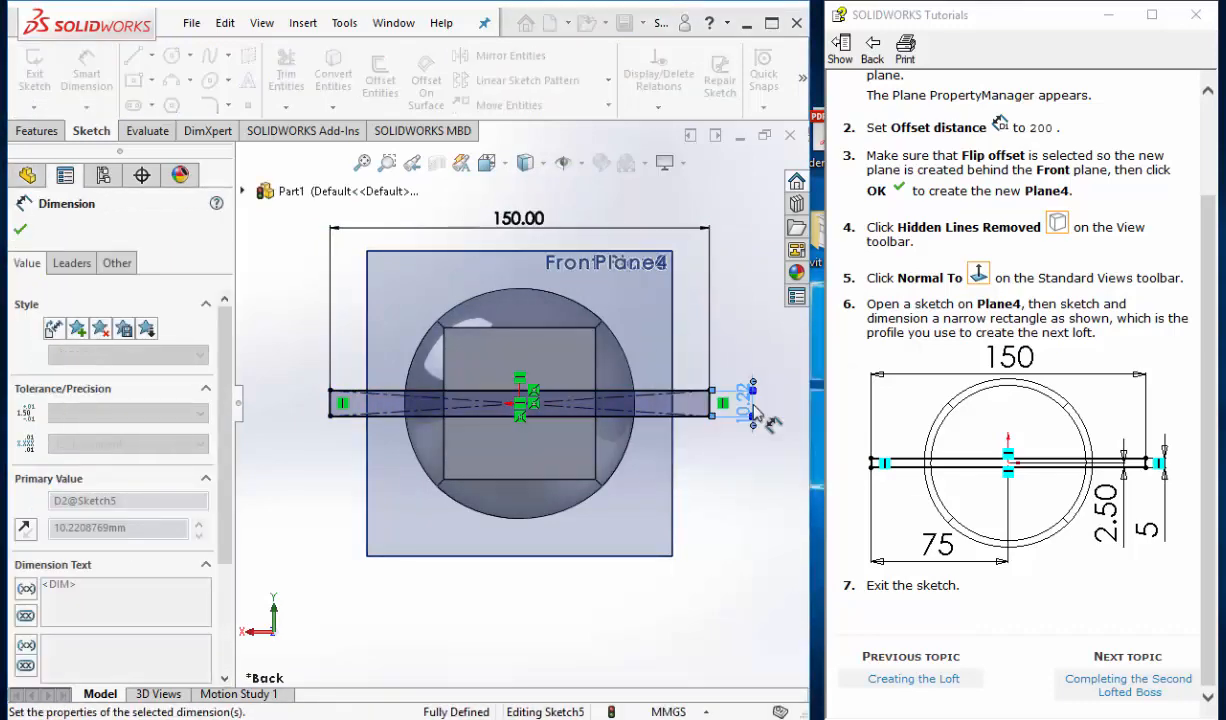
{"action": "left_click", "coordinate": [740, 449]}
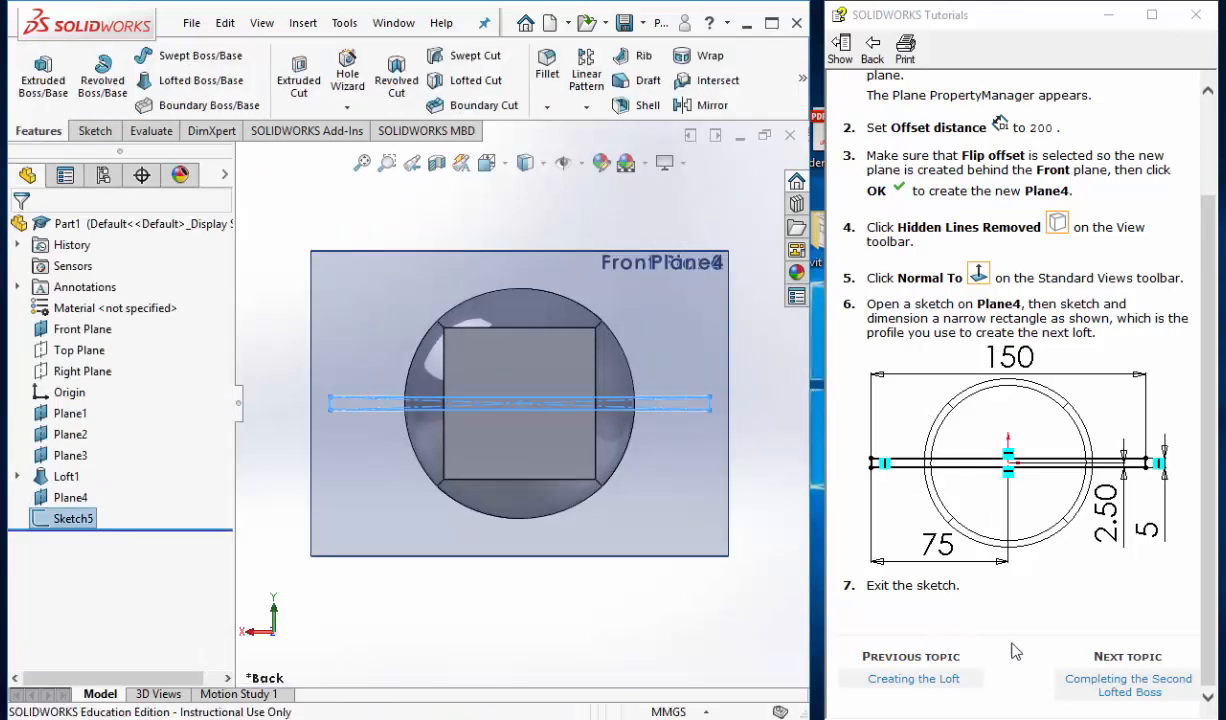
- Following the Completing the Second Lofted Boss topic, start a Lofted Boss/Base with Sketch5 and the square end face, picked near its lower corner, as profiles
{"action": "left_click", "coordinate": [1130, 686]}
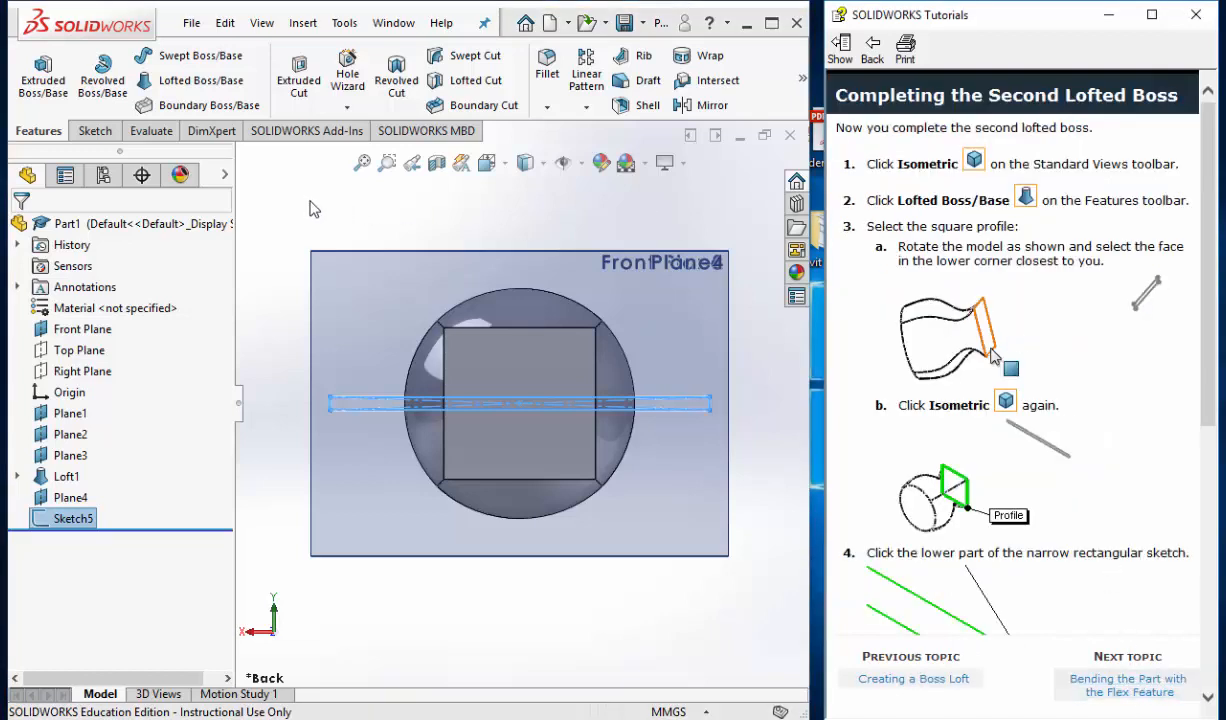
{"action": "middle_click_drag", "start_coordinate": [296, 205], "coordinate": [313, 240]}
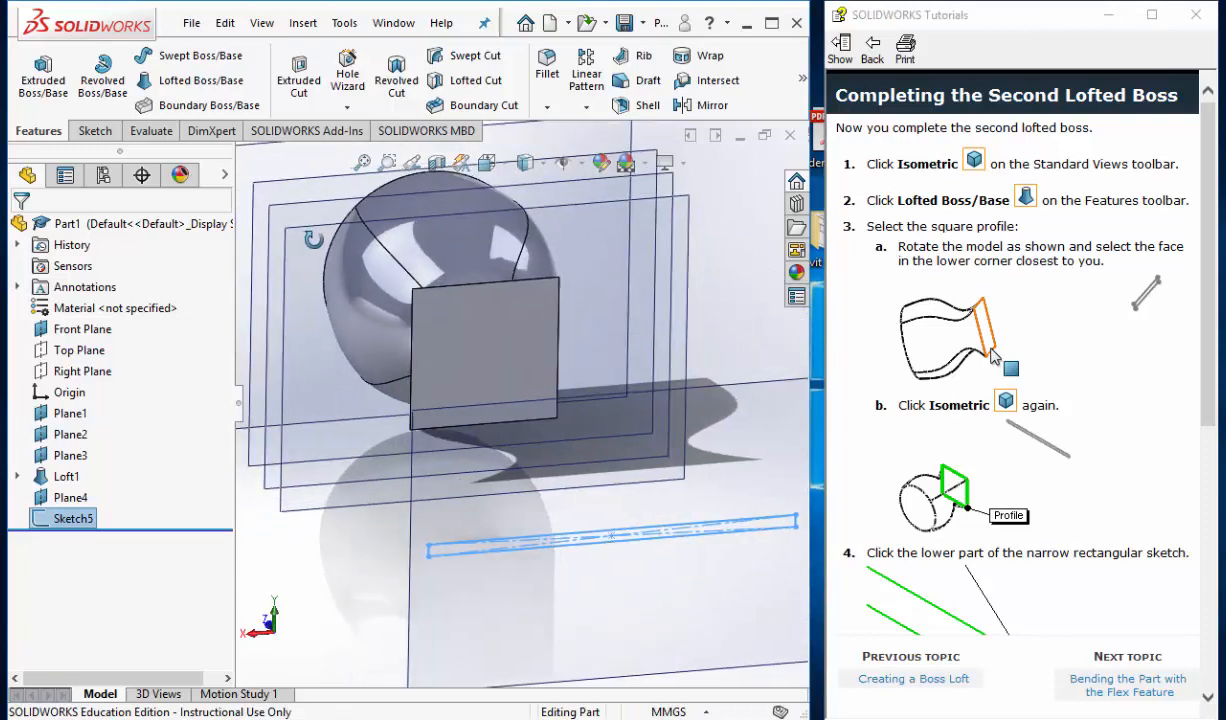
{"action": "left_click", "coordinate": [428, 558]}
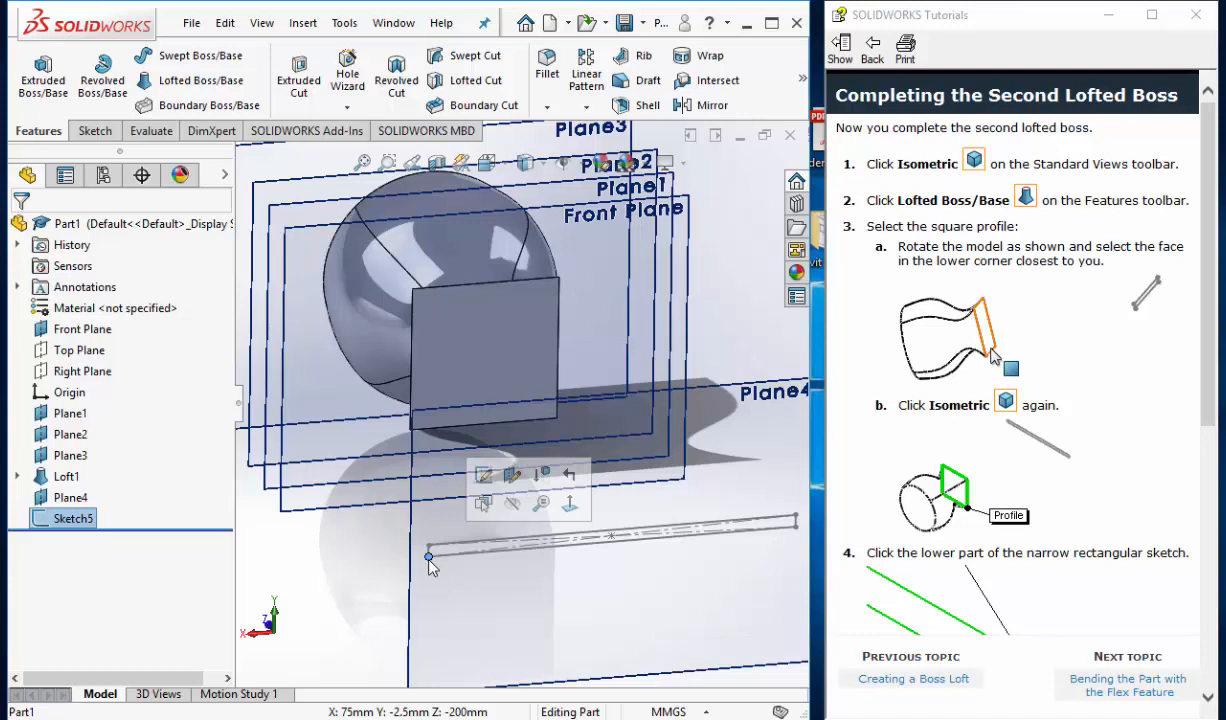
{"action": "left_click", "coordinate": [183, 86]}
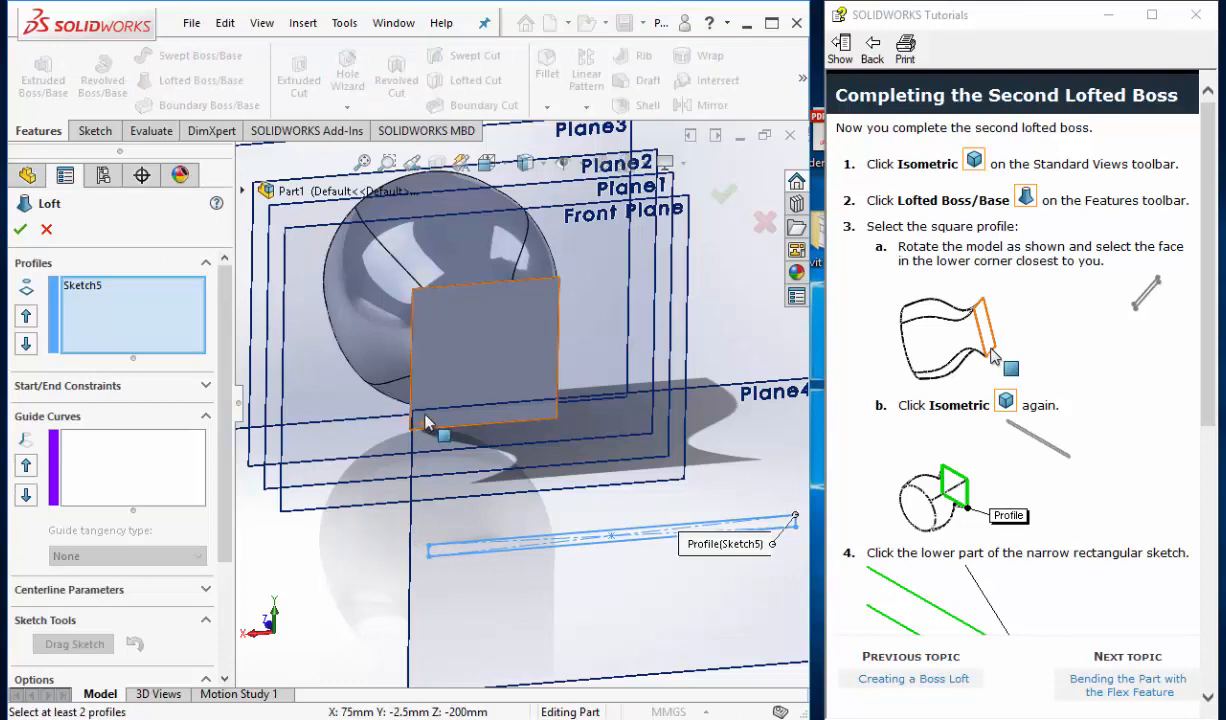
{"action": "middle_click_drag", "start_coordinate": [421, 418], "coordinate": [432, 430]}
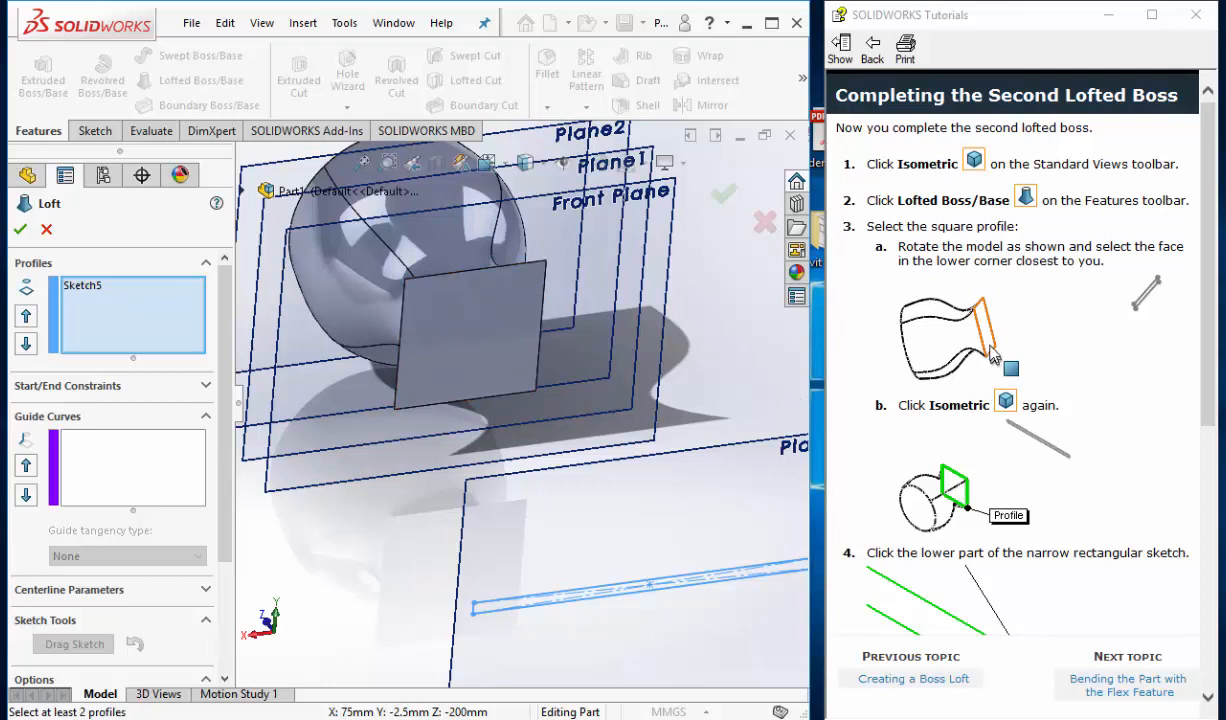
{"action": "left_click", "coordinate": [413, 401]}
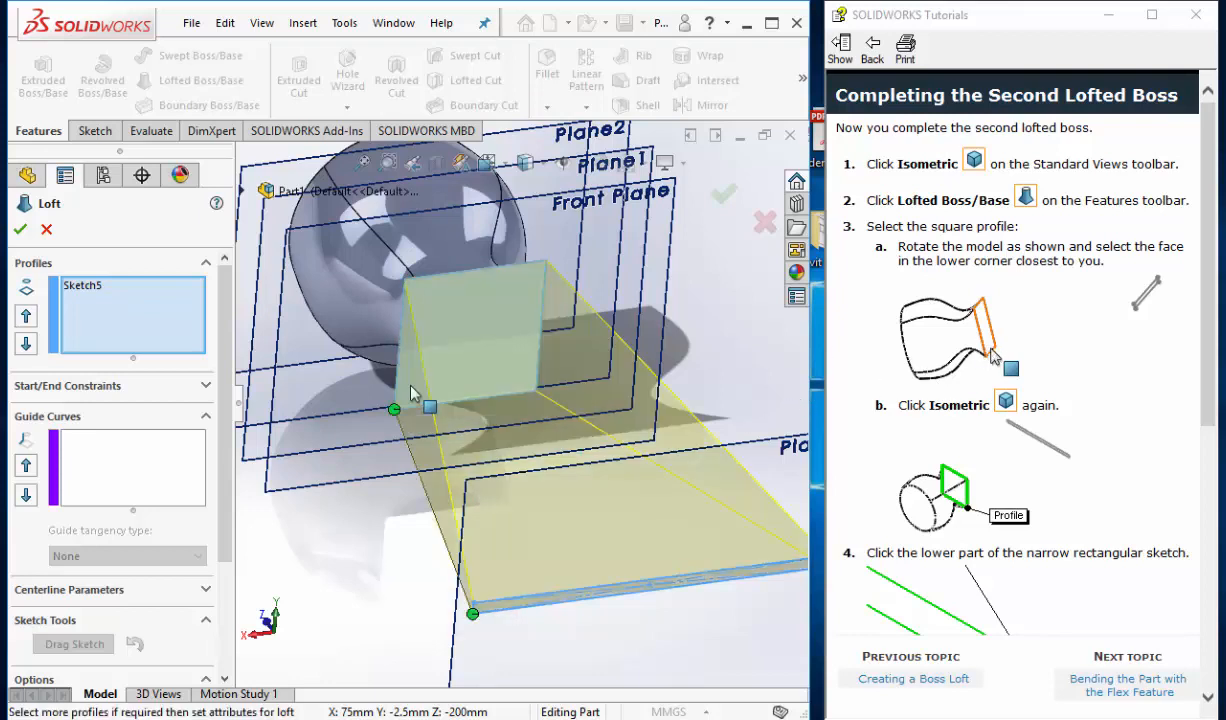
{"action": "middle_click_drag", "start_coordinate": [413, 401], "coordinate": [375, 359]}
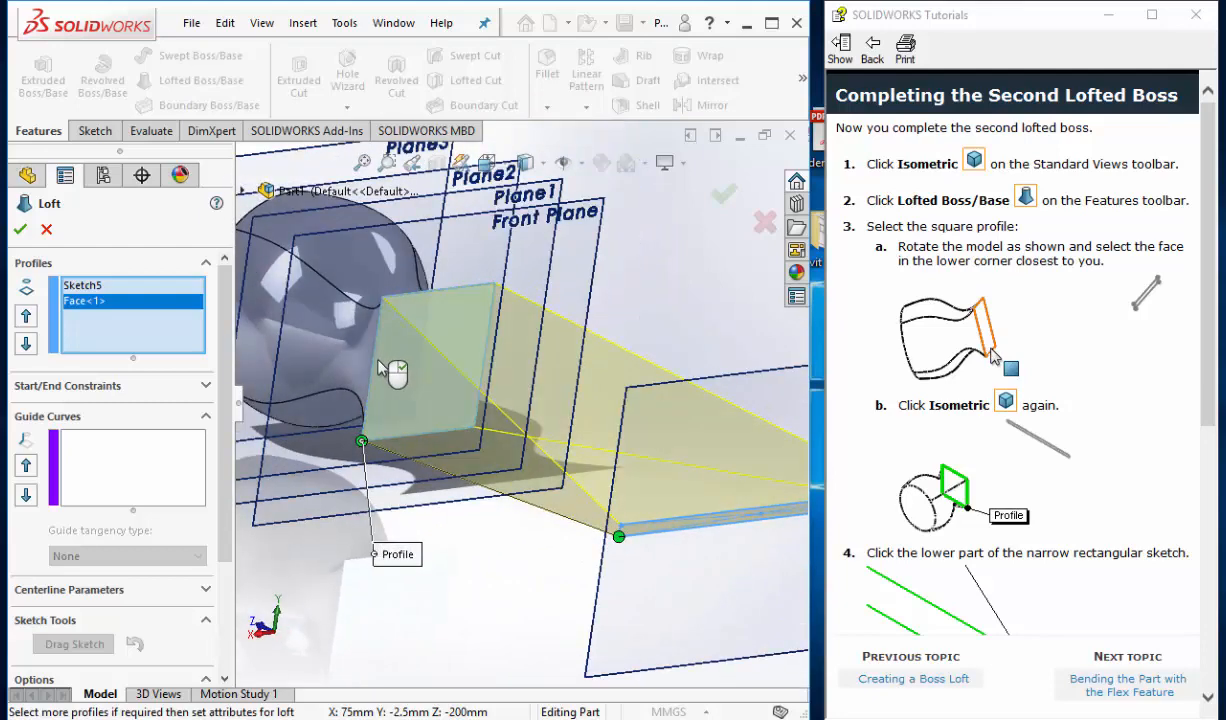
- Remove Sketch5 from the loft profiles and pick it again near its upper corner so it follows the square face
{"action": "middle_click_drag", "start_coordinate": [572, 520], "coordinate": [480, 536]}
{"action": "left_click", "coordinate": [480, 536]}
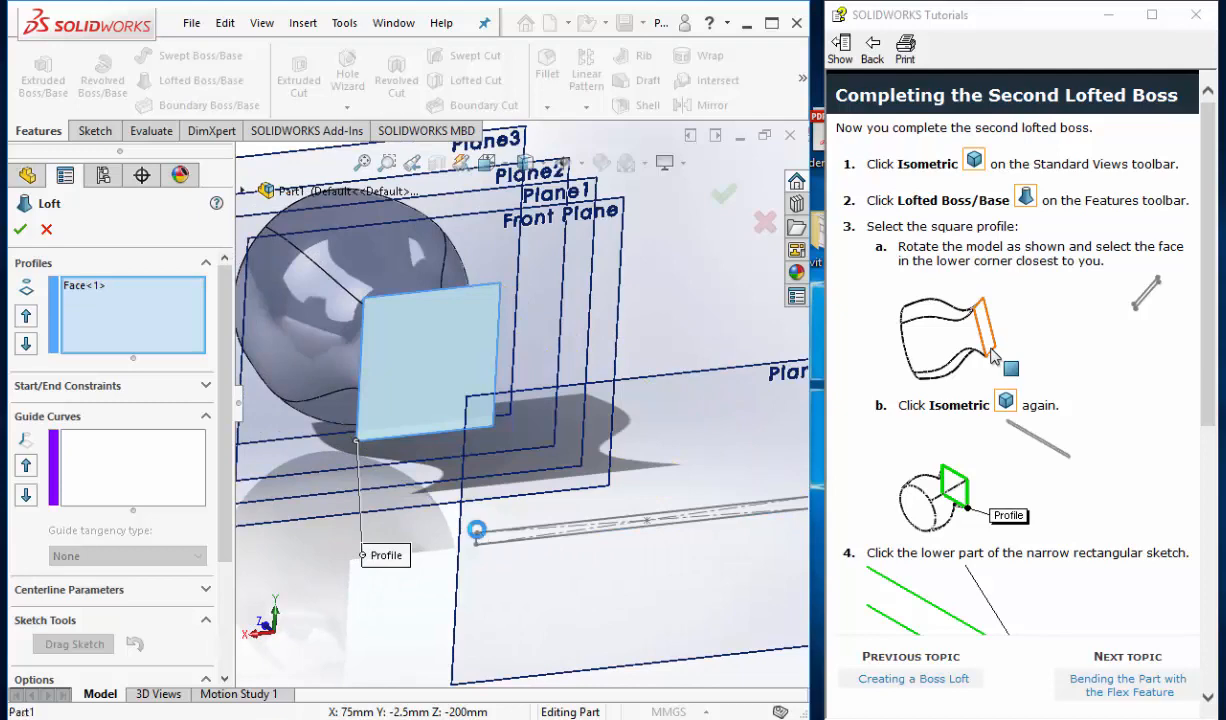
{"action": "left_click", "coordinate": [481, 533]}
{"action": "middle_click_drag", "start_coordinate": [475, 534], "coordinate": [485, 527]}
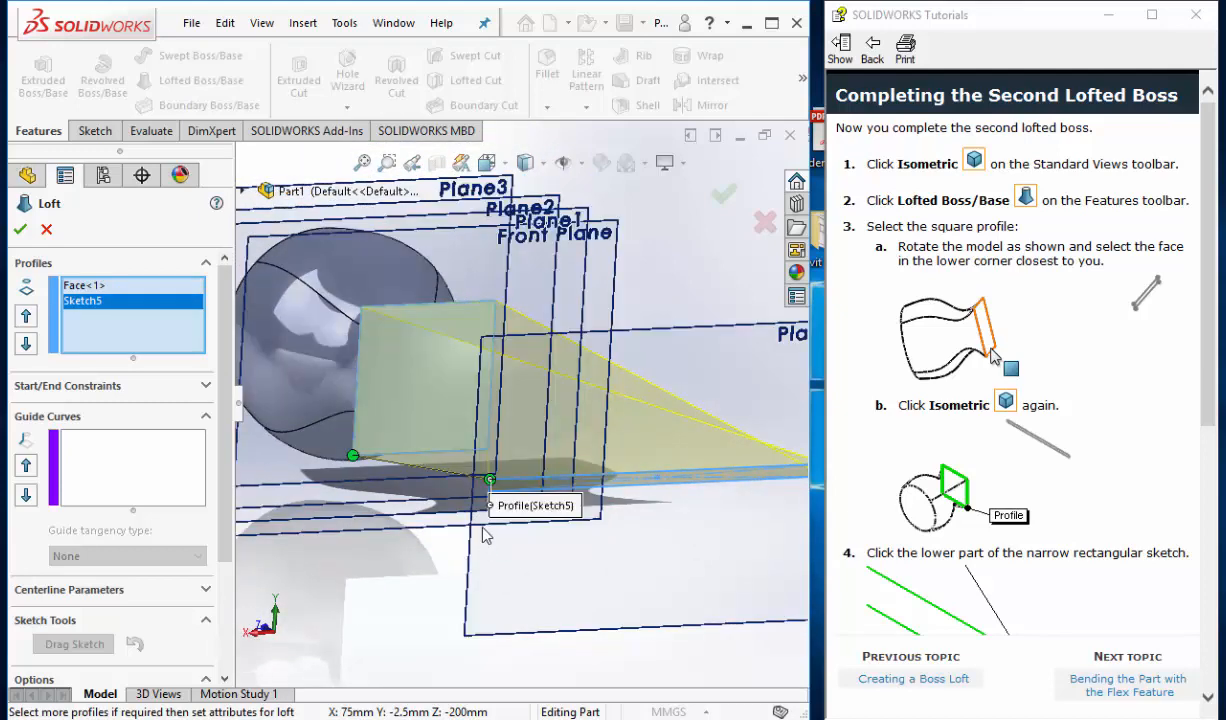
- Deselect Sketch5, pick it again at the lower corner matching the face's connector, and create the second loft
{"action": "scroll", "coordinate": [486, 528], "scroll_direction": "down", "scroll_amount": 3}
{"action": "left_click_drag", "start_coordinate": [532, 483], "coordinate": [549, 341]}
{"action": "middle_click_drag", "start_coordinate": [537, 460], "coordinate": [543, 498]}
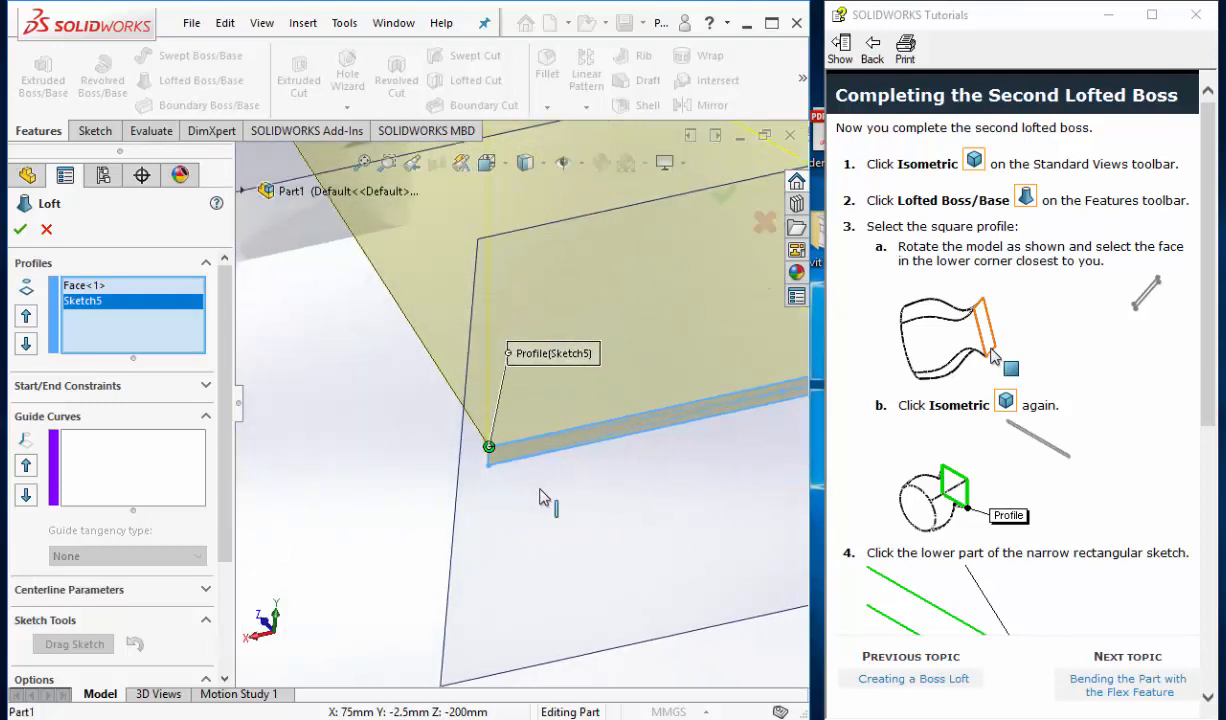
{"action": "scroll", "coordinate": [476, 460], "scroll_direction": "up", "scroll_amount": 5}
{"action": "scroll", "coordinate": [500, 272], "scroll_direction": "down", "scroll_amount": 1}
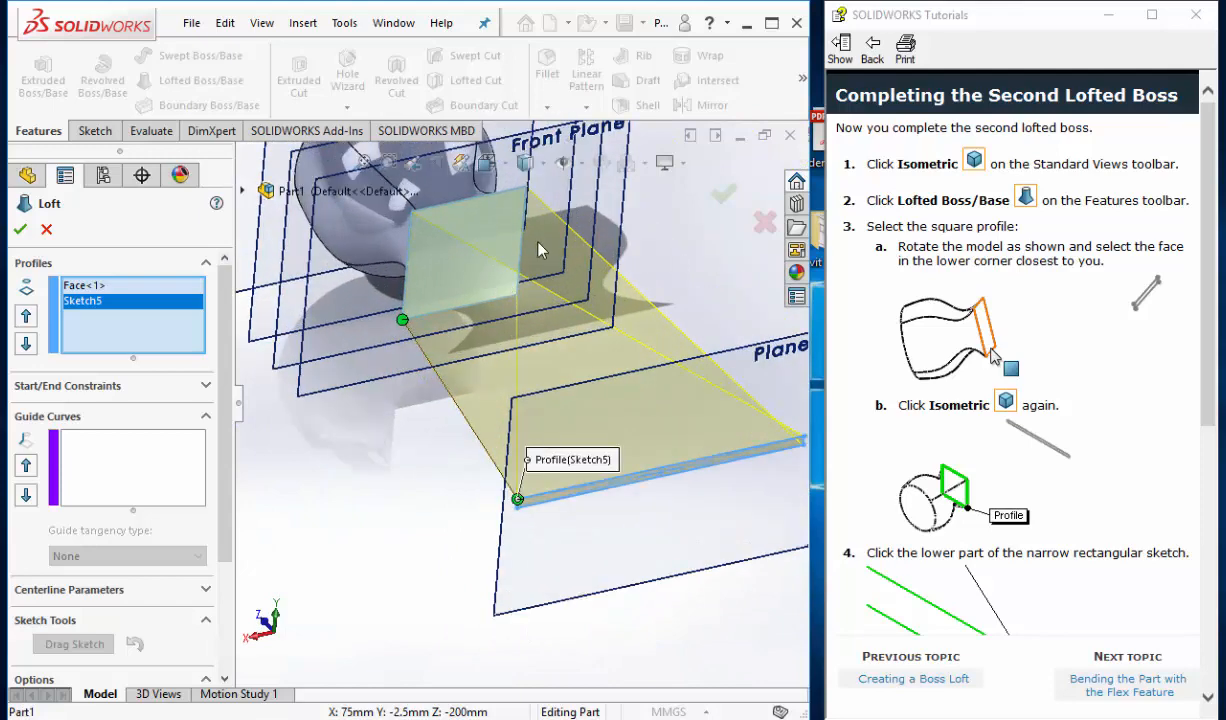
{"action": "mouse_move", "coordinate": [490, 430]}
{"action": "middle_mouse_down"}
{"action": "mouse_move", "coordinate": [494, 391]}
{"action": "mouse_move", "coordinate": [526, 391]}
{"action": "mouse_move", "coordinate": [451, 413]}
{"action": "mouse_move", "coordinate": [487, 419]}
{"action": "mouse_move", "coordinate": [467, 405]}
{"action": "mouse_move", "coordinate": [510, 434]}
{"action": "middle_mouse_up"}
{"action": "scroll", "coordinate": [510, 434], "scroll_direction": "down", "scroll_amount": 2}
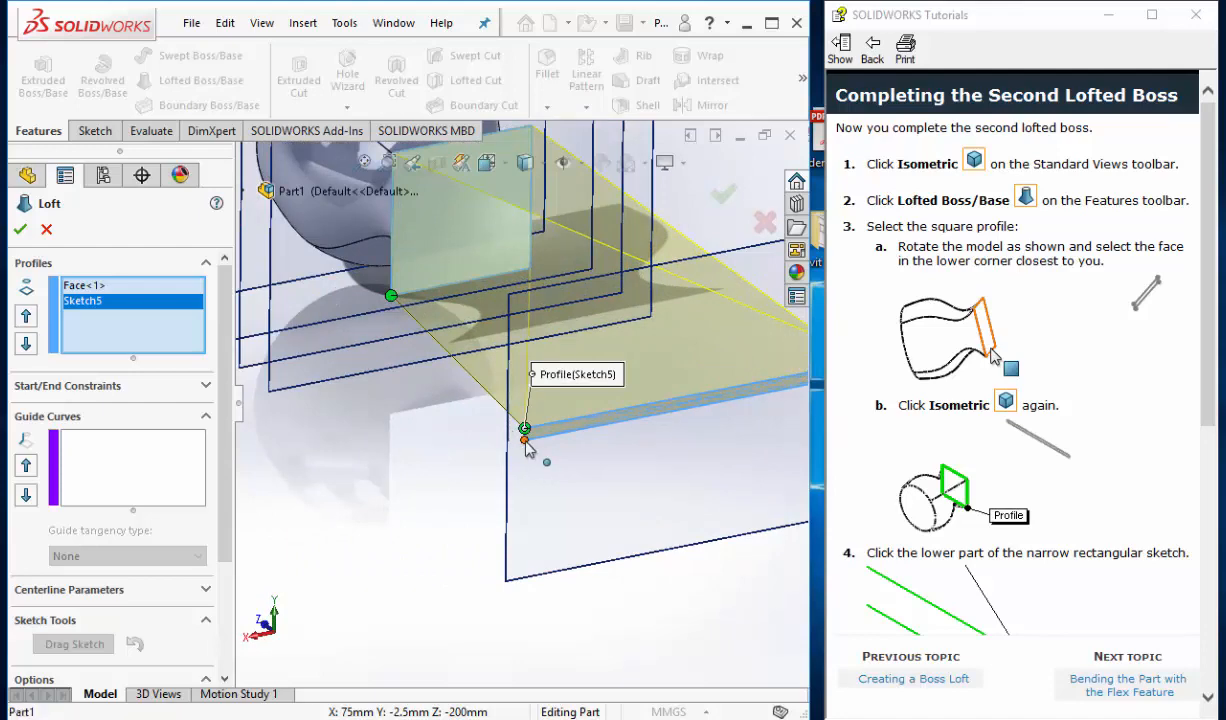
{"action": "left_click", "coordinate": [525, 440]}
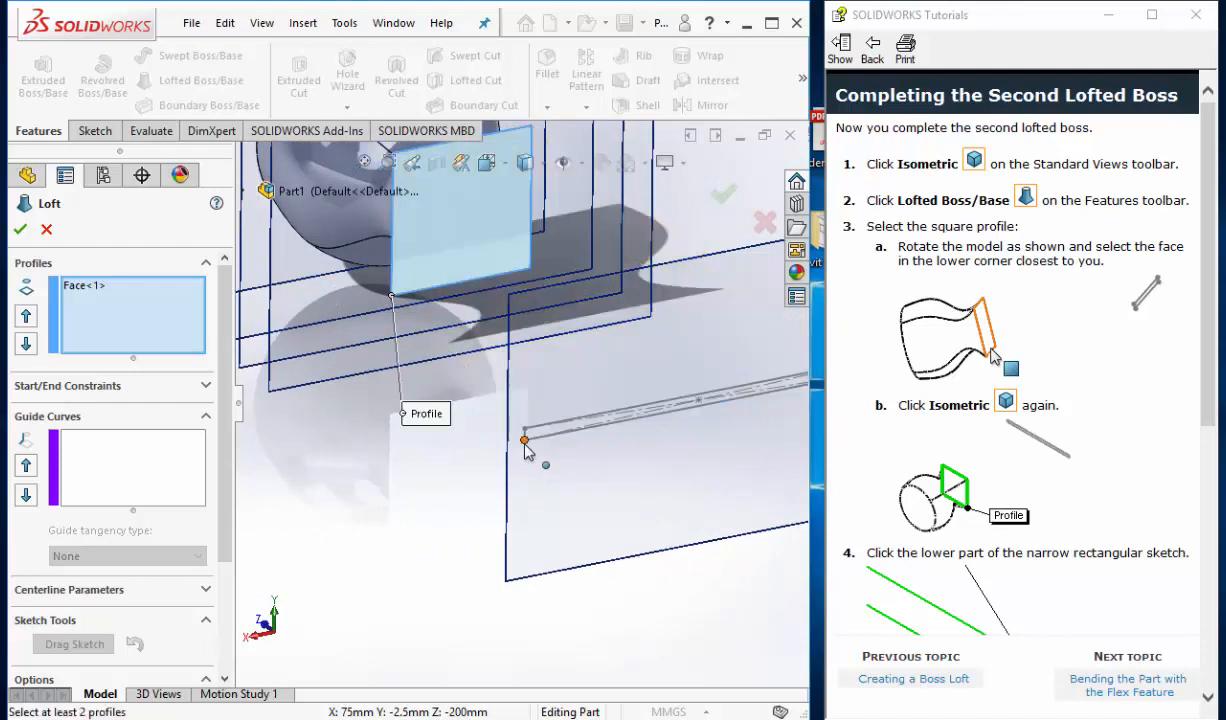
{"action": "left_click", "coordinate": [525, 440]}
{"action": "scroll", "coordinate": [540, 445], "scroll_direction": "up", "scroll_amount": 3}
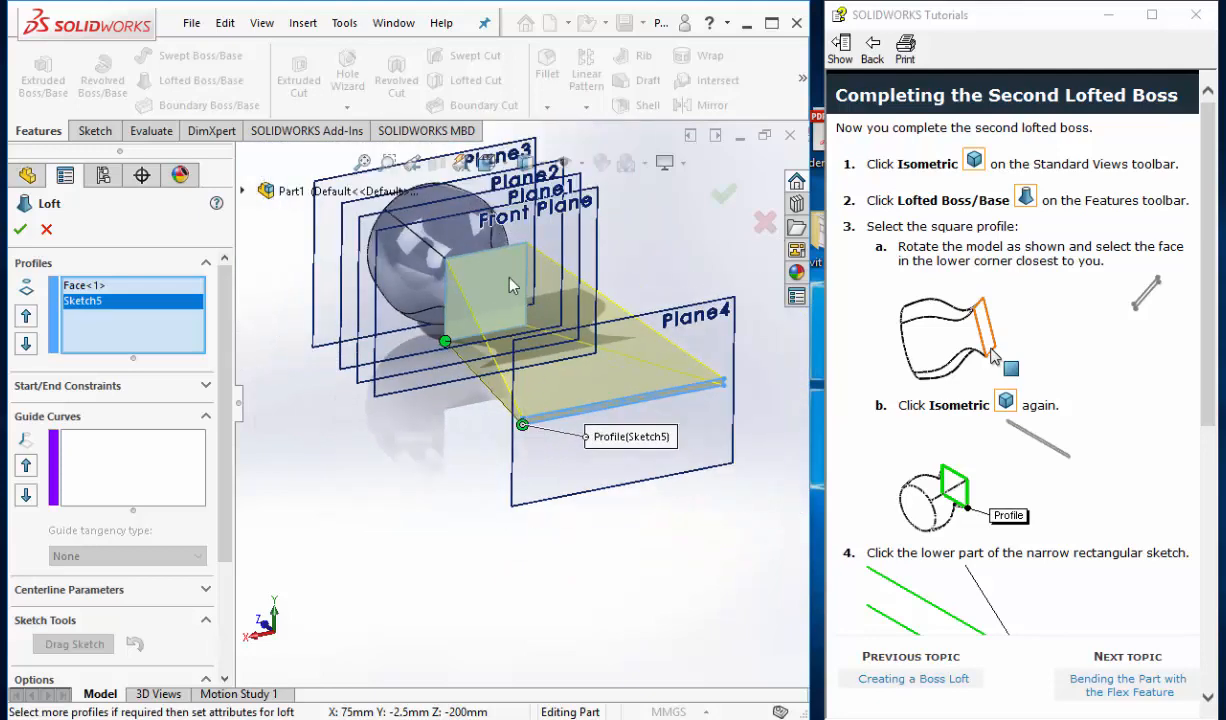
{"action": "scroll", "coordinate": [545, 450], "scroll_direction": "down", "scroll_amount": 2}
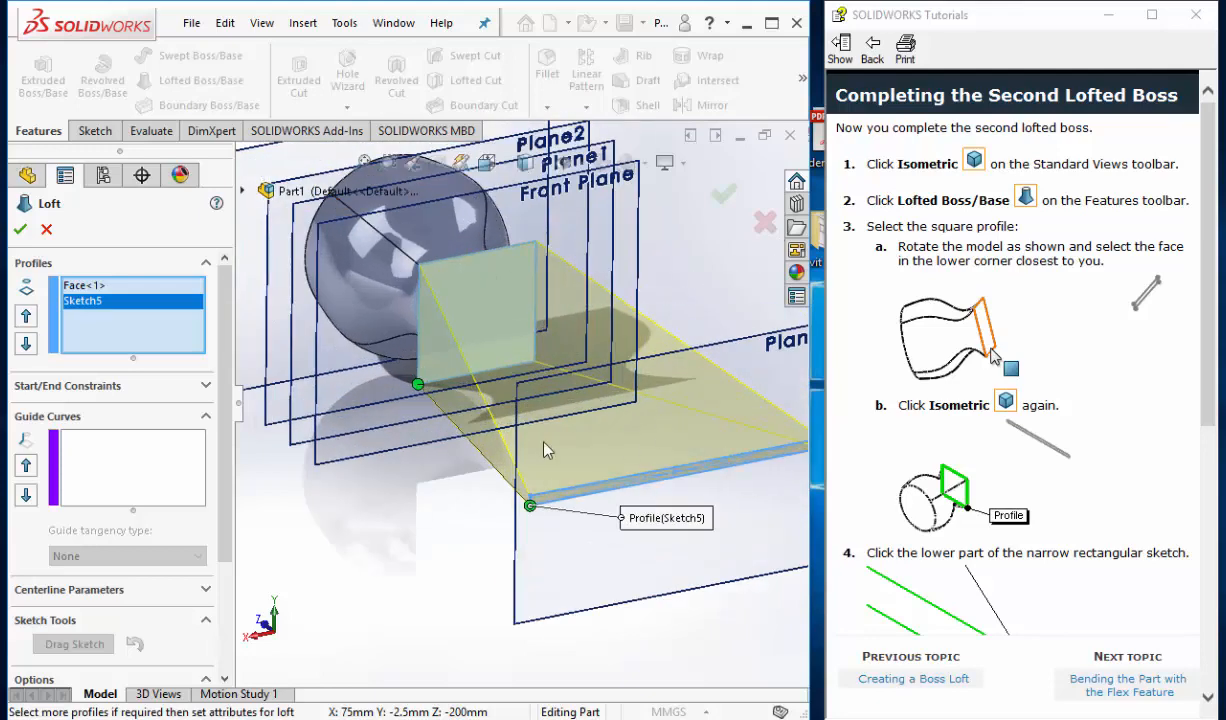
{"action": "left_click", "coordinate": [723, 193]}
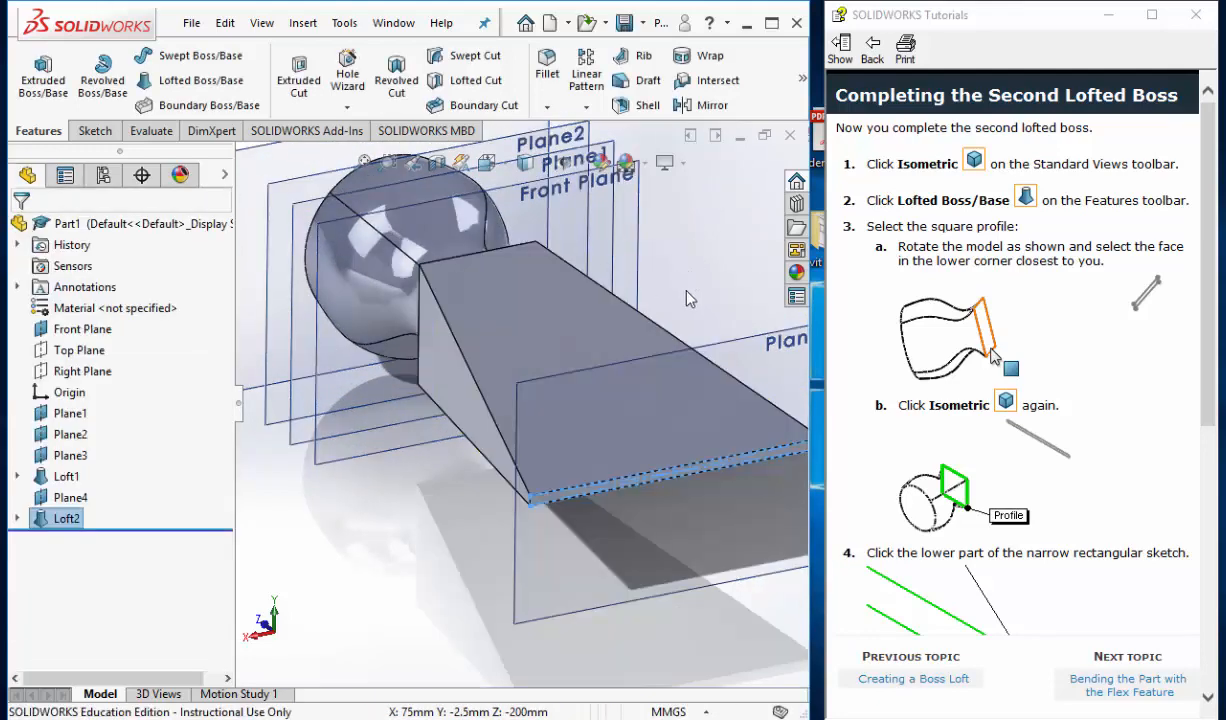
- Review the rest of the second lofted boss topic and go to the Bending the Part with the Flex Feature topic
{"action": "scroll", "coordinate": [997, 330], "scroll_direction": "down", "scroll_amount": 5}
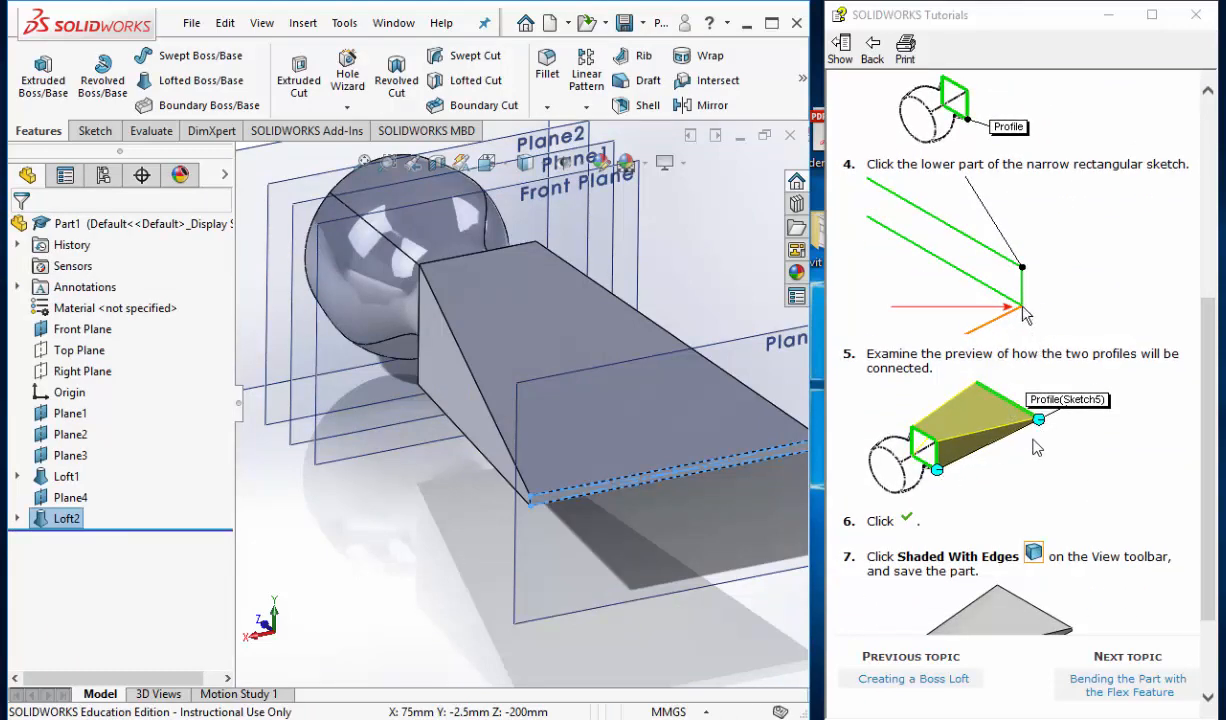
{"action": "scroll", "coordinate": [1036, 448], "scroll_direction": "down", "scroll_amount": 2}
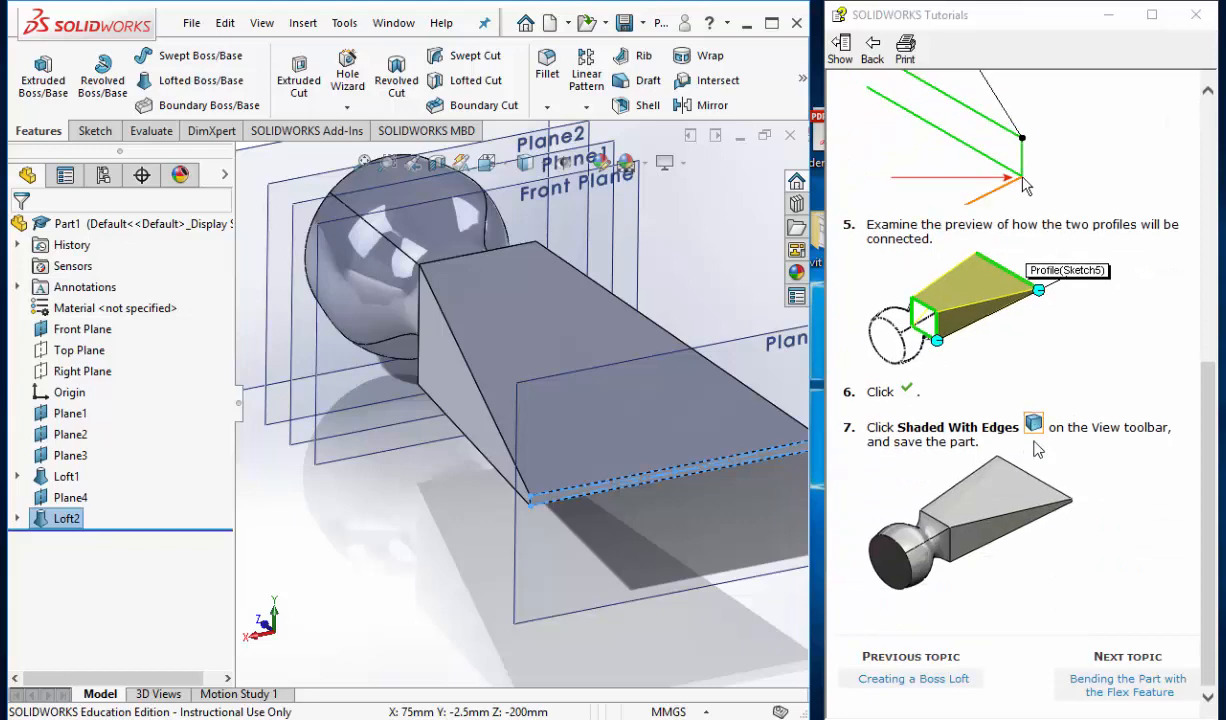
{"action": "left_click", "coordinate": [1128, 679]}
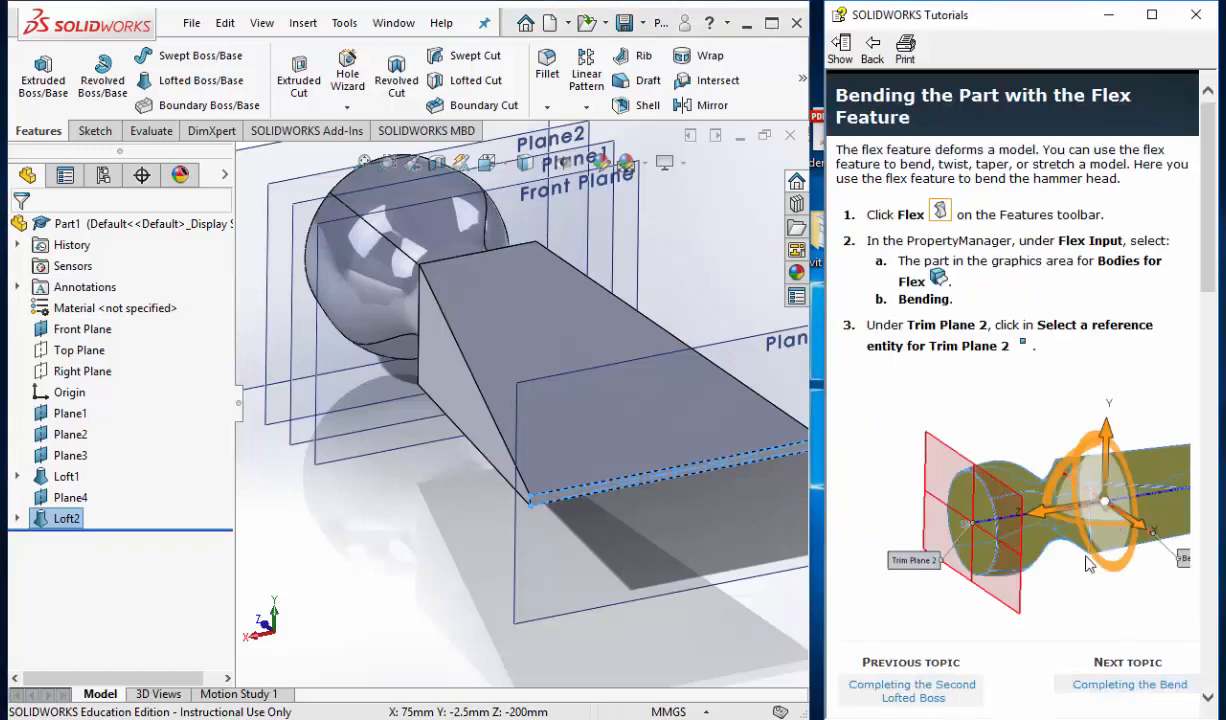
{"action": "scroll", "coordinate": [400, 547], "scroll_direction": "up", "scroll_amount": 3}
{"action": "middle_click_drag", "start_coordinate": [401, 547], "coordinate": [445, 579]}
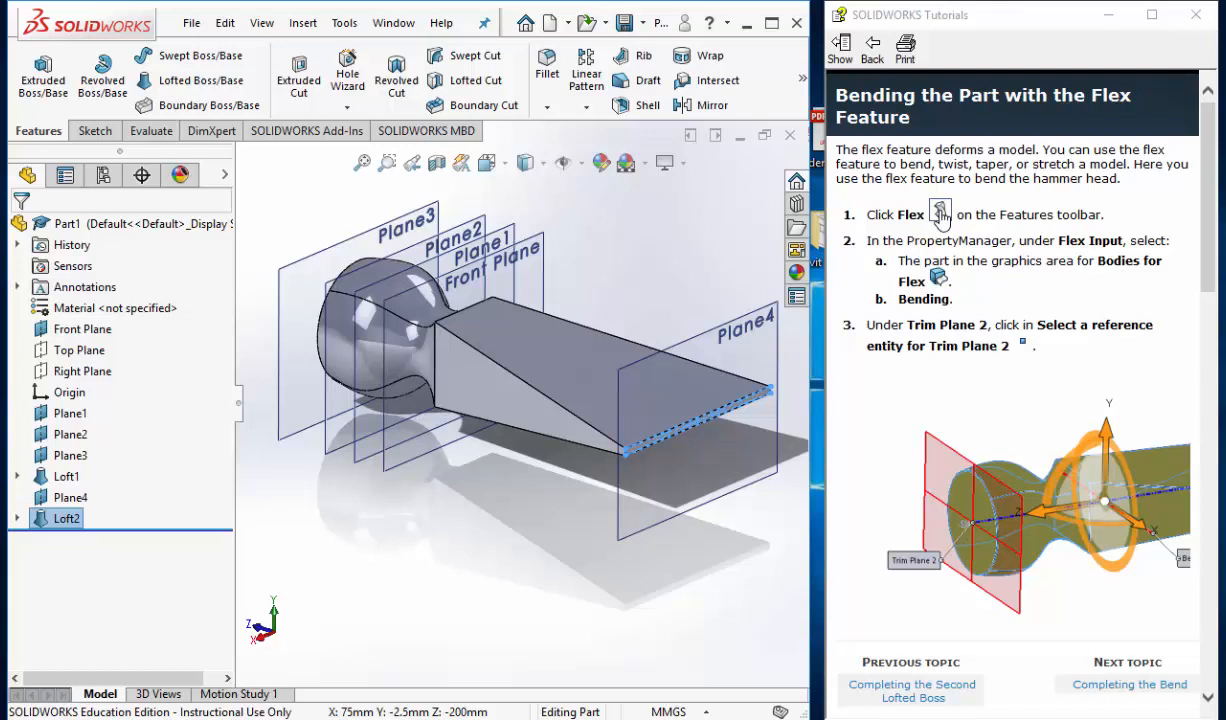
- Start a Flex feature with the Bending option and select the hammer head part as the body to flex
{"action": "left_click", "coordinate": [941, 216]}
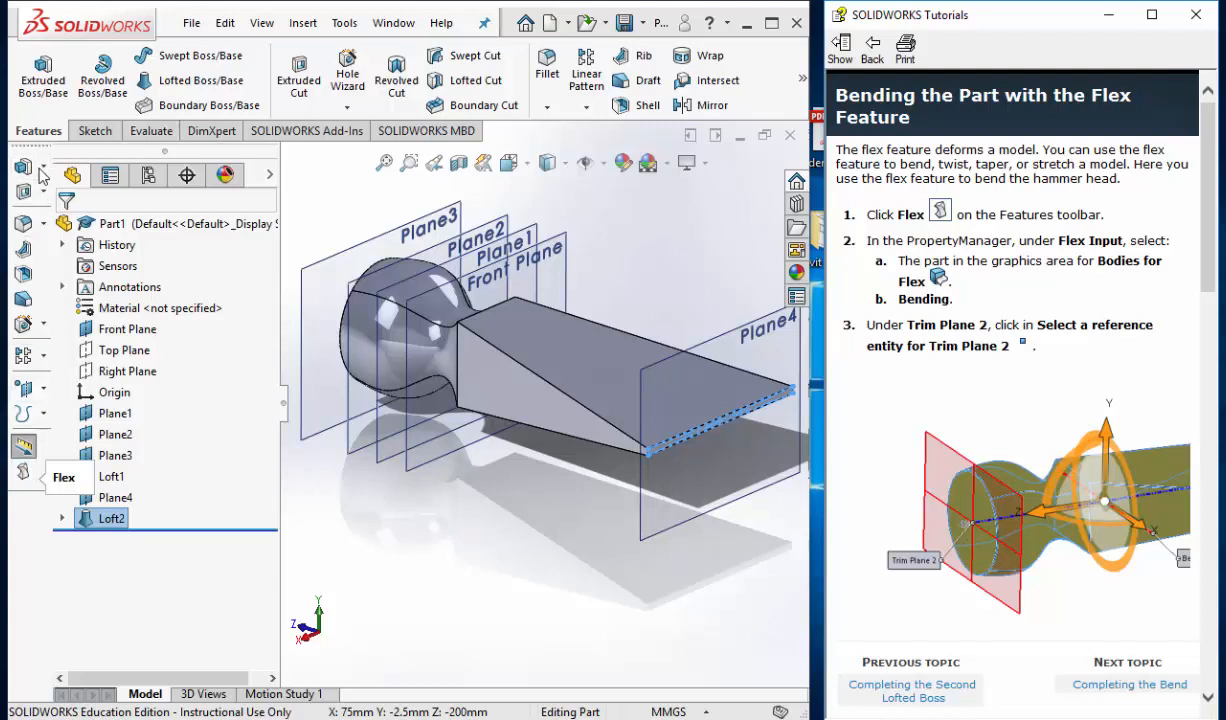
{"action": "left_click", "coordinate": [23, 472]}
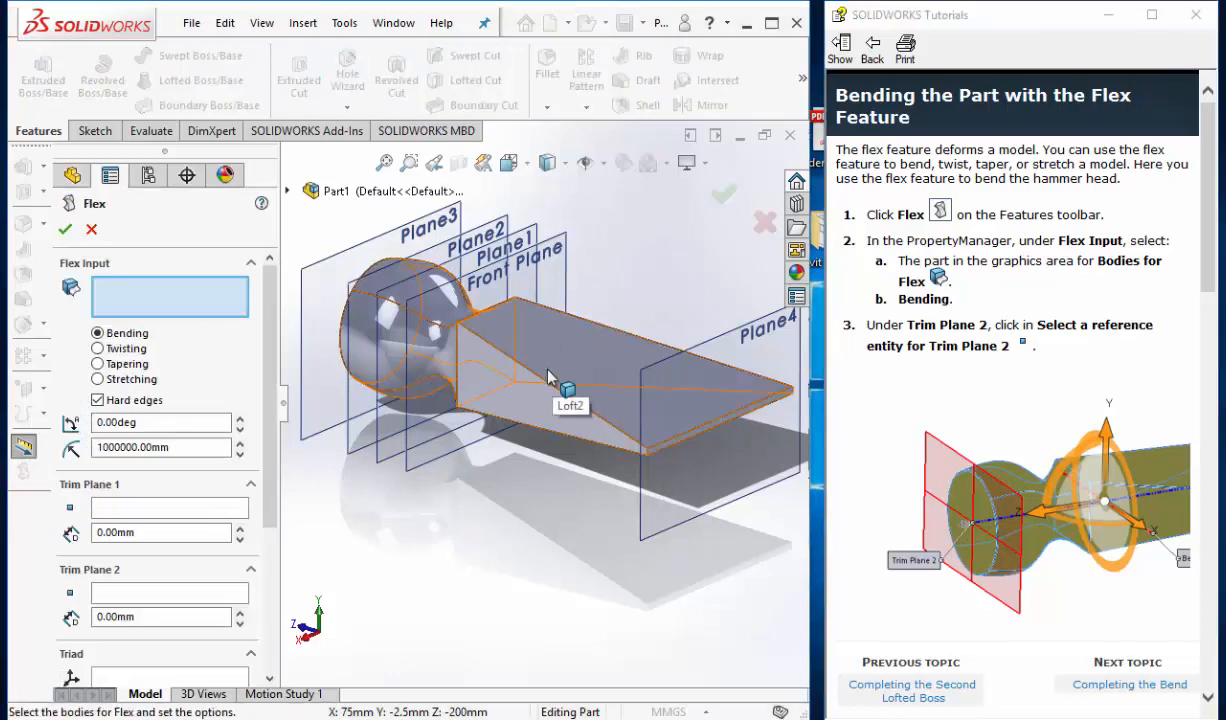
{"action": "left_click", "coordinate": [548, 377]}
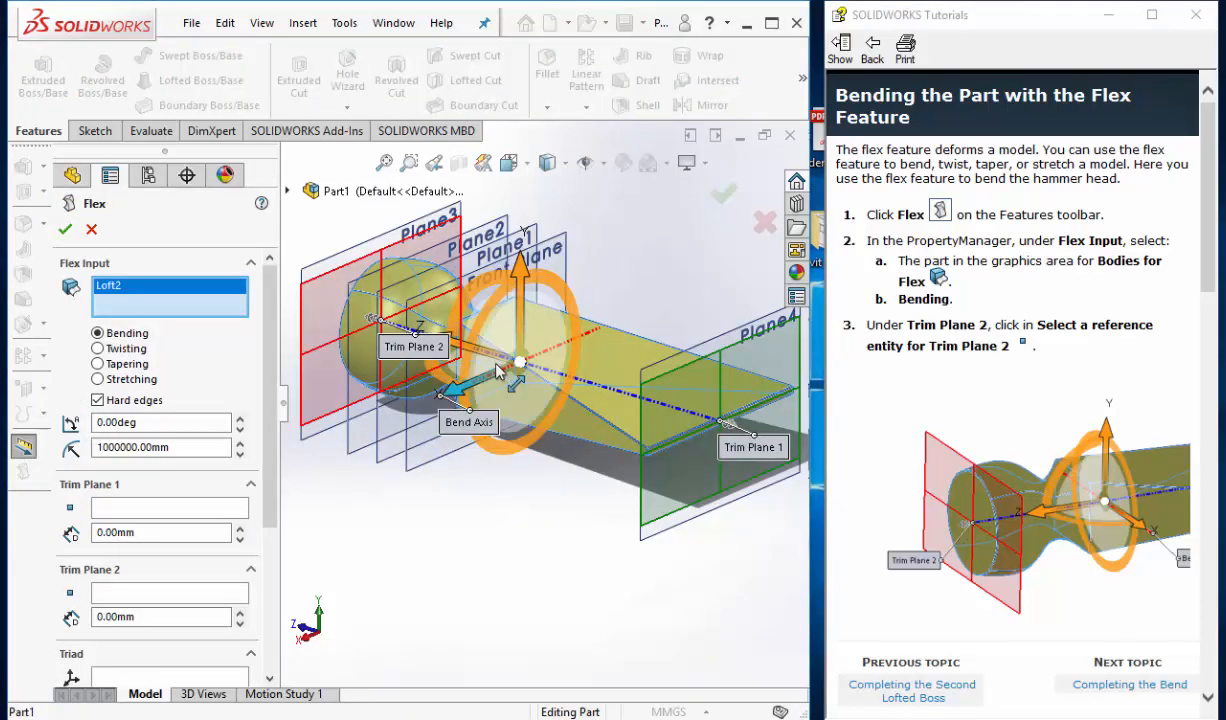
{"action": "middle_click_drag", "start_coordinate": [497, 371], "coordinate": [508, 407]}
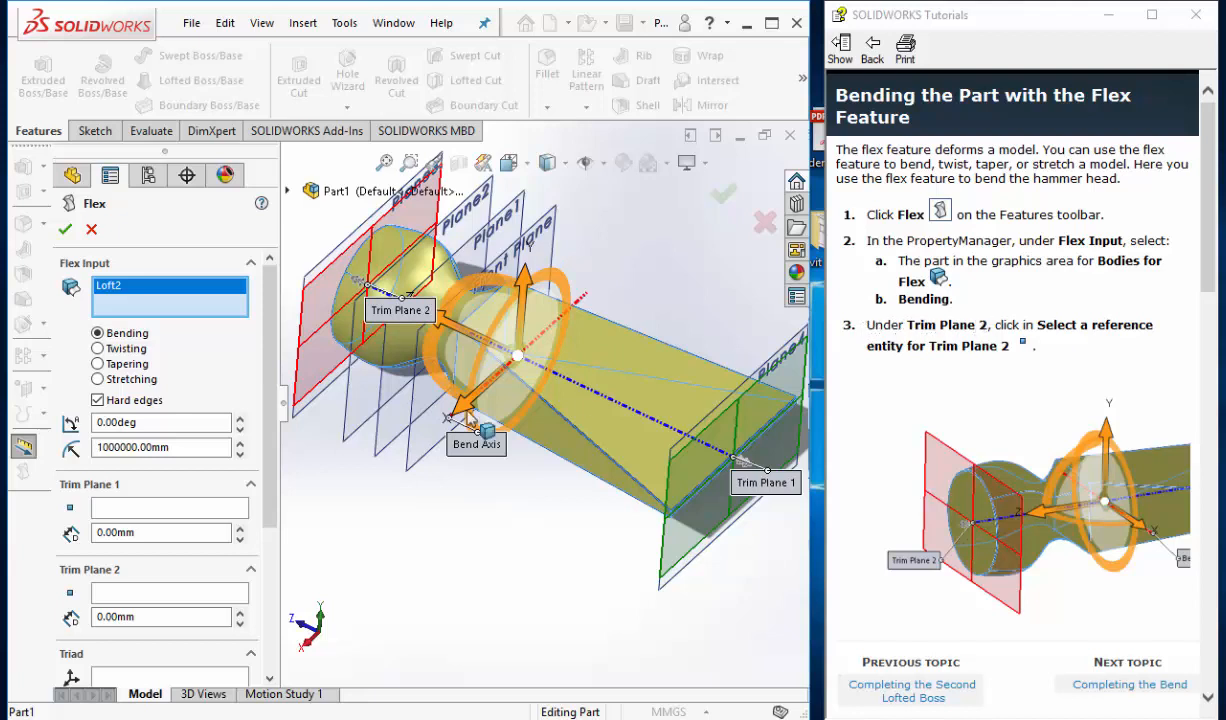
- In isometric view, set the Trim Plane 2 reference to the upper vertex where the neck meets the square face, as the tutorial shows
{"action": "left_click", "coordinate": [124, 595]}
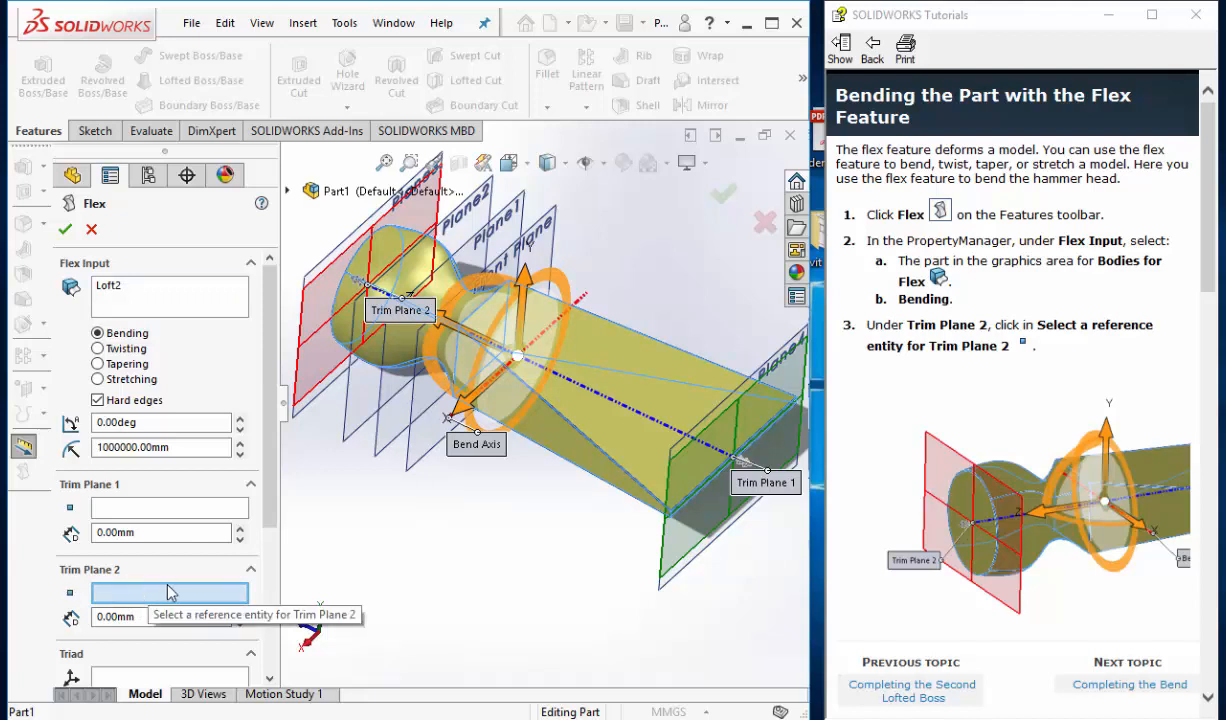
{"action": "key", "text": "f"}
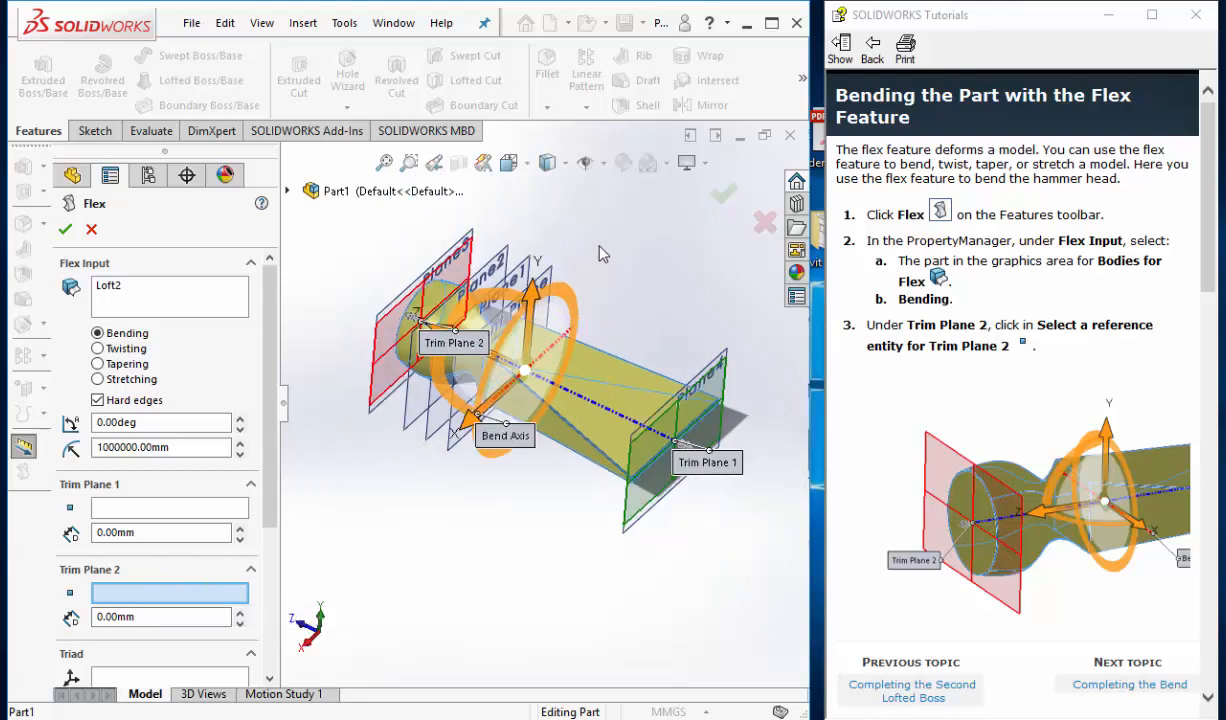
{"action": "left_click", "coordinate": [510, 166]}
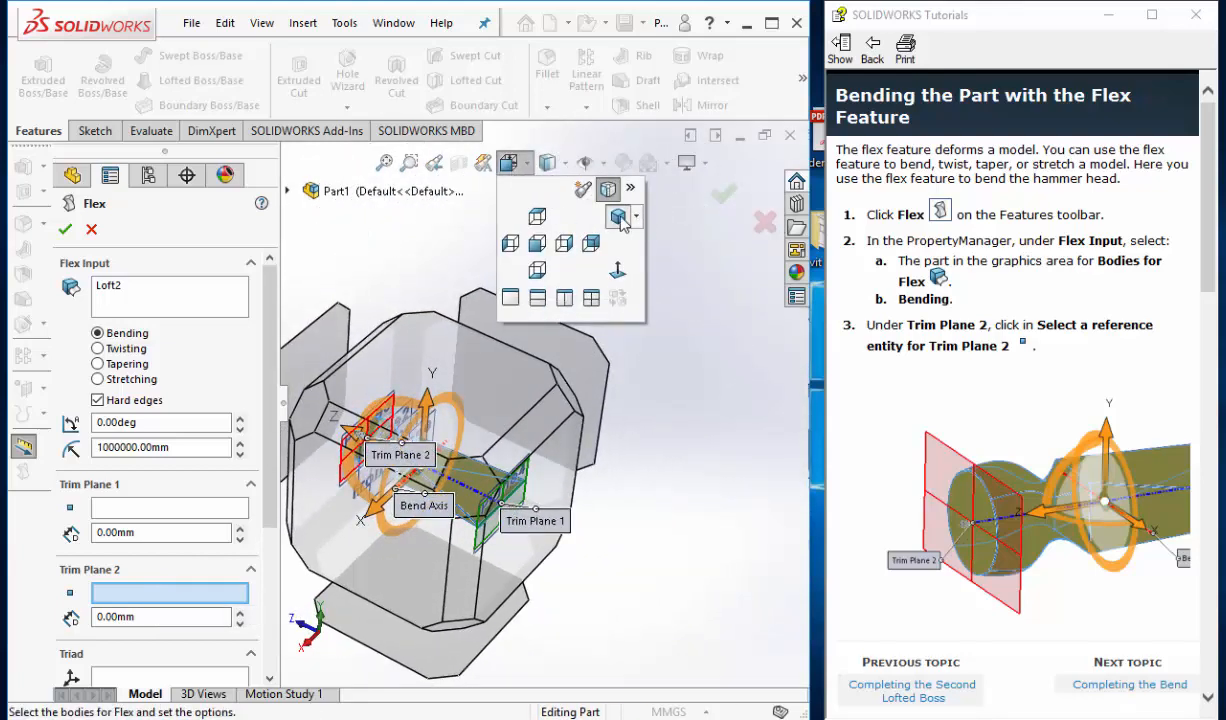
{"action": "left_click", "coordinate": [618, 218]}
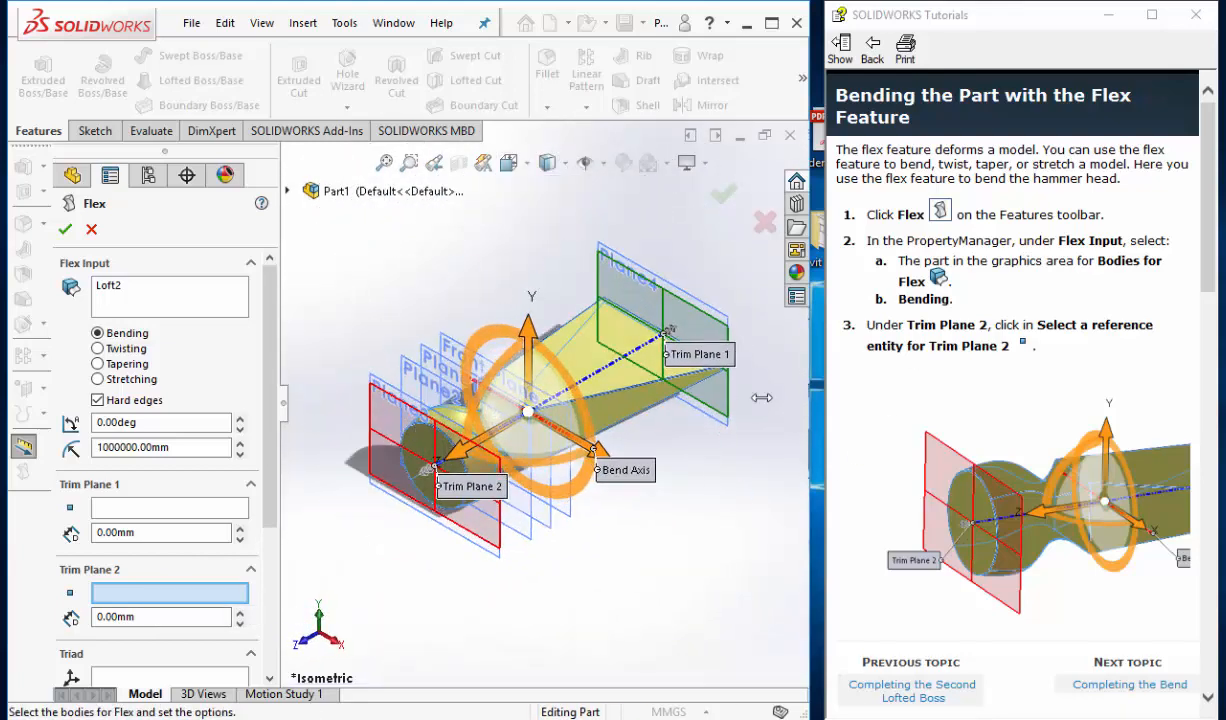
{"action": "scroll", "coordinate": [1010, 517], "scroll_direction": "down", "scroll_amount": 5}
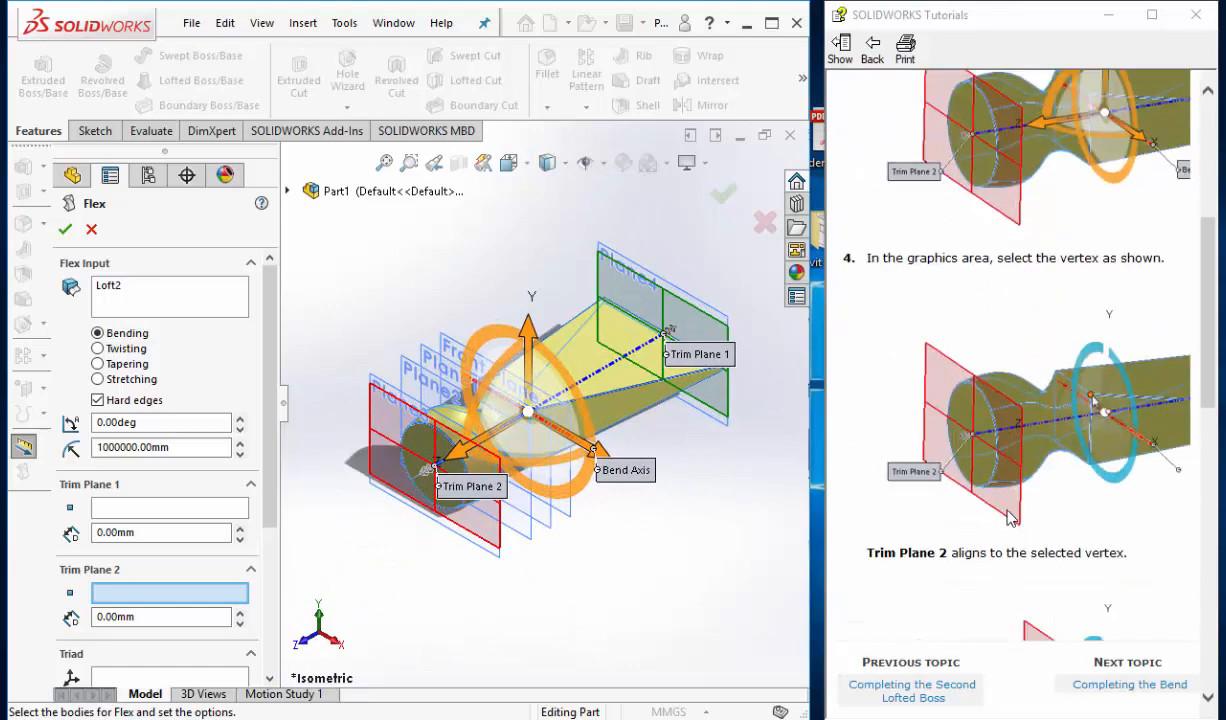
{"action": "scroll", "coordinate": [1010, 517], "scroll_direction": "down", "scroll_amount": 3}
{"action": "scroll", "coordinate": [1021, 468], "scroll_direction": "up", "scroll_amount": 1}
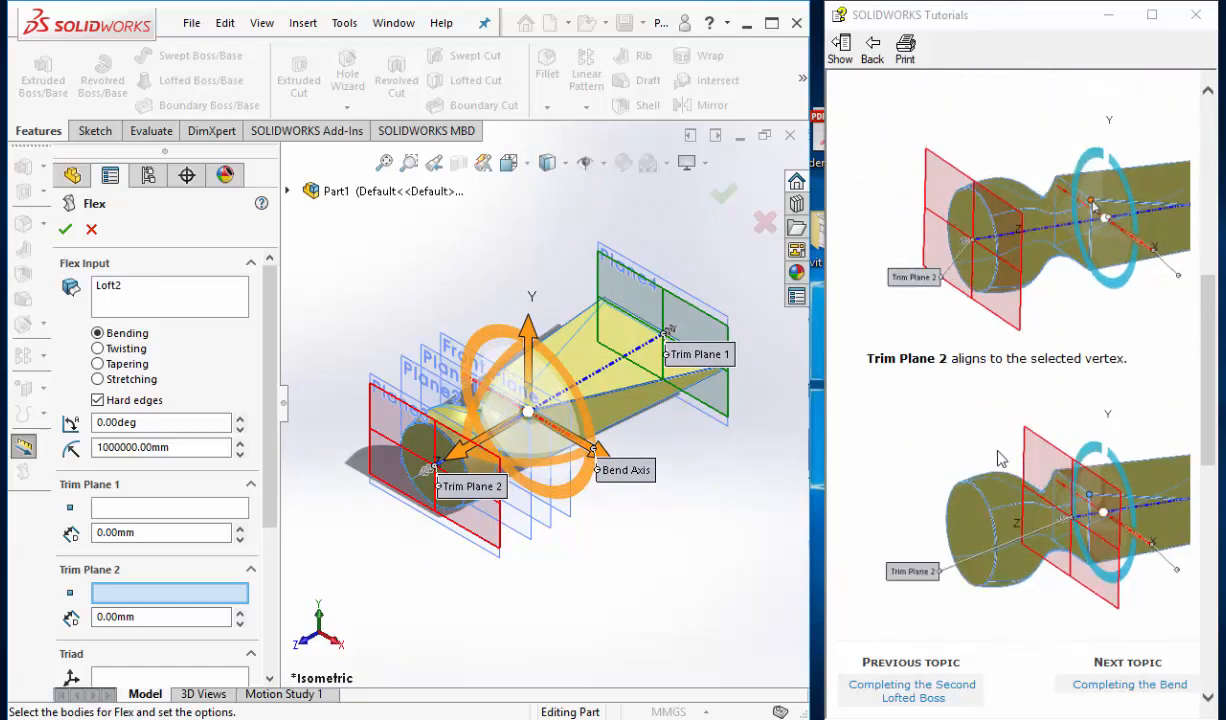
{"action": "scroll", "coordinate": [1001, 458], "scroll_direction": "down", "scroll_amount": 1}
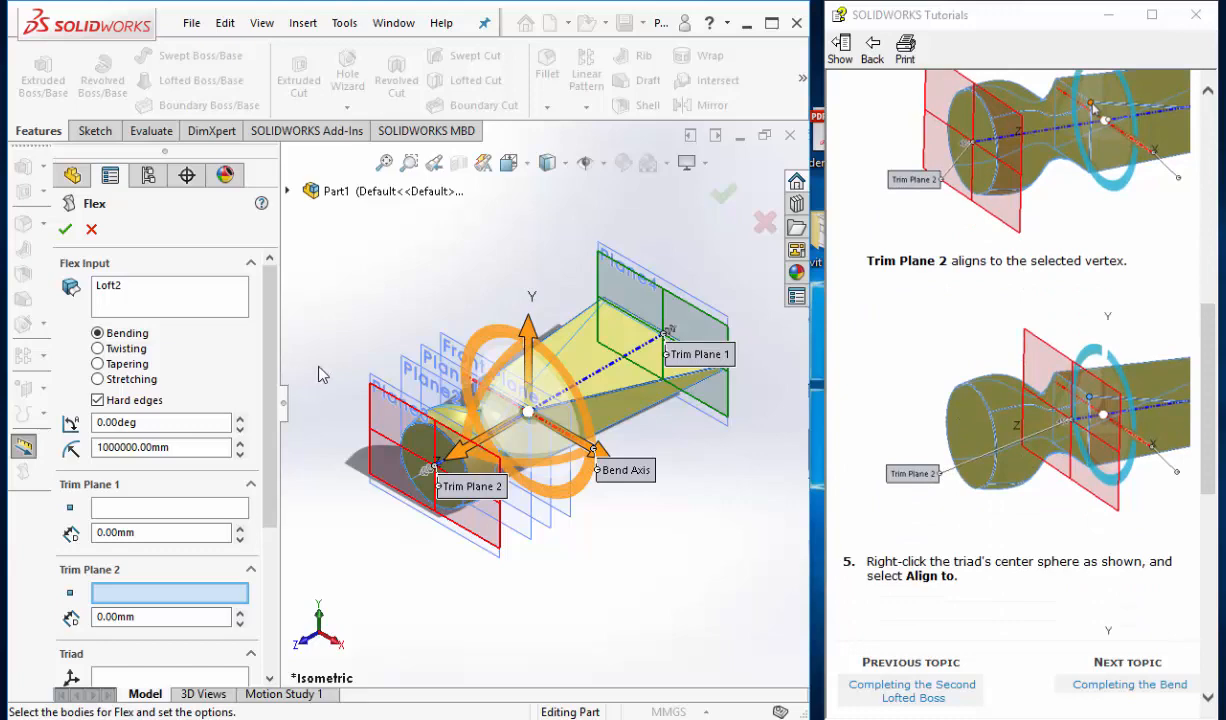
{"action": "scroll", "coordinate": [440, 465], "scroll_direction": "down", "scroll_amount": 5}
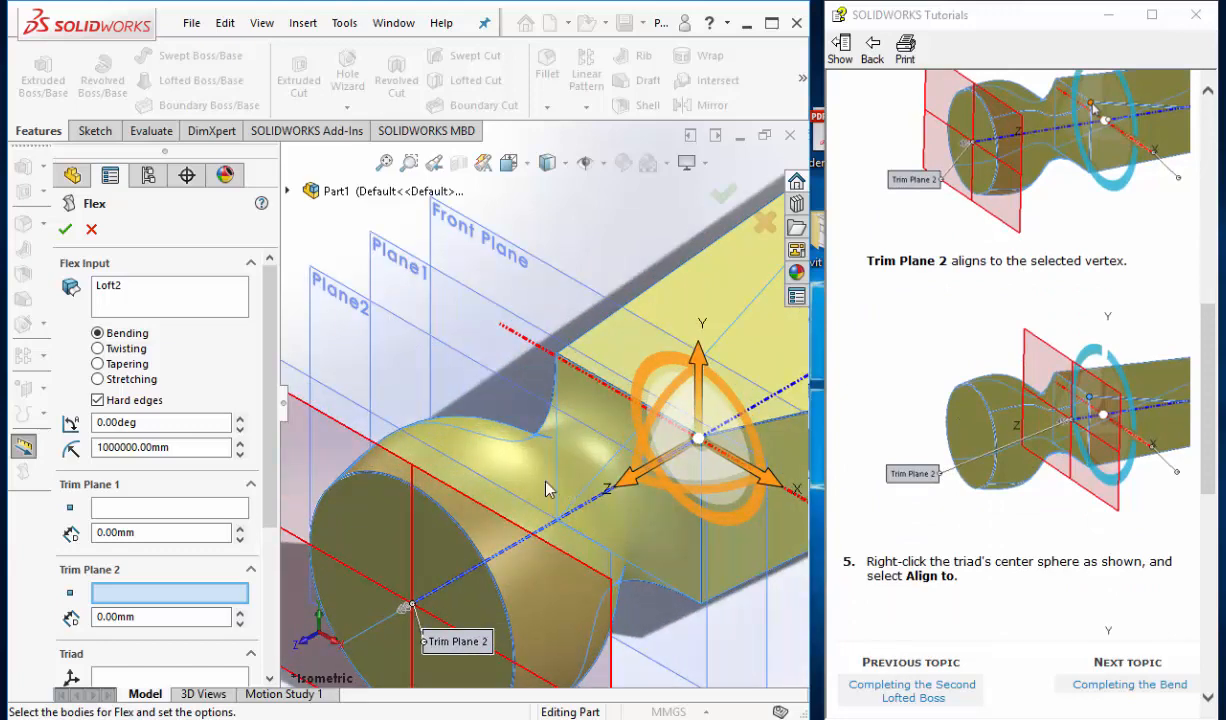
{"action": "scroll", "coordinate": [452, 517], "scroll_direction": "down", "scroll_amount": 2}
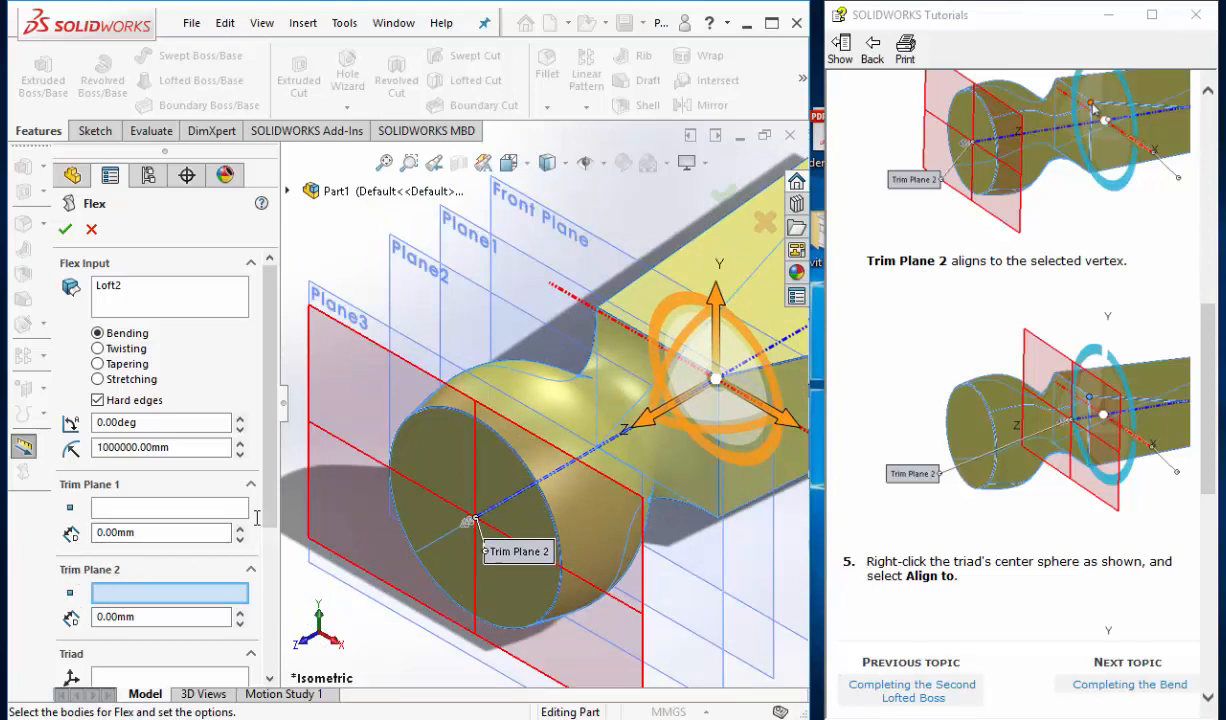
{"action": "left_click", "coordinate": [598, 311]}
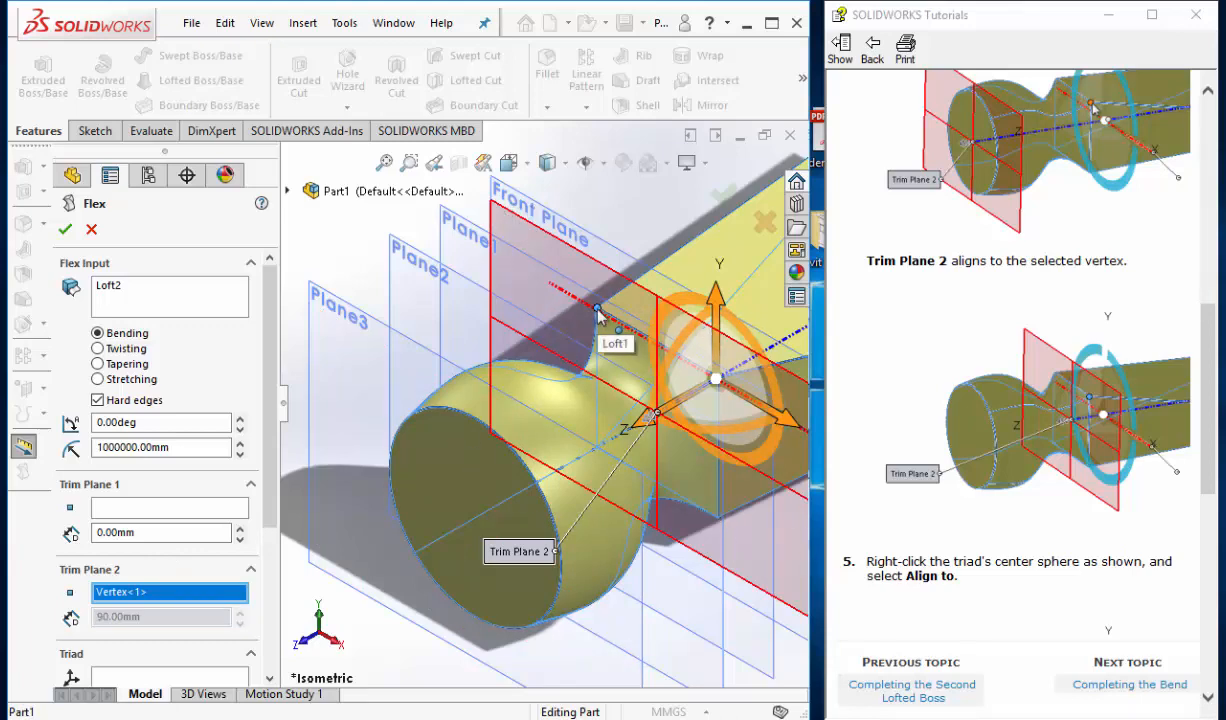
- Following the tutorial, use Align to on the triad's center sphere with the Right Plane to make the trim plane axis parallel to it
{"action": "scroll", "coordinate": [598, 314], "scroll_direction": "up", "scroll_amount": 5}
{"action": "scroll", "coordinate": [598, 316], "scroll_direction": "up", "scroll_amount": 2}
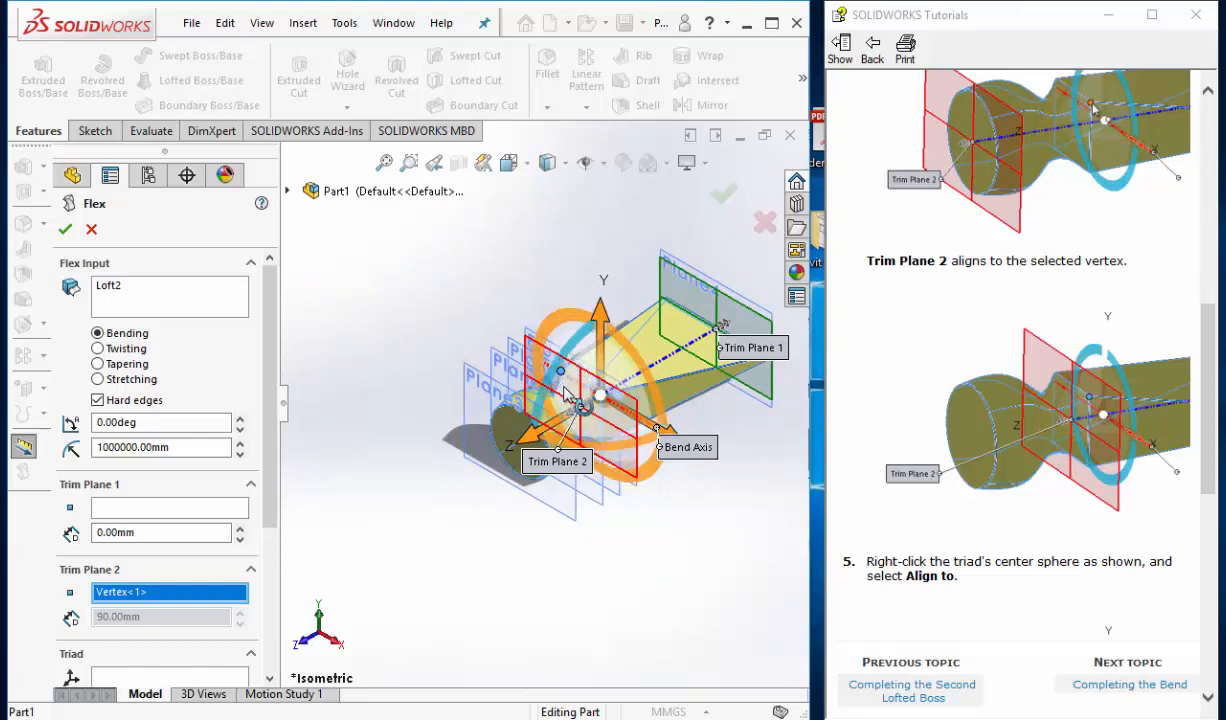
{"action": "scroll", "coordinate": [550, 380], "scroll_direction": "down", "scroll_amount": 6}
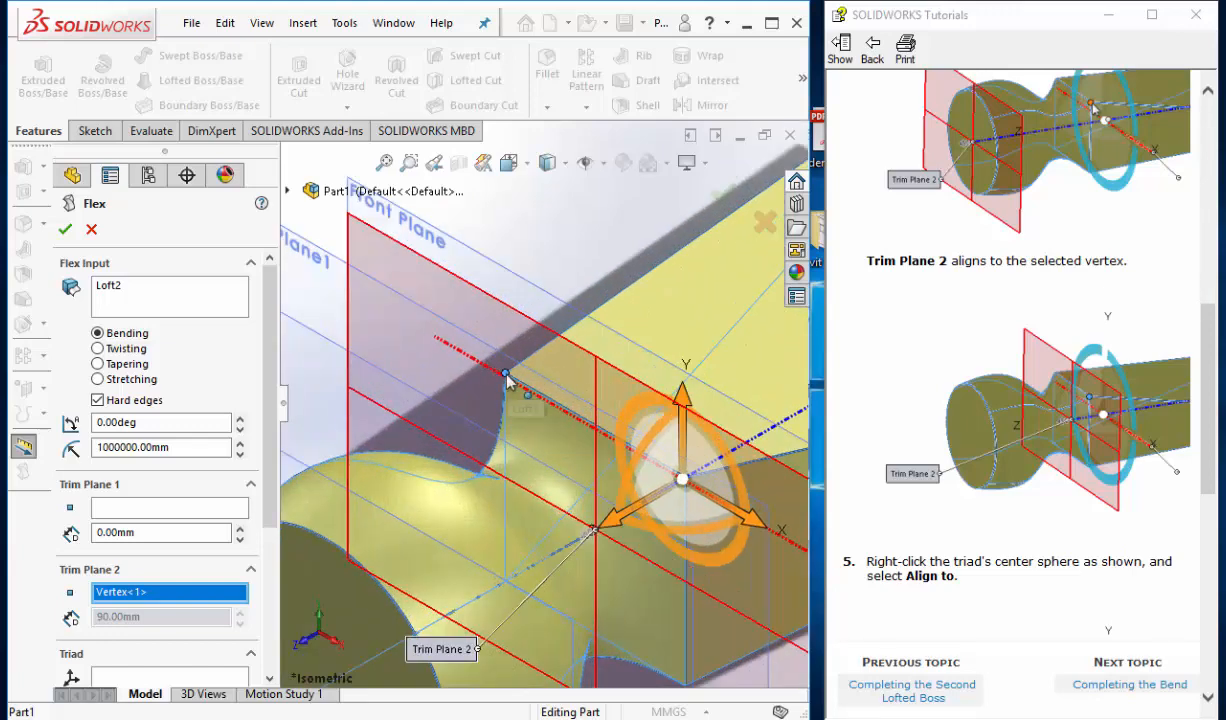
{"action": "scroll", "coordinate": [494, 386], "scroll_direction": "up", "scroll_amount": 4}
{"action": "scroll", "coordinate": [527, 398], "scroll_direction": "up", "scroll_amount": 2}
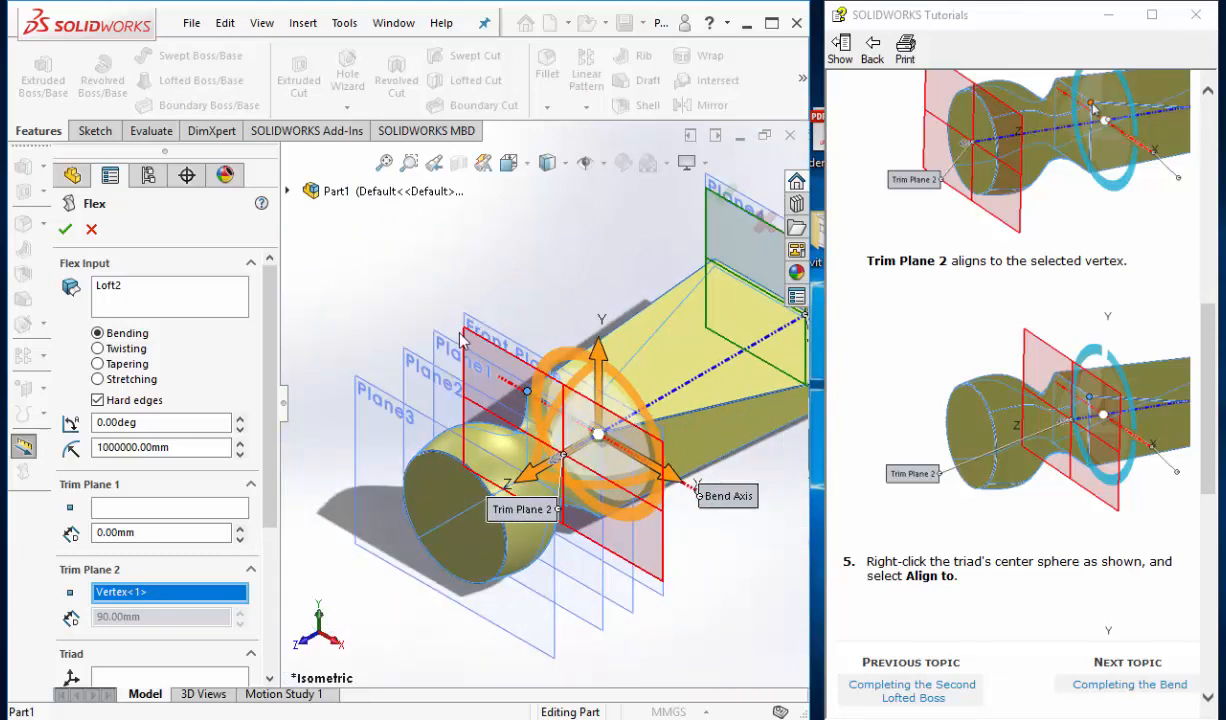
{"action": "scroll", "coordinate": [527, 398], "scroll_direction": "down", "scroll_amount": 2}
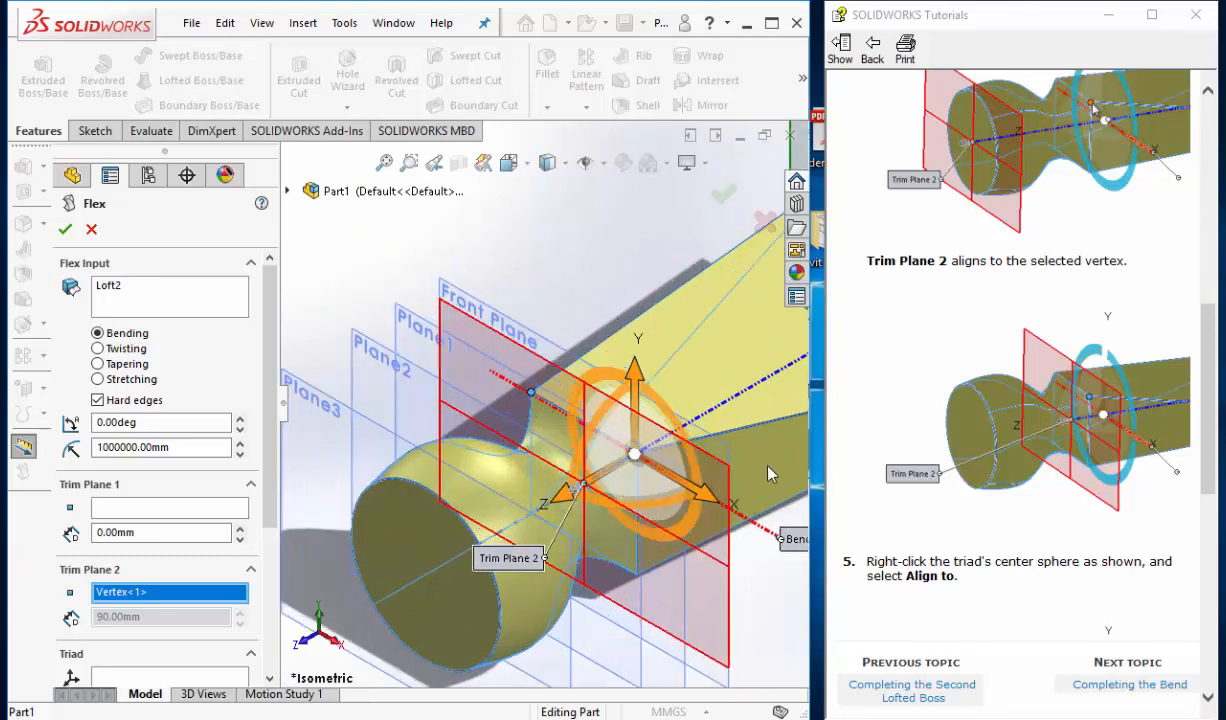
{"action": "scroll", "coordinate": [938, 511], "scroll_direction": "down", "scroll_amount": 1}
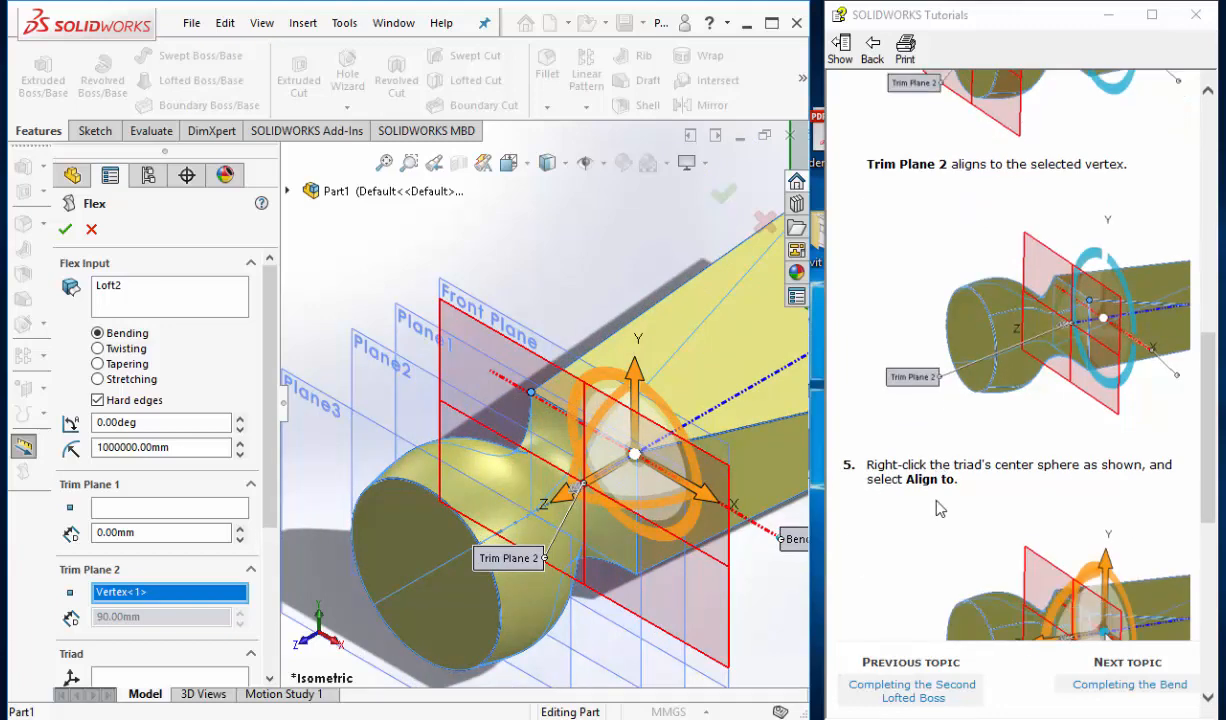
{"action": "right_click", "coordinate": [636, 460]}
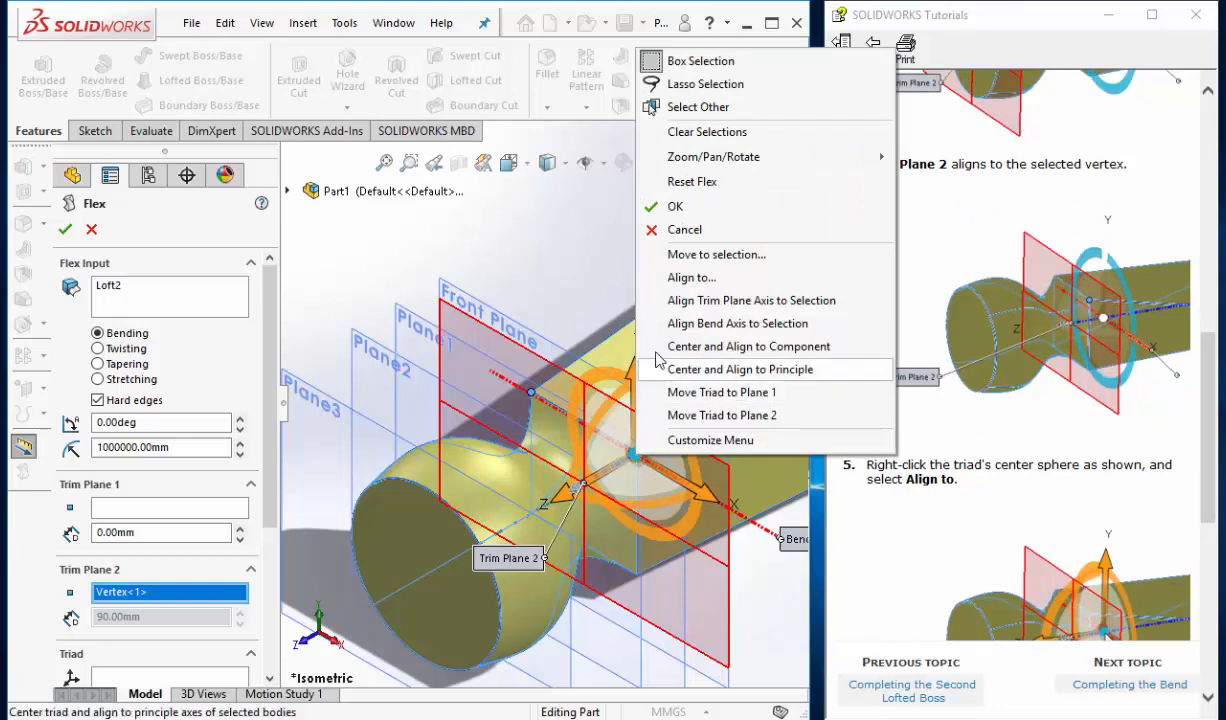
{"action": "left_click", "coordinate": [713, 279]}
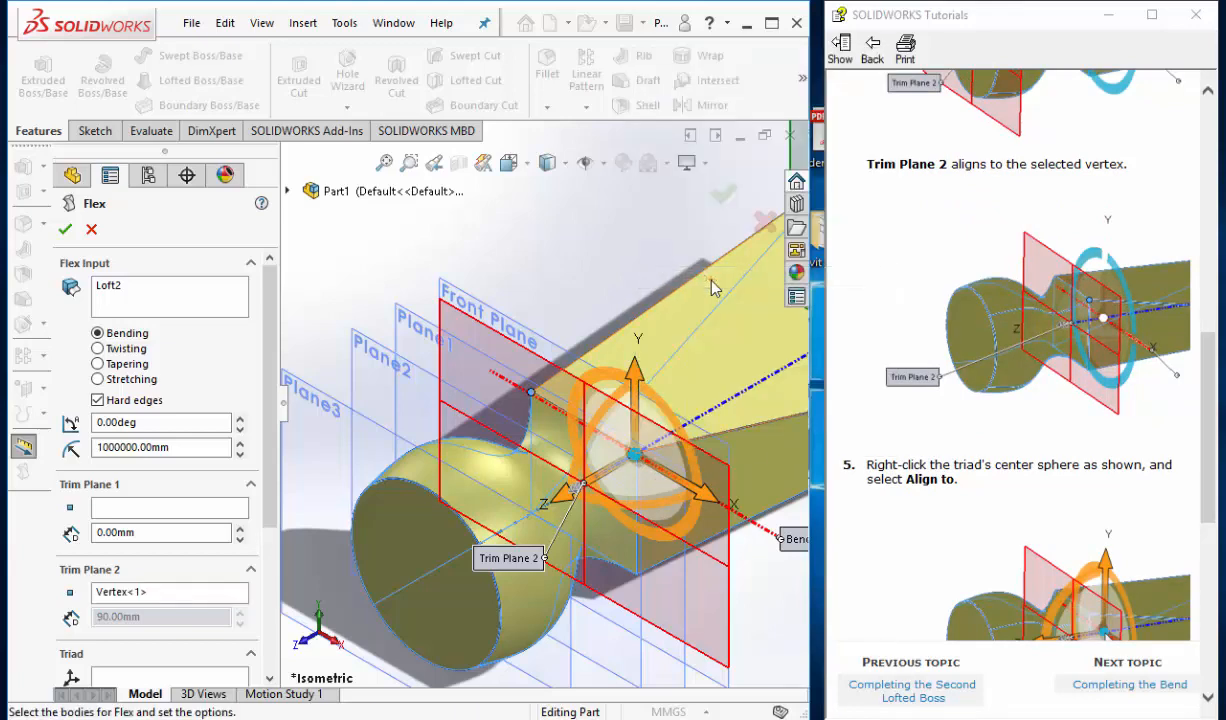
{"action": "scroll", "coordinate": [540, 490], "scroll_direction": "up", "scroll_amount": 2}
{"action": "scroll", "coordinate": [923, 479], "scroll_direction": "down", "scroll_amount": 1}
{"action": "scroll", "coordinate": [923, 479], "scroll_direction": "down", "scroll_amount": 5}
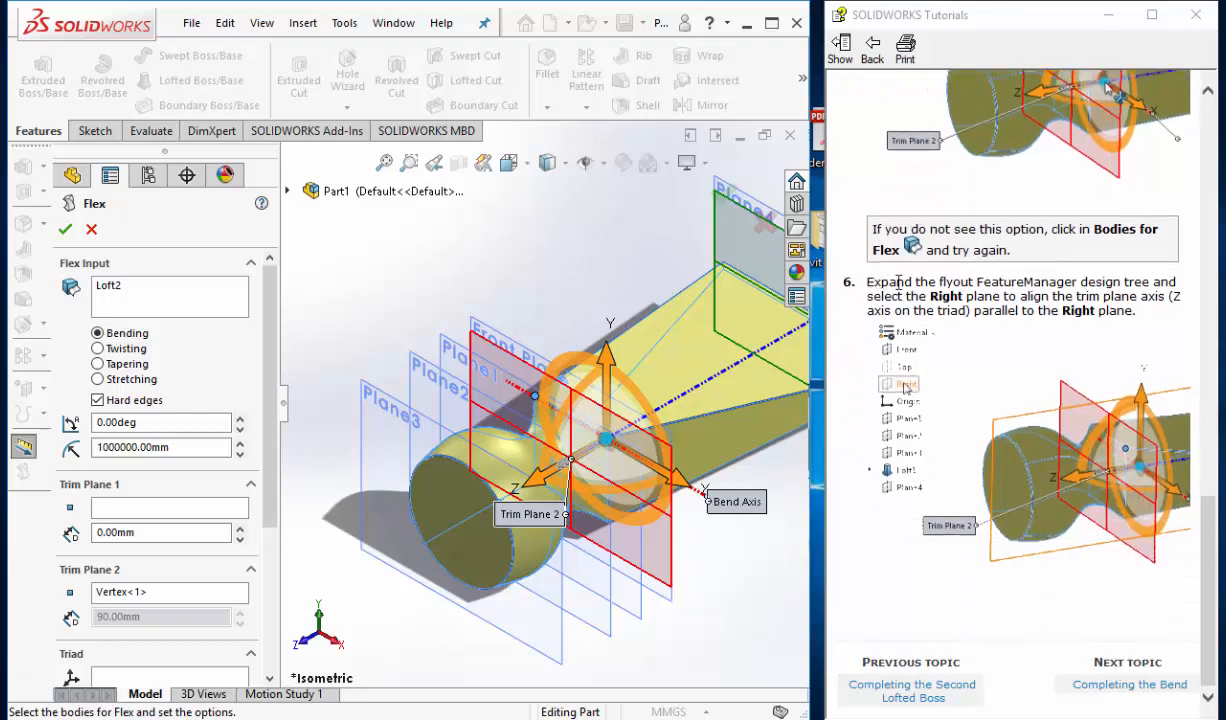
{"action": "left_click", "coordinate": [288, 192]}
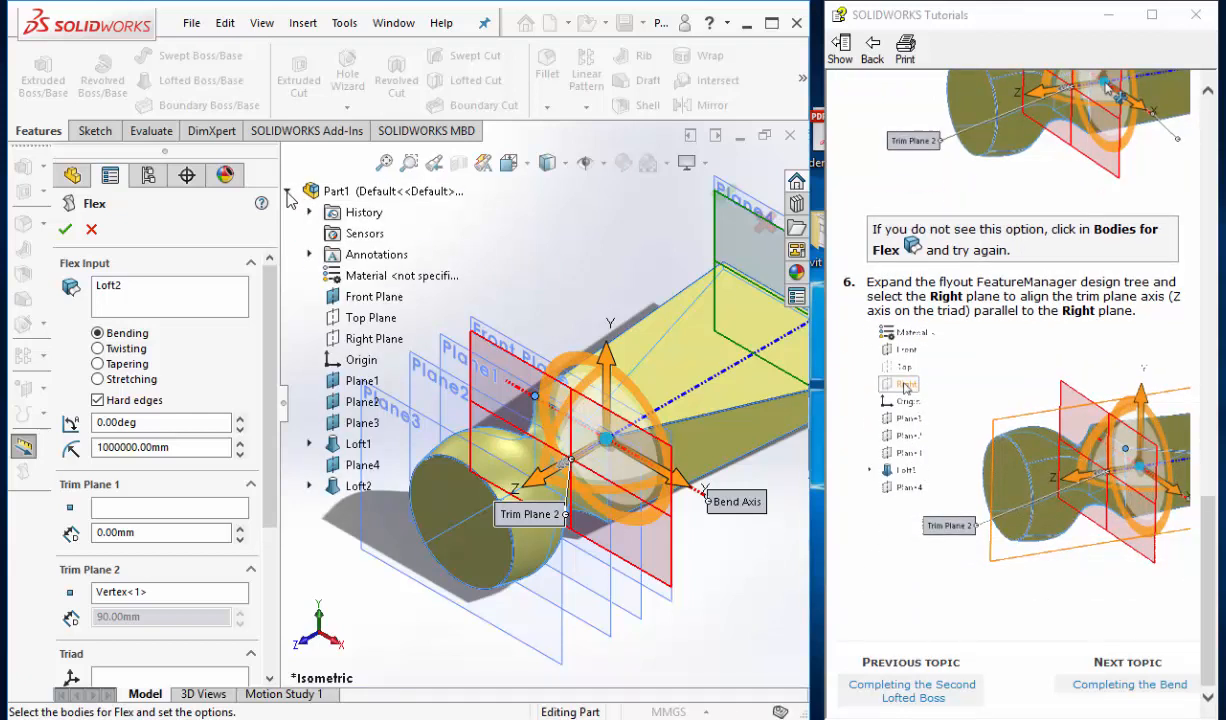
{"action": "left_click", "coordinate": [350, 340]}
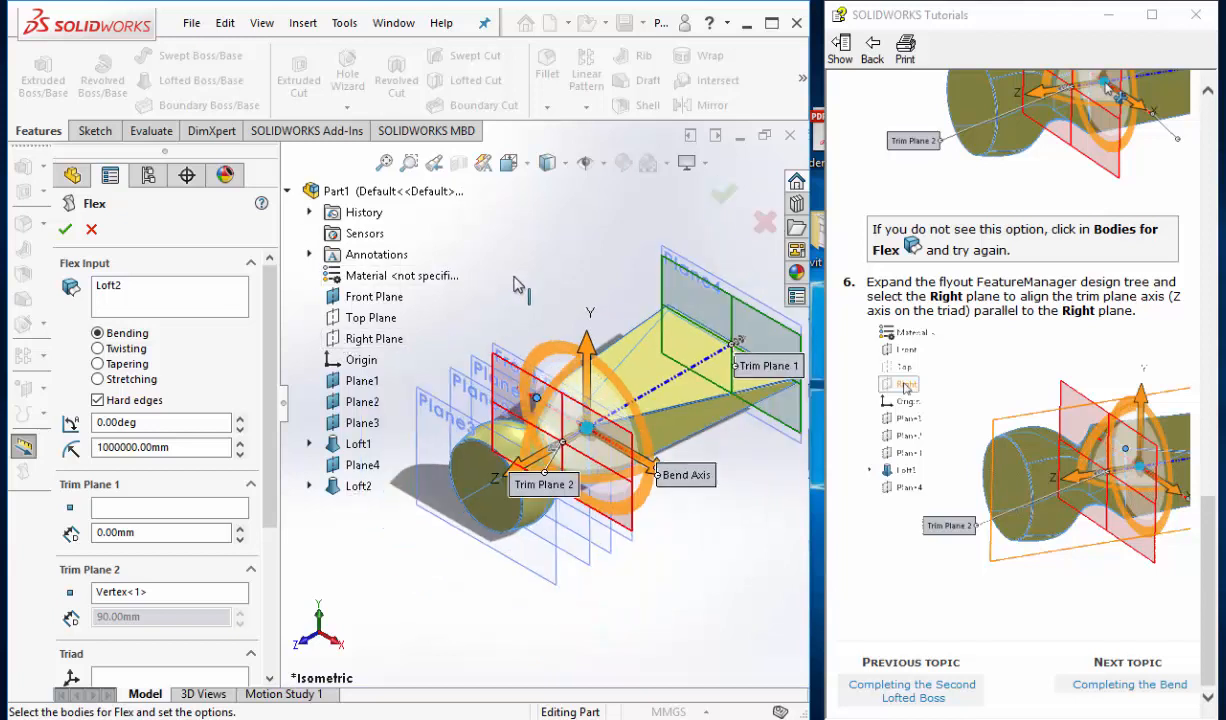
{"action": "left_click", "coordinate": [367, 341]}
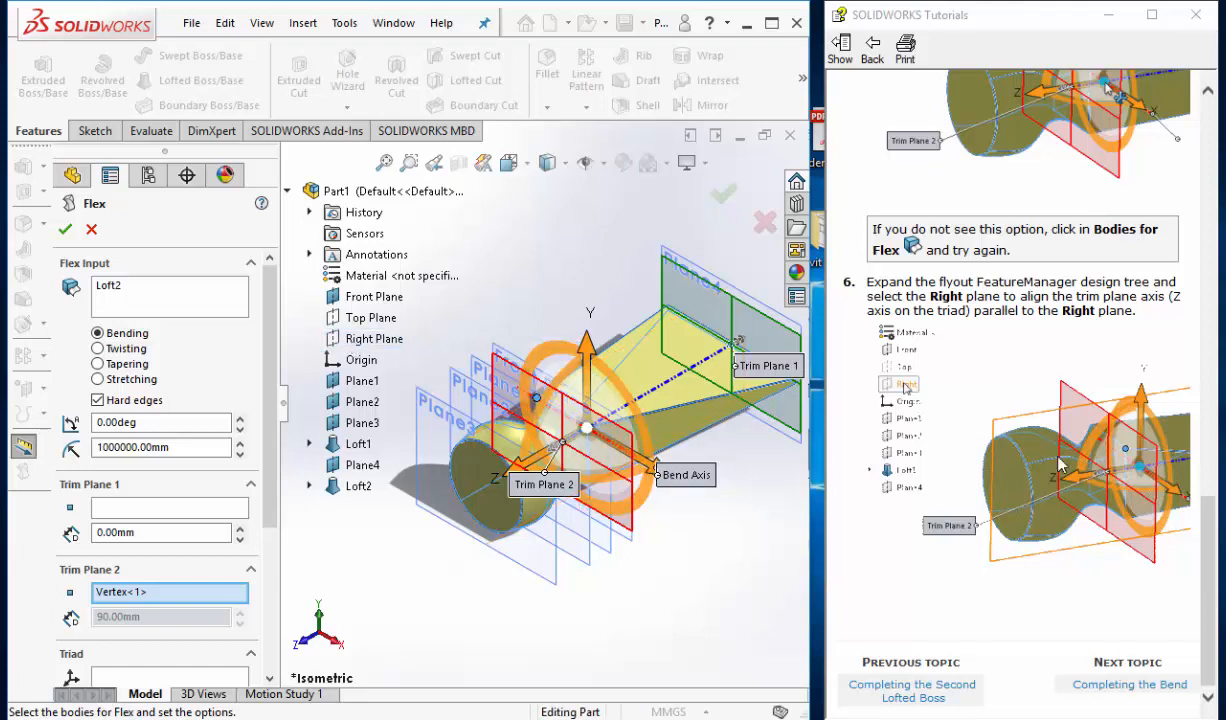
- Go to the Completing the Bend tutorial topic and move the flex triad to Plane 2
{"action": "left_click", "coordinate": [1129, 684]}
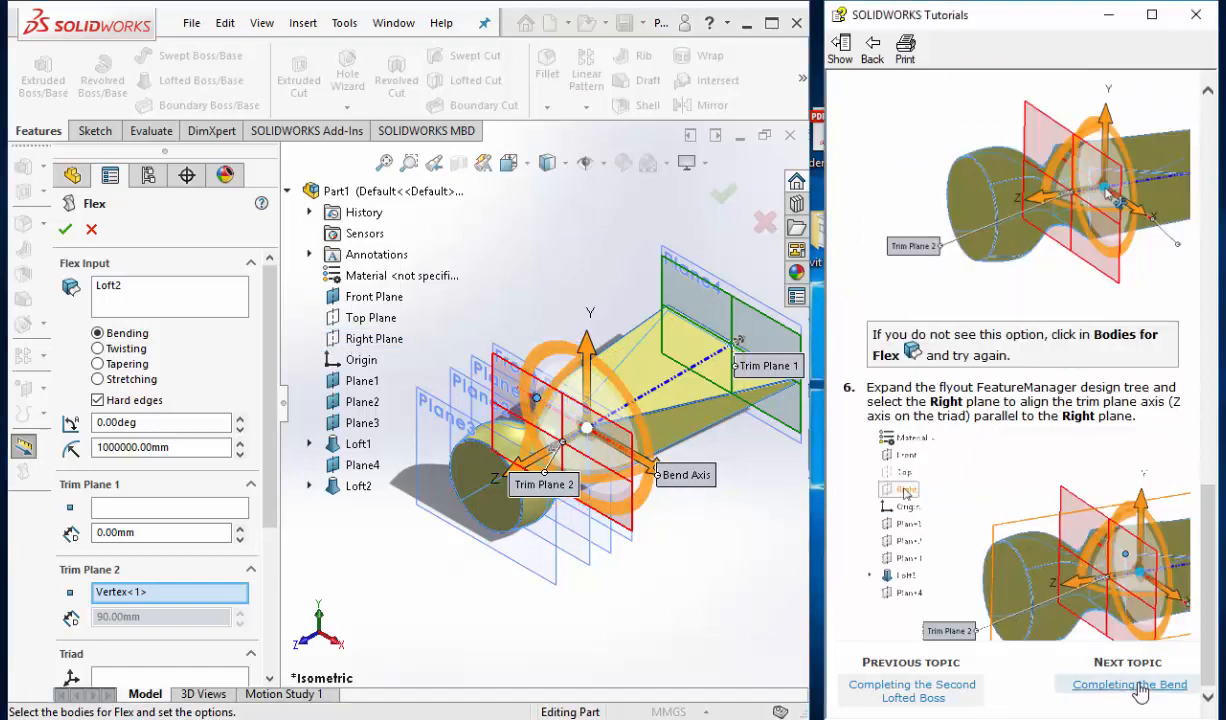
{"action": "scroll", "coordinate": [592, 428], "scroll_direction": "down", "scroll_amount": 3}
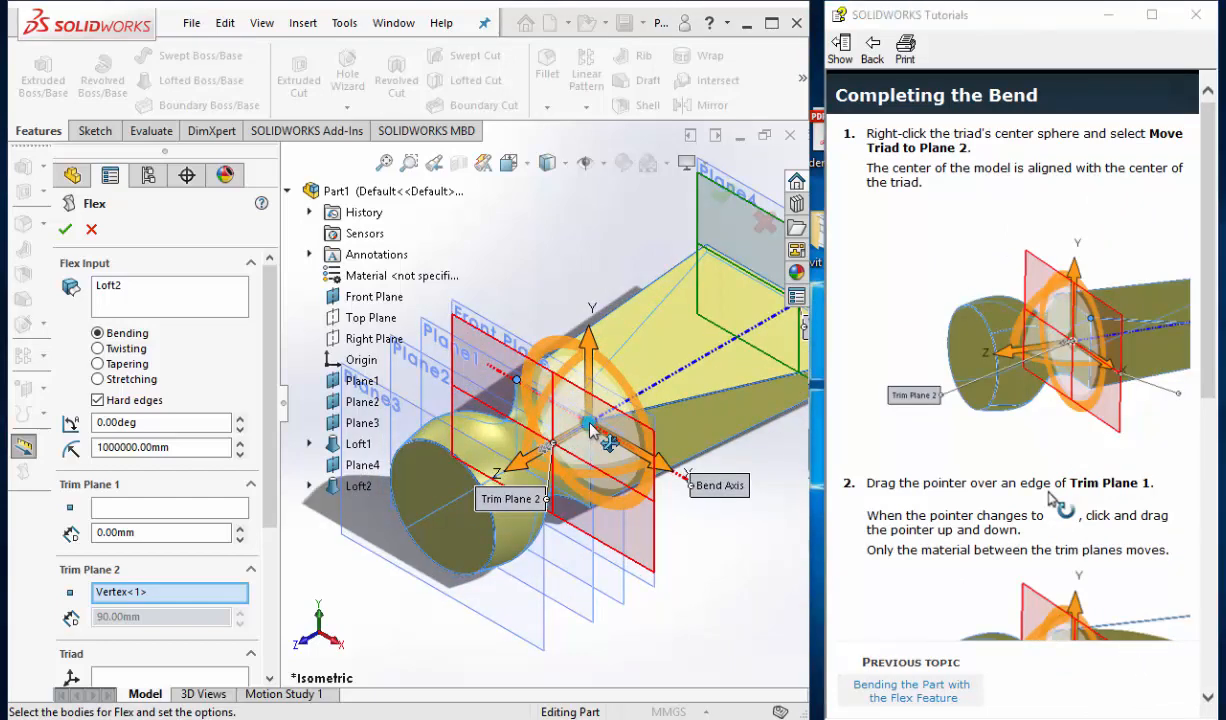
{"action": "right_click", "coordinate": [592, 428]}
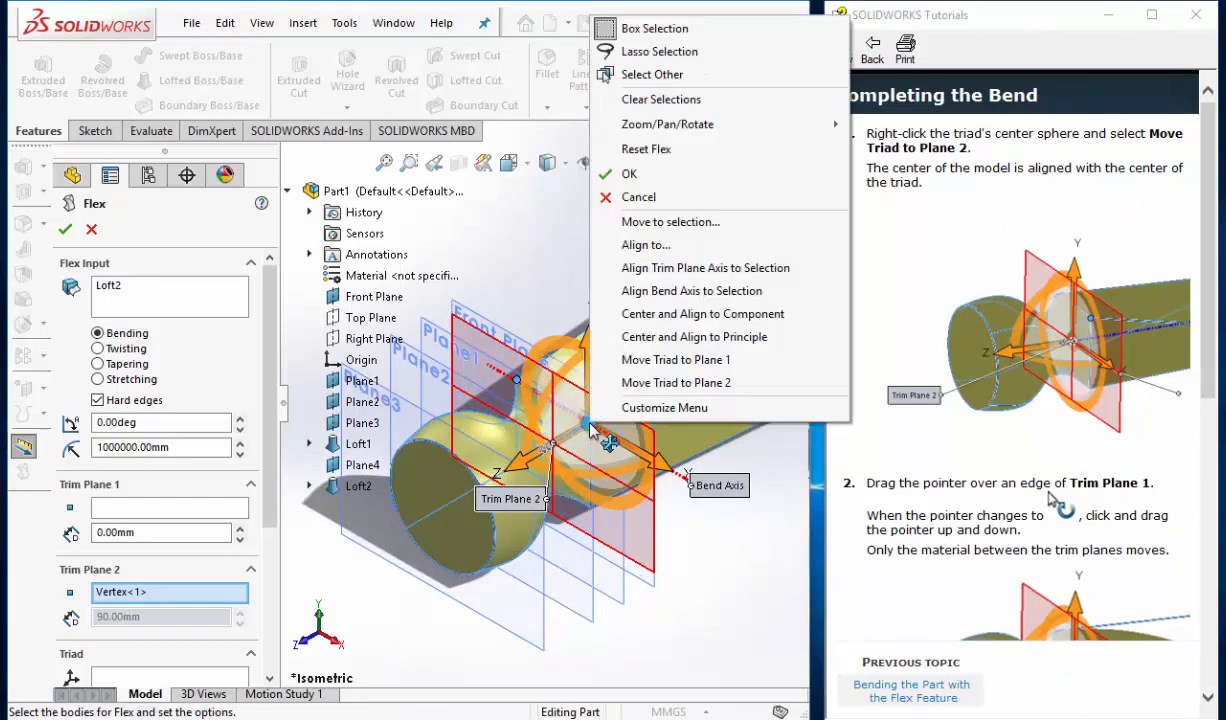
{"action": "left_click", "coordinate": [712, 390]}
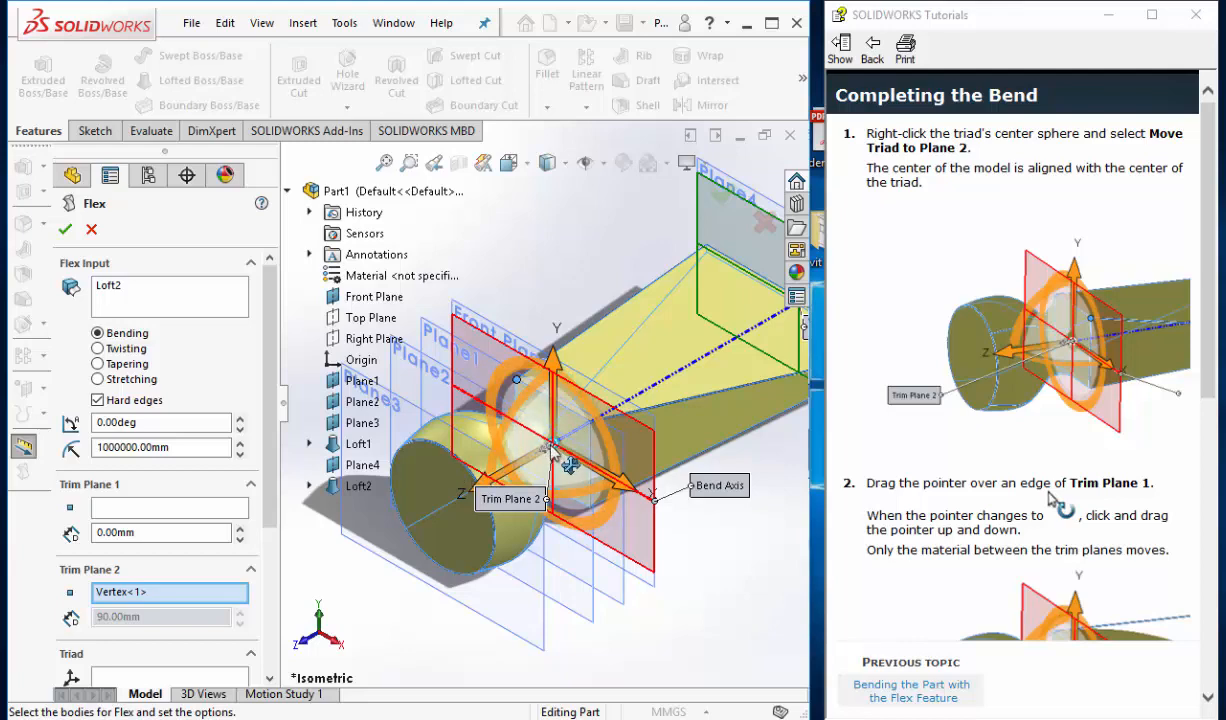
- Bend the claw end of the hammer head freehand, set the bend angle to 45 degrees, and accept the Flex feature
{"action": "scroll", "coordinate": [650, 440], "scroll_direction": "up", "scroll_amount": 2}
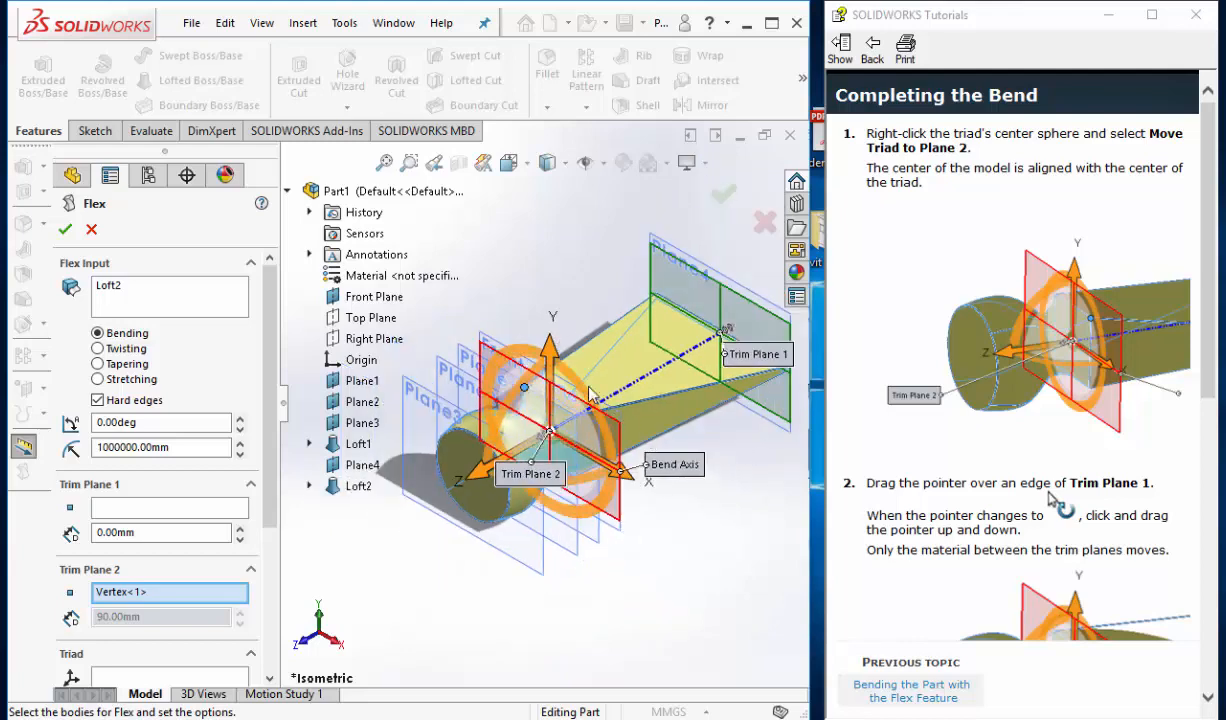
{"action": "scroll", "coordinate": [512, 415], "scroll_direction": "up", "scroll_amount": 1}
{"action": "scroll", "coordinate": [505, 408], "scroll_direction": "down", "scroll_amount": 1}
{"action": "scroll", "coordinate": [503, 399], "scroll_direction": "down", "scroll_amount": 2}
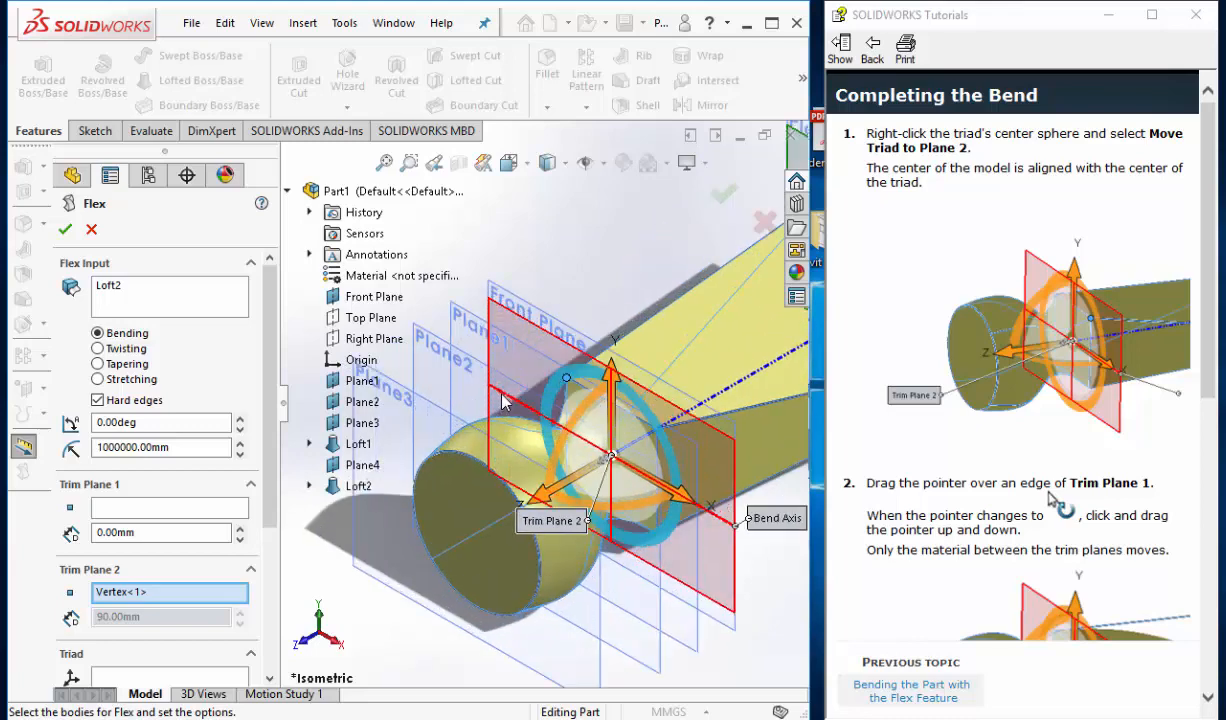
{"action": "scroll", "coordinate": [720, 443], "scroll_direction": "up", "scroll_amount": 1}
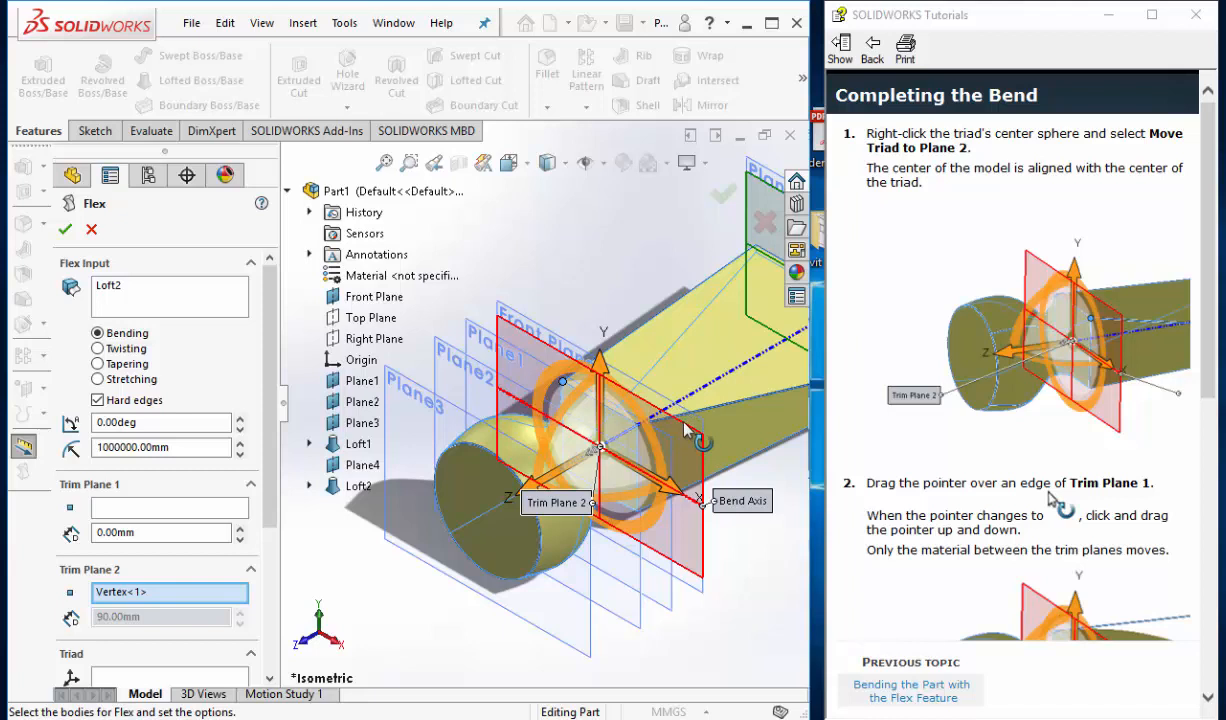
{"action": "left_click_drag", "start_coordinate": [689, 428], "coordinate": [74, 413]}
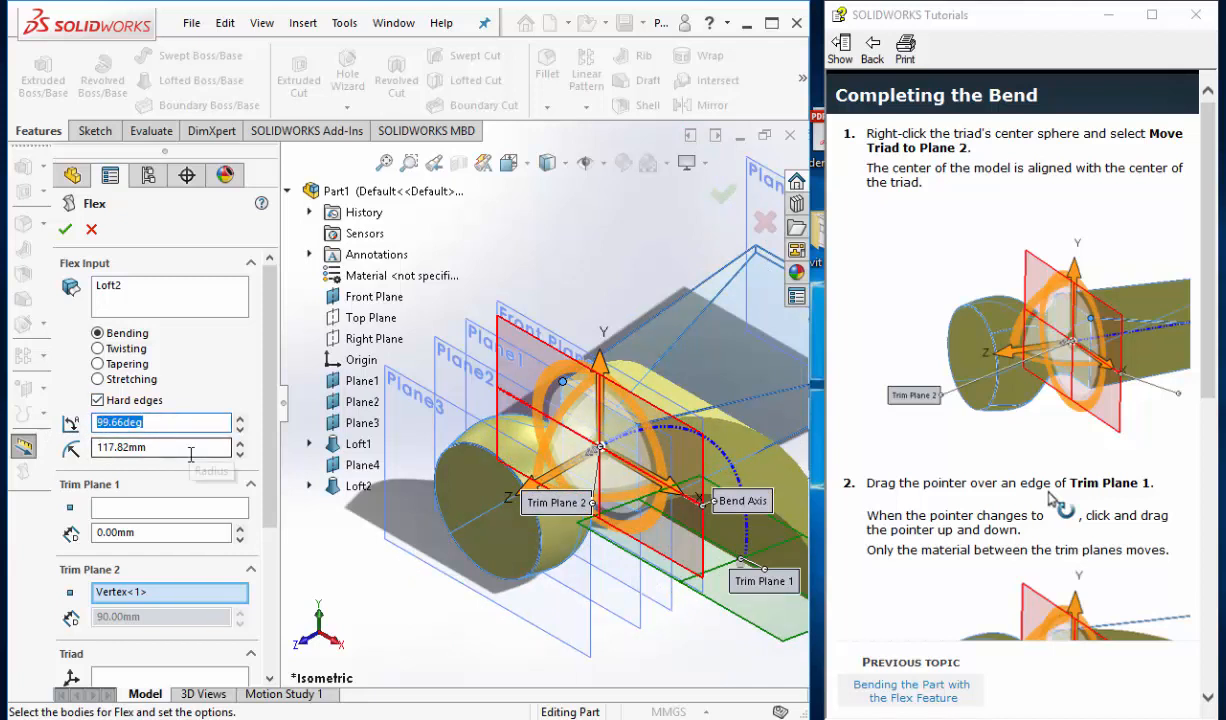
{"action": "type", "text": "45"}
{"action": "key", "text": "Return"}
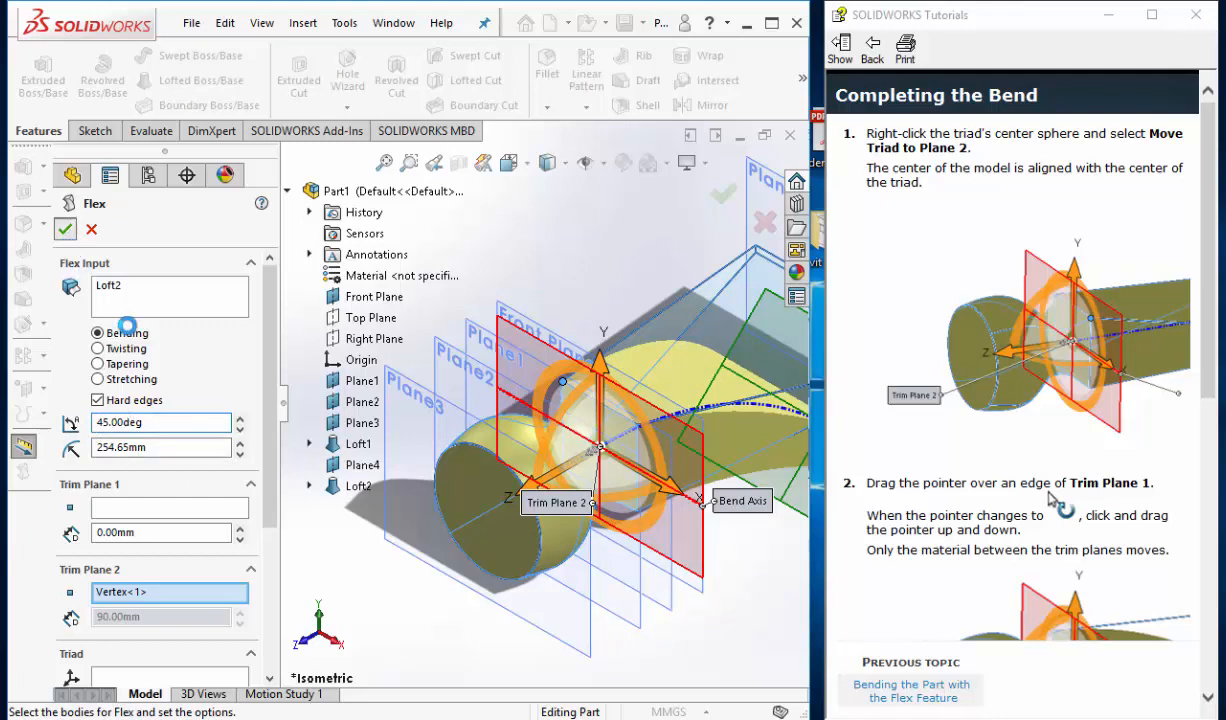
{"action": "scroll", "coordinate": [622, 288], "scroll_direction": "up", "scroll_amount": 4}
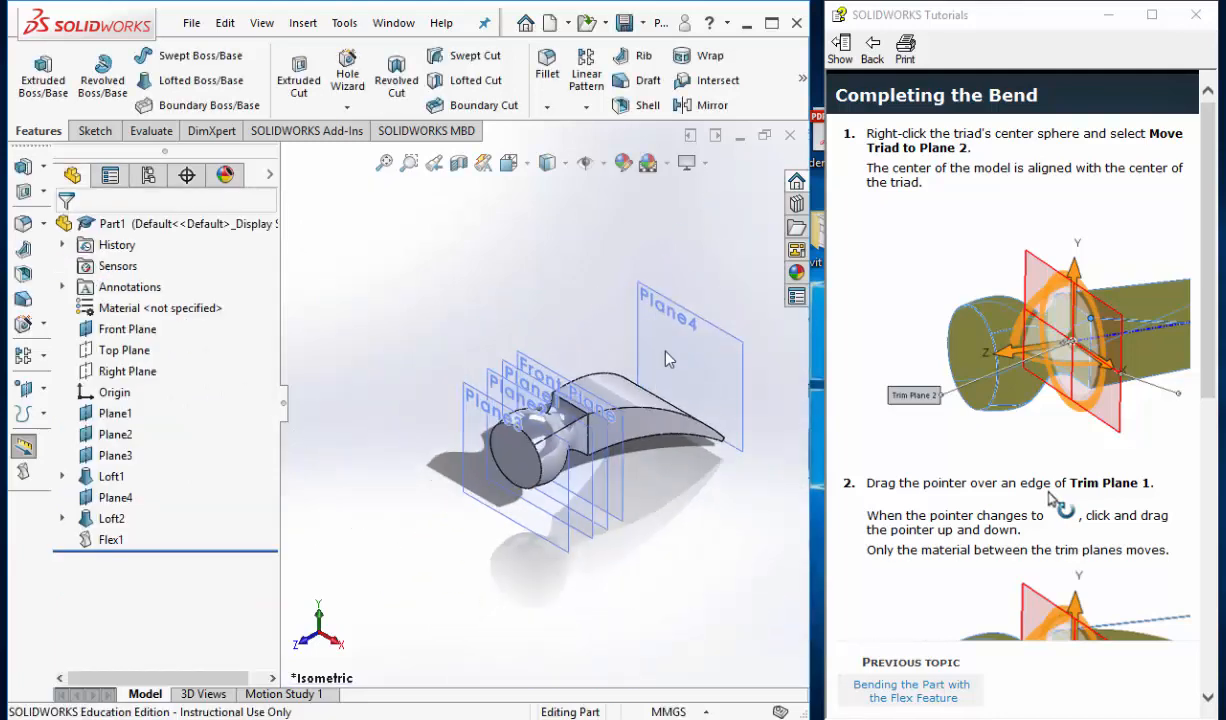
- Save the part as Hammer Head Example in the Lab 9-1 Loft Hammer folder
{"action": "scroll", "coordinate": [645, 480], "scroll_direction": "down", "scroll_amount": 3}
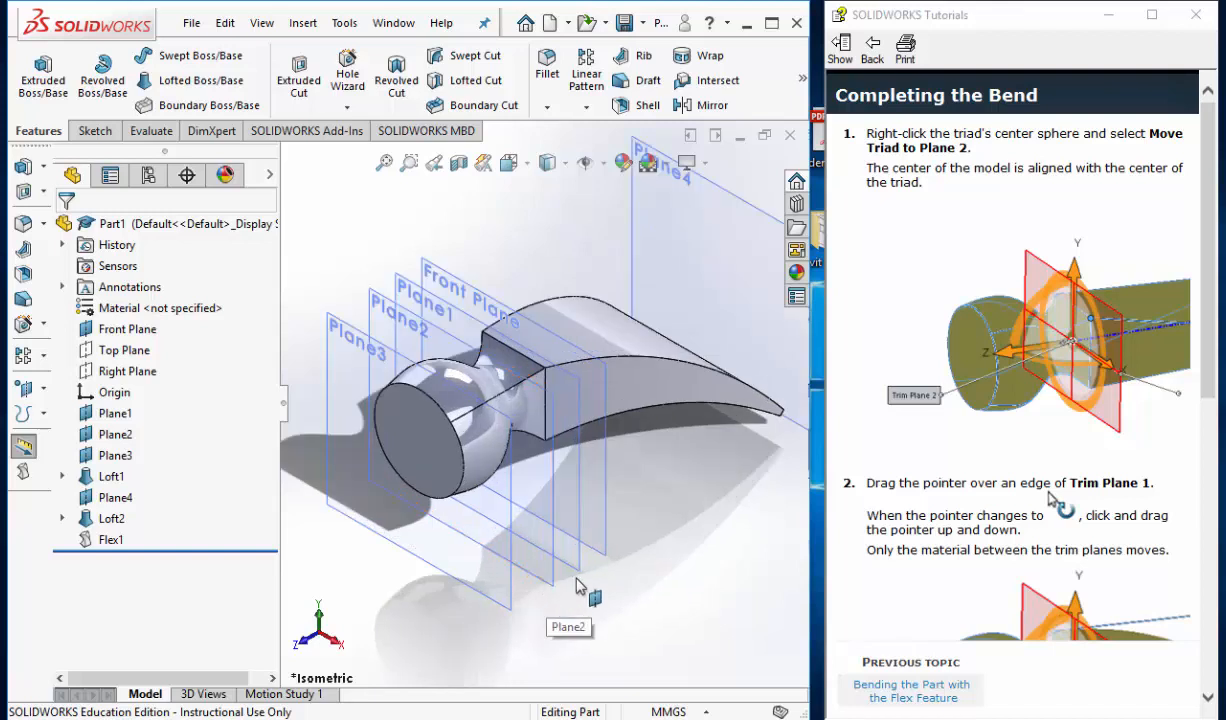
{"action": "scroll", "coordinate": [577, 586], "scroll_direction": "up", "scroll_amount": 3}
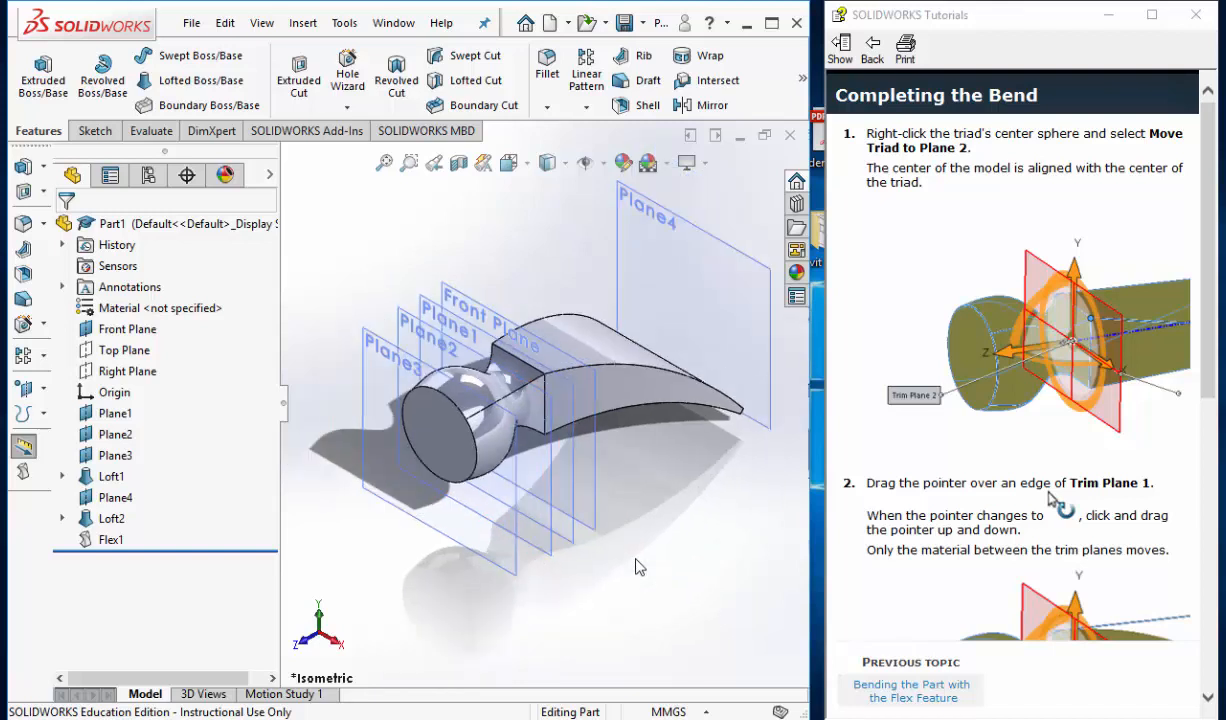
{"action": "left_click", "coordinate": [192, 22]}
{"action": "left_click", "coordinate": [253, 256]}
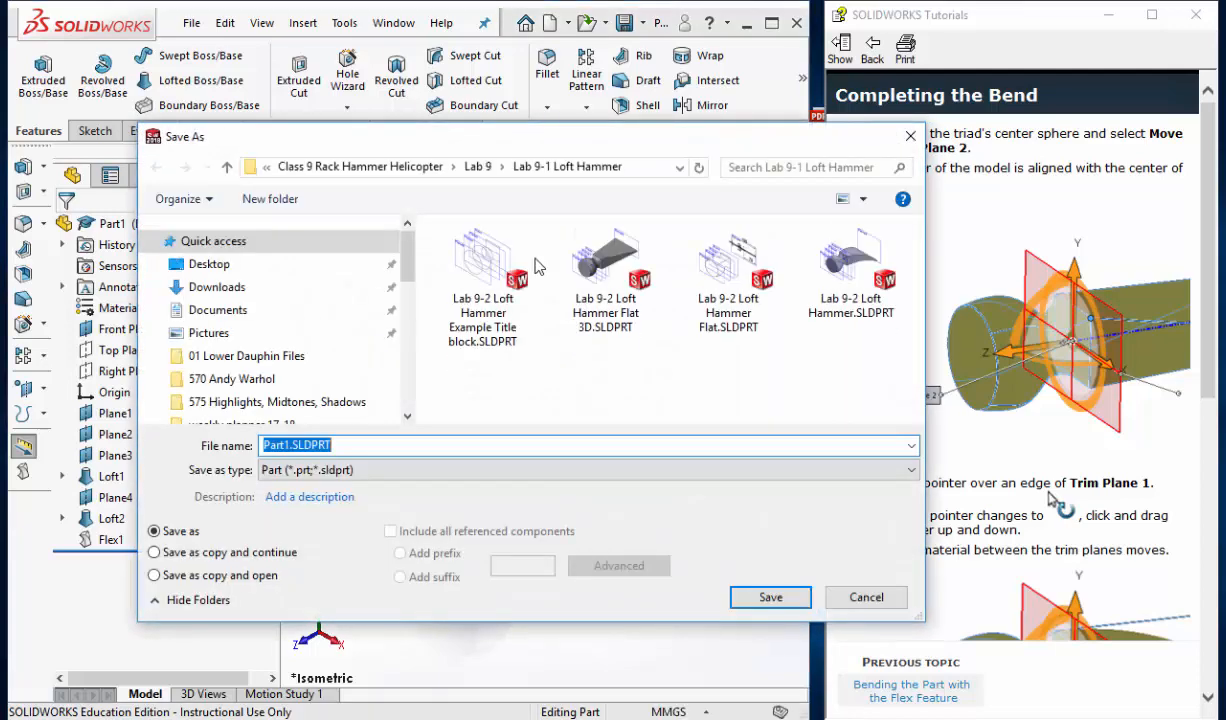
{"action": "type", "text": "Hammer Head E"}
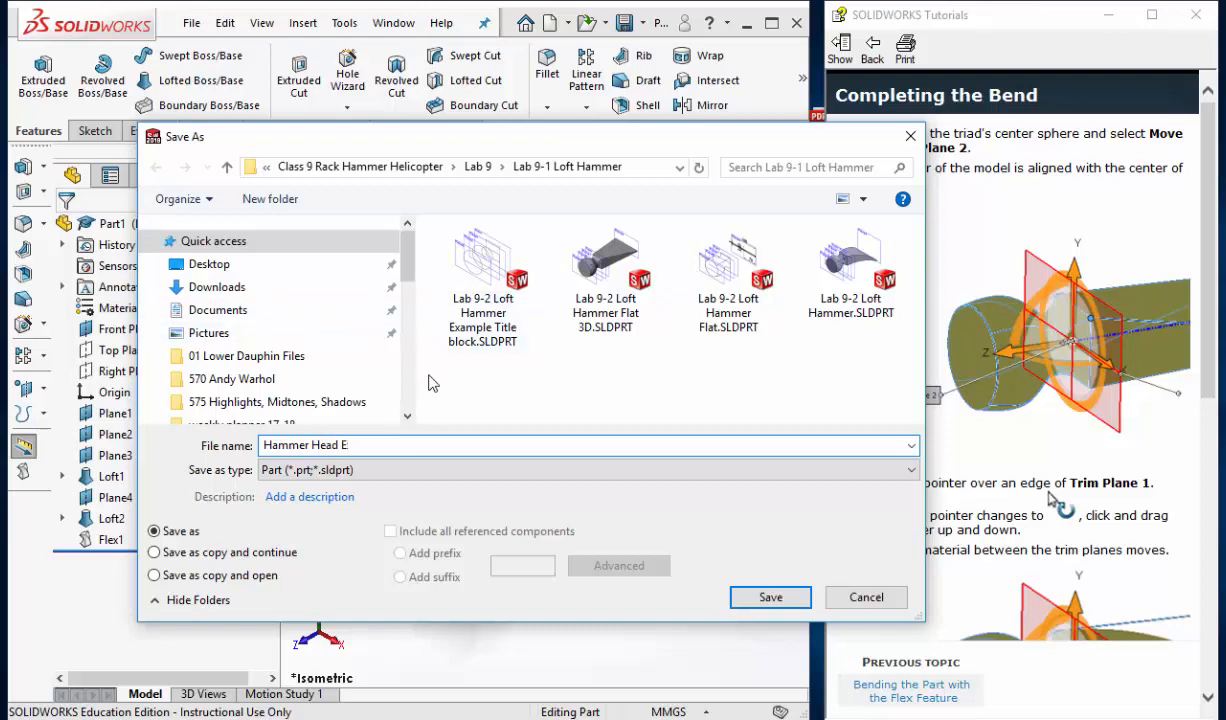
{"action": "type", "text": "xample"}
{"action": "key", "text": "Return"}
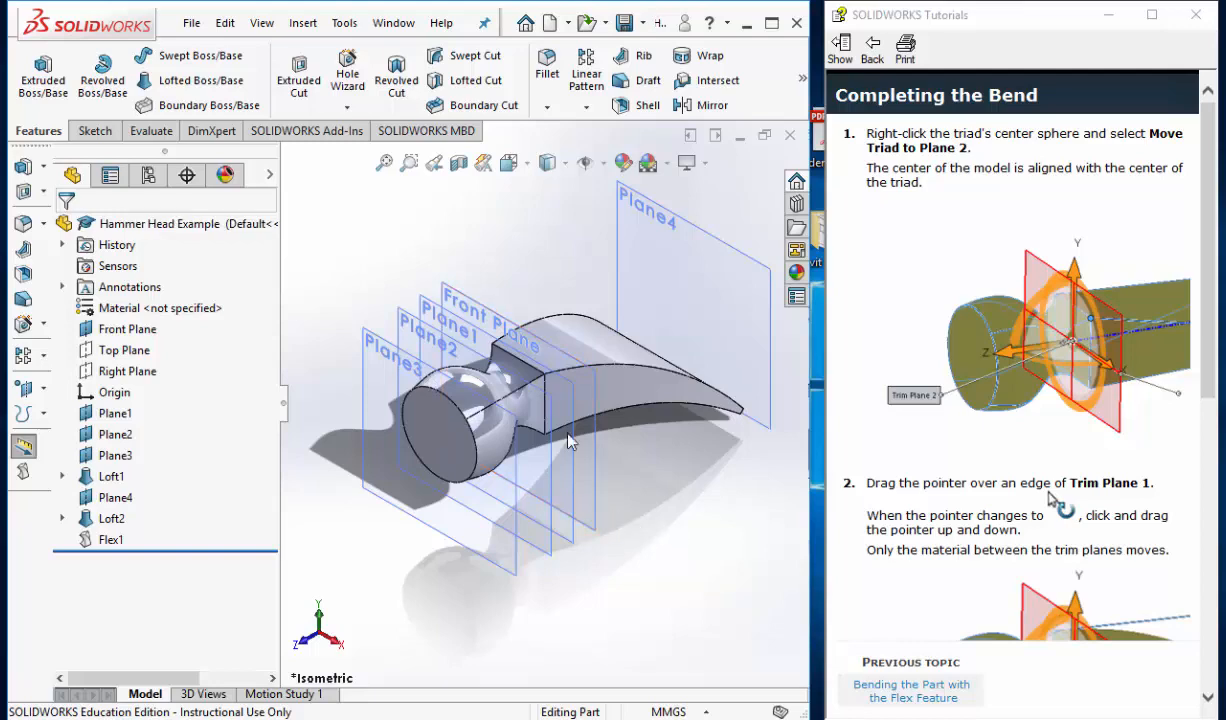
- Create a new drawing document with the A (ANSI) Landscape sheet size and its sheet format displayed
{"action": "left_click", "coordinate": [192, 23]}
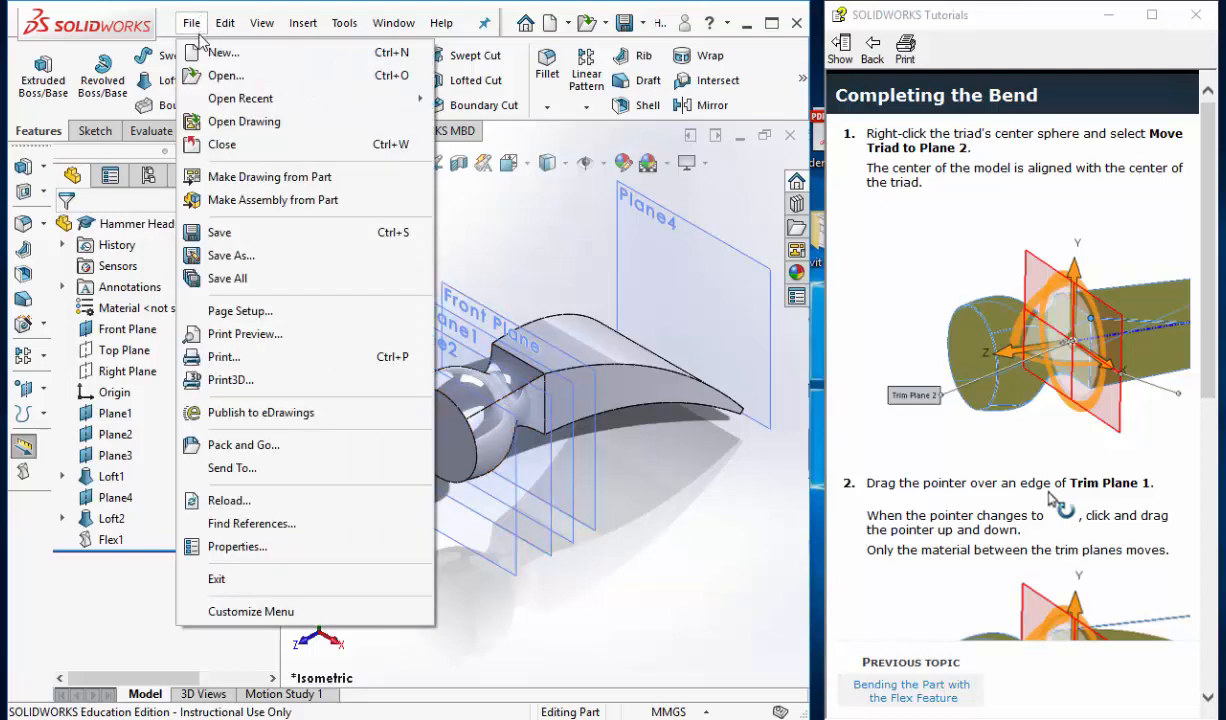
{"action": "left_click", "coordinate": [218, 52]}
{"action": "left_click", "coordinate": [760, 287]}
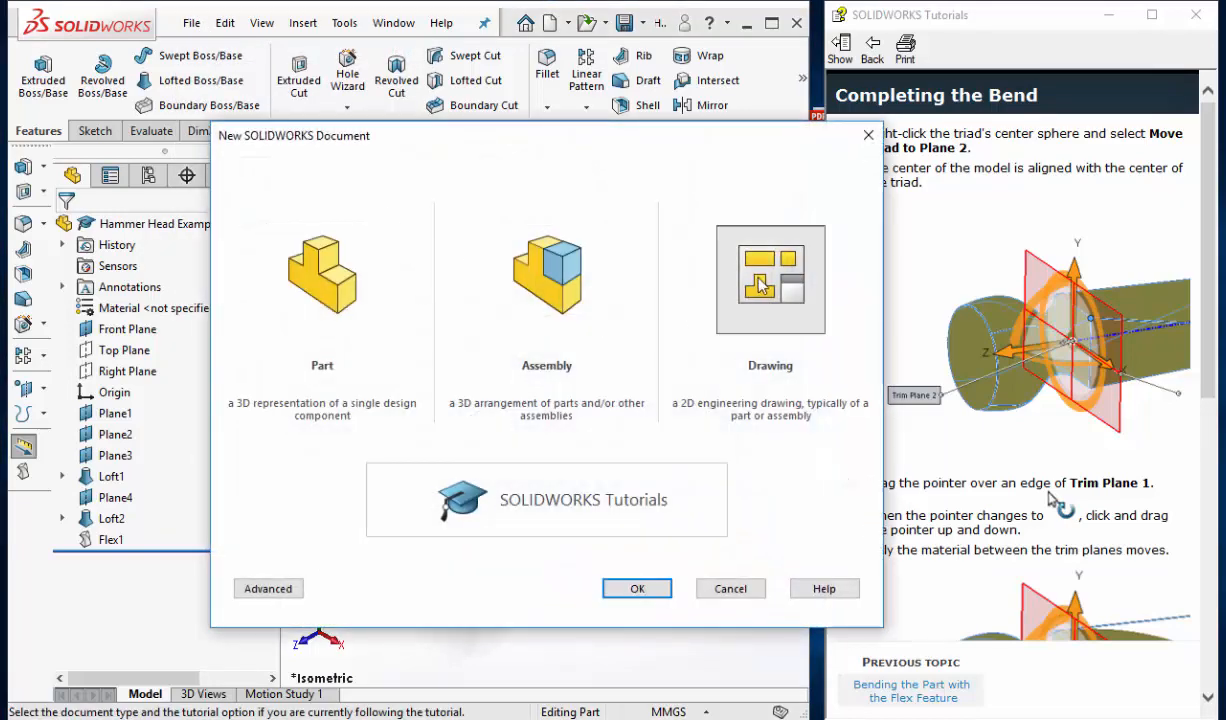
{"action": "double_click", "coordinate": [761, 285]}
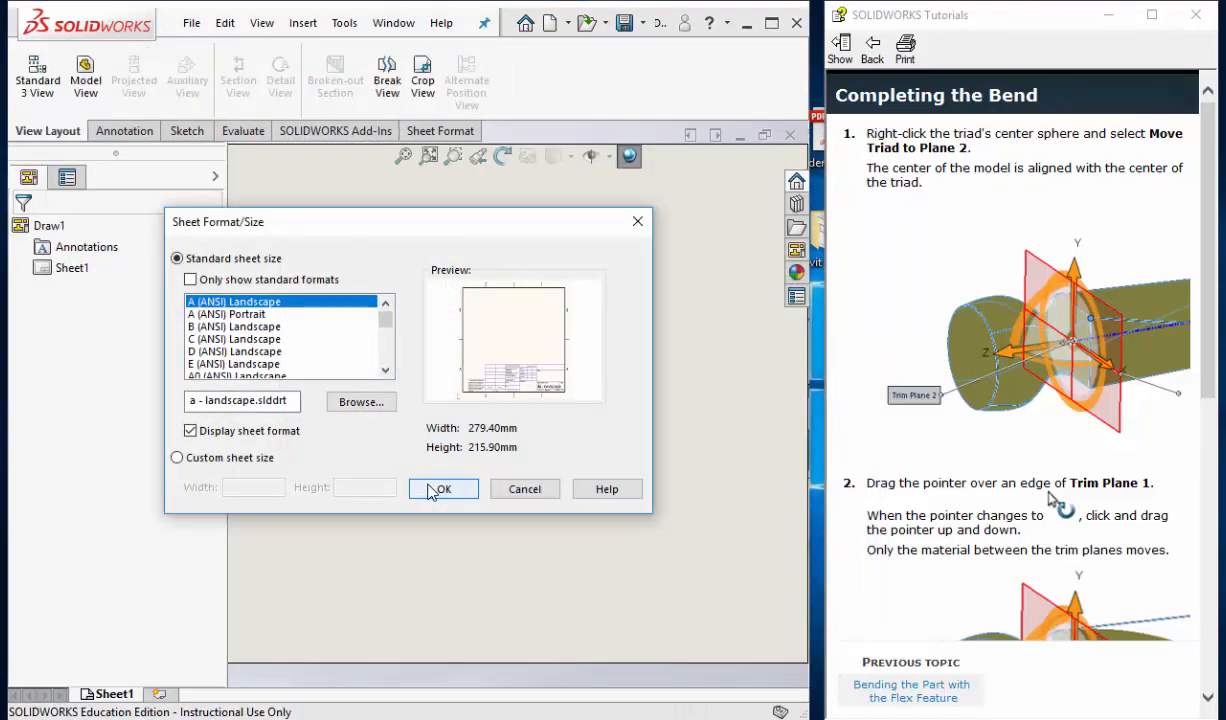
{"action": "left_click", "coordinate": [437, 489]}
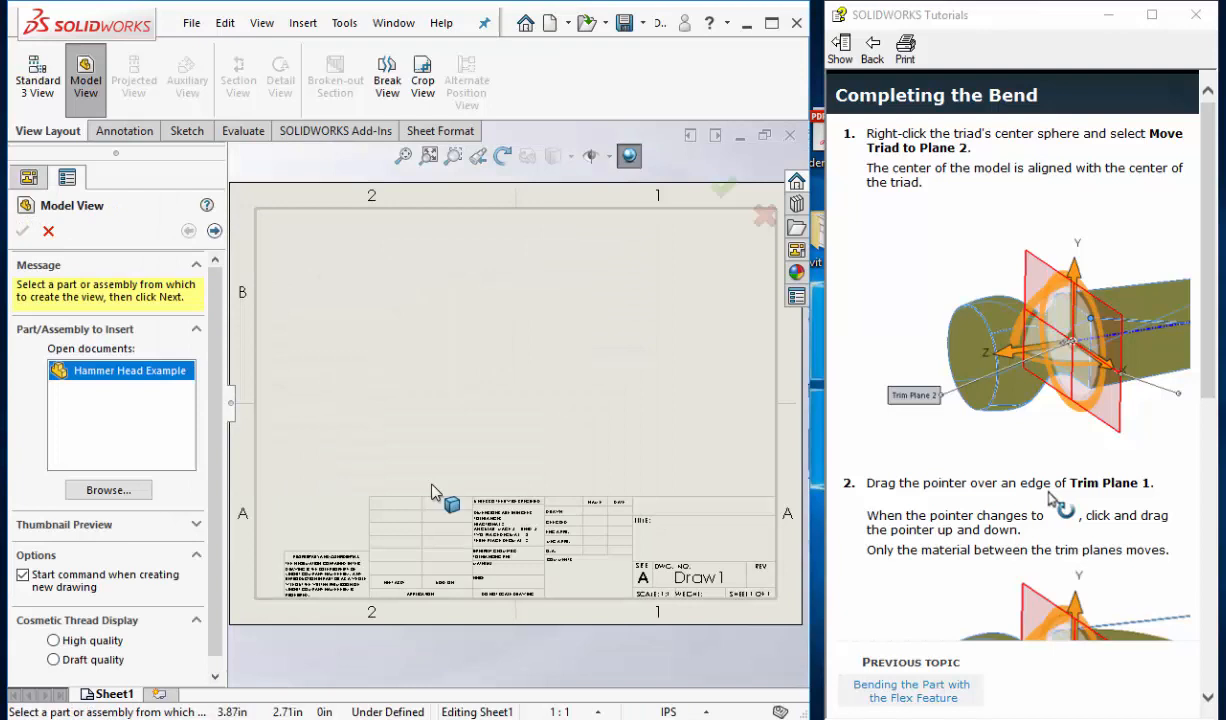
- Place front, top, right and isometric views of Hammer Head Example on the sheet using Create multiple views
{"action": "double_click", "coordinate": [118, 372]}
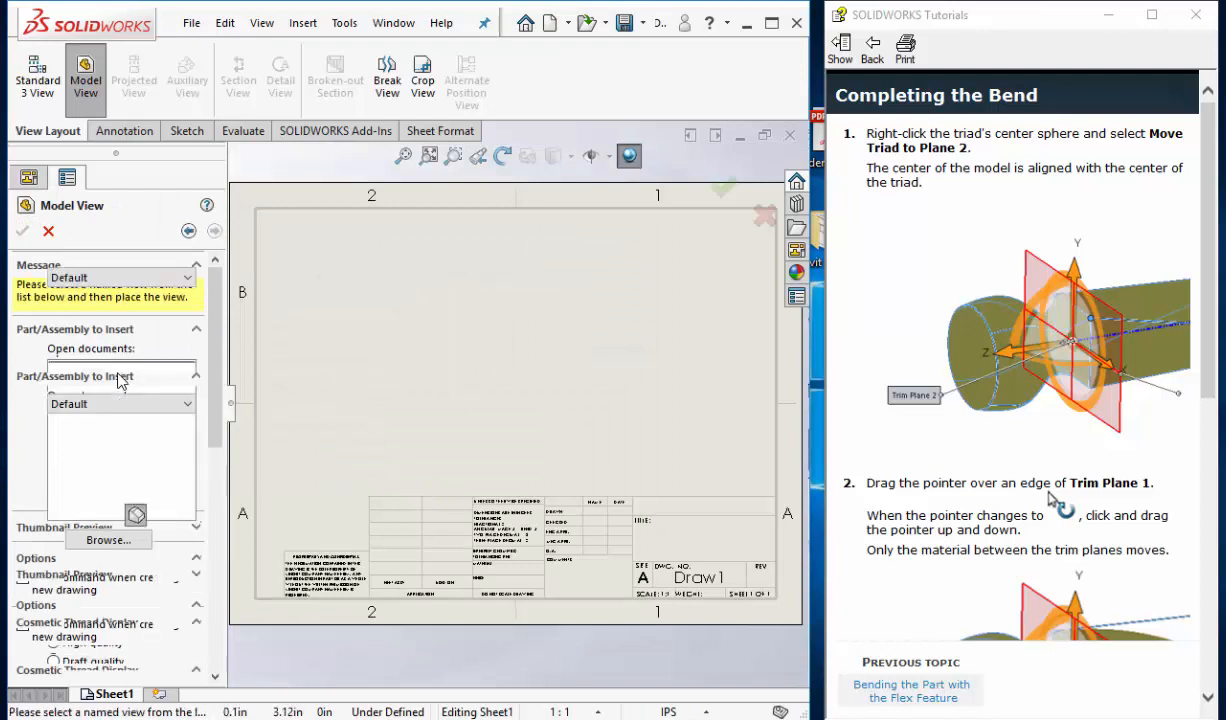
{"action": "left_click", "coordinate": [57, 459]}
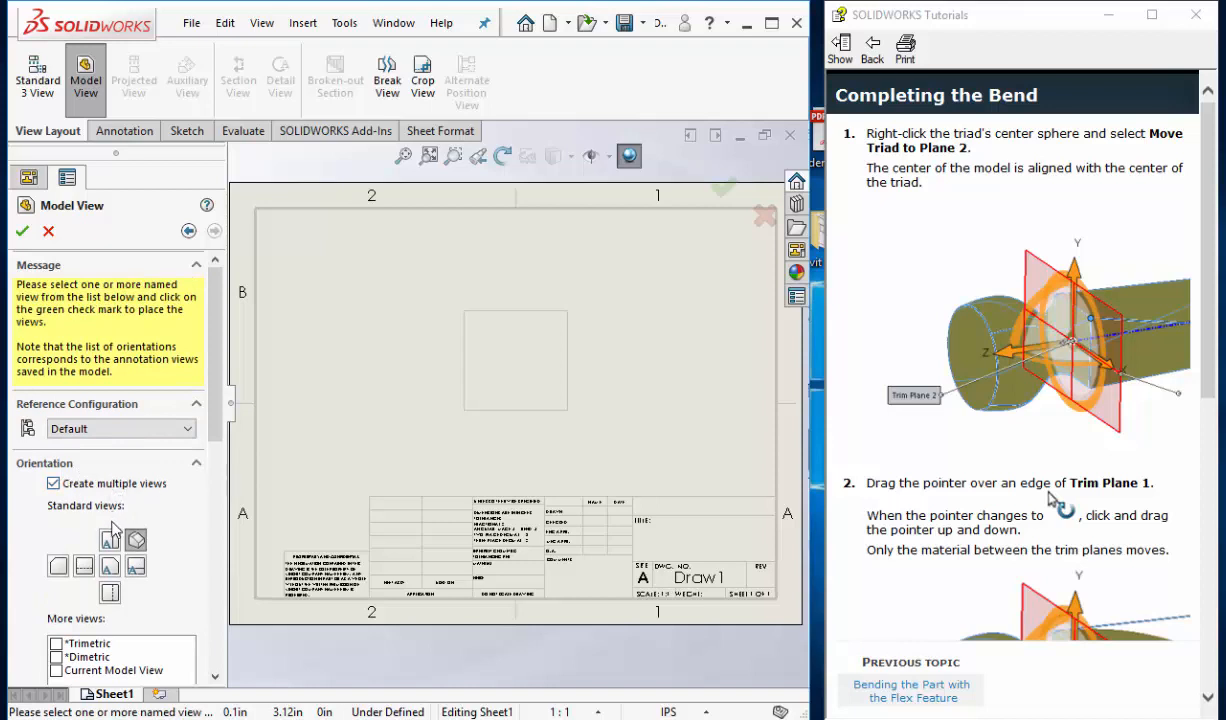
{"action": "left_click", "coordinate": [112, 567]}
{"action": "left_click", "coordinate": [110, 540]}
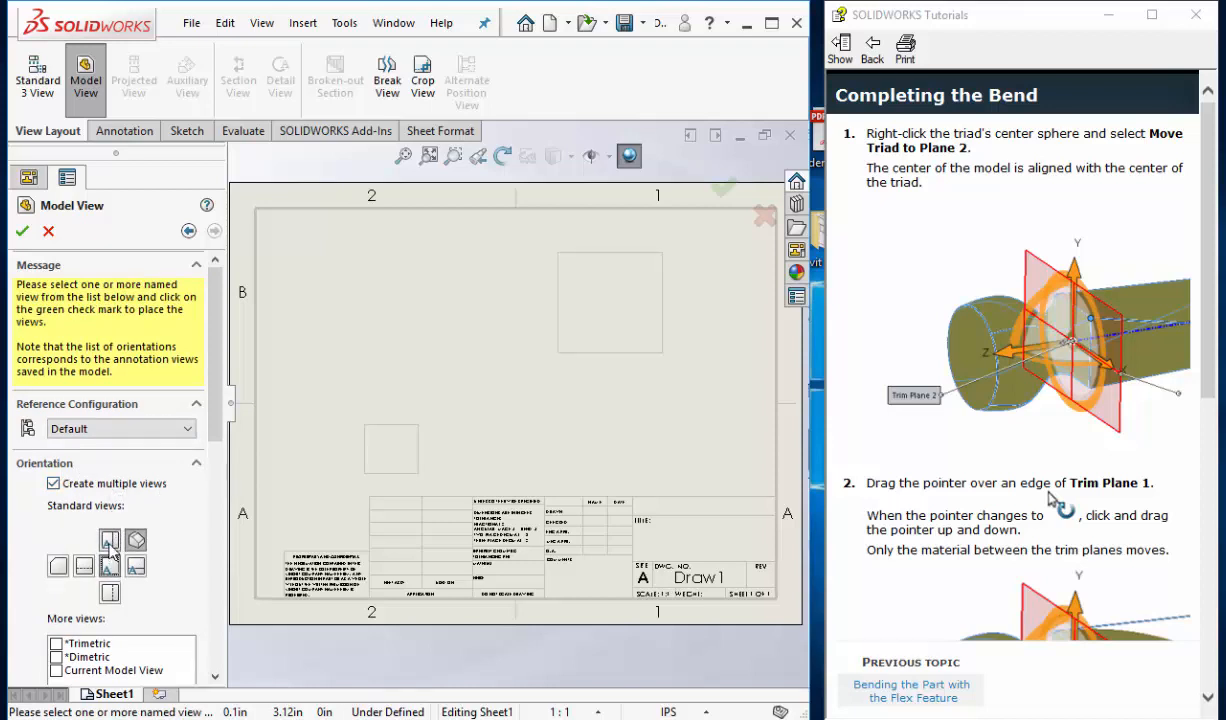
{"action": "left_click", "coordinate": [136, 567]}
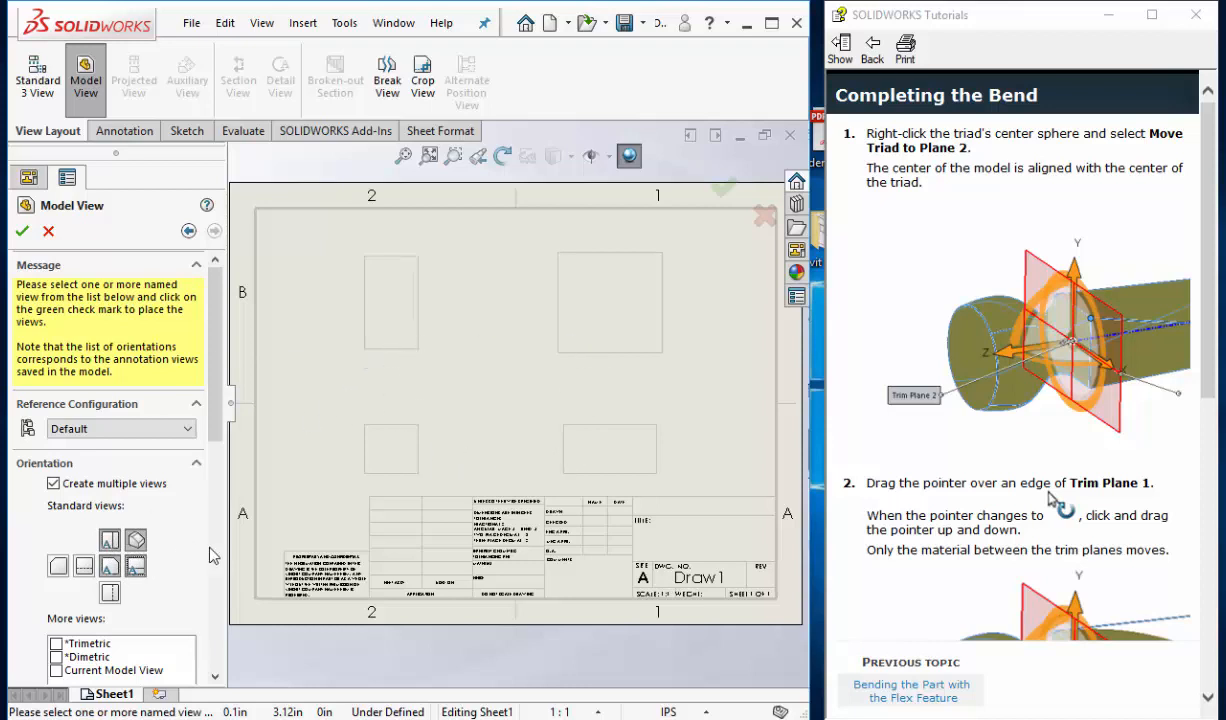
{"action": "left_click", "coordinate": [22, 231]}
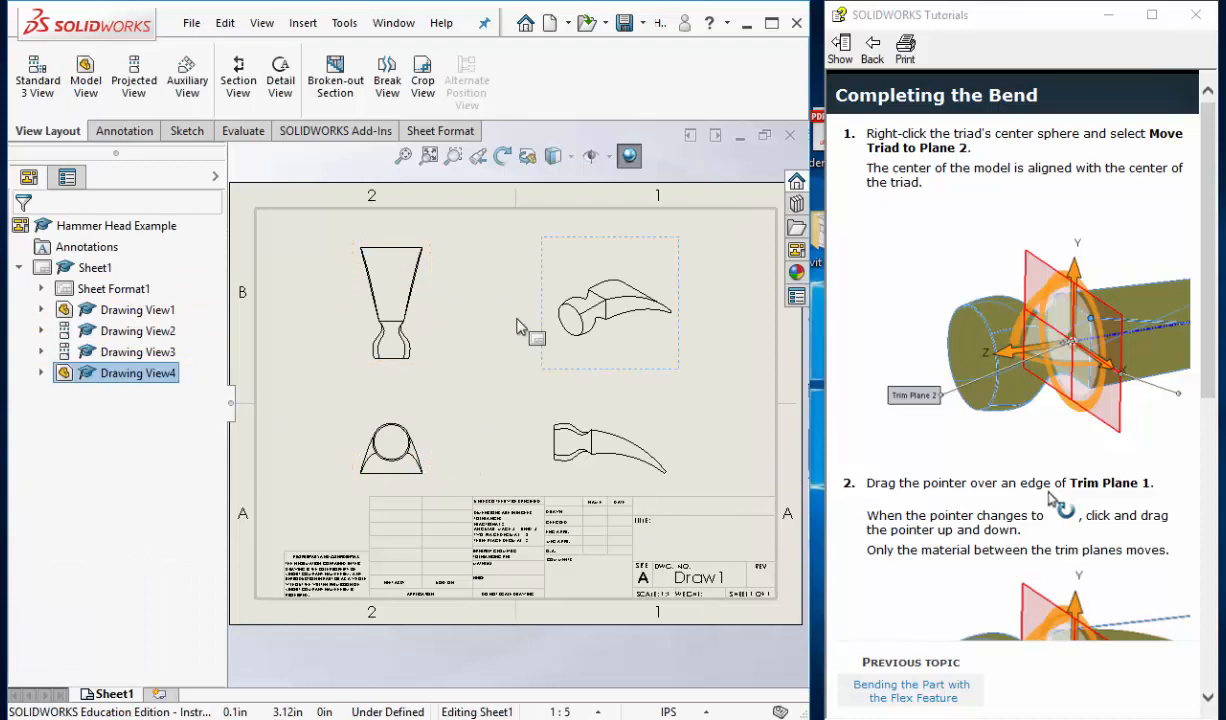
- Edit the sheet format and fill the title block's title note with the author's name and the date 12/5/18 on a second line
{"action": "scroll", "coordinate": [655, 523], "scroll_direction": "down", "scroll_amount": 2}
{"action": "right_click", "coordinate": [668, 458]}
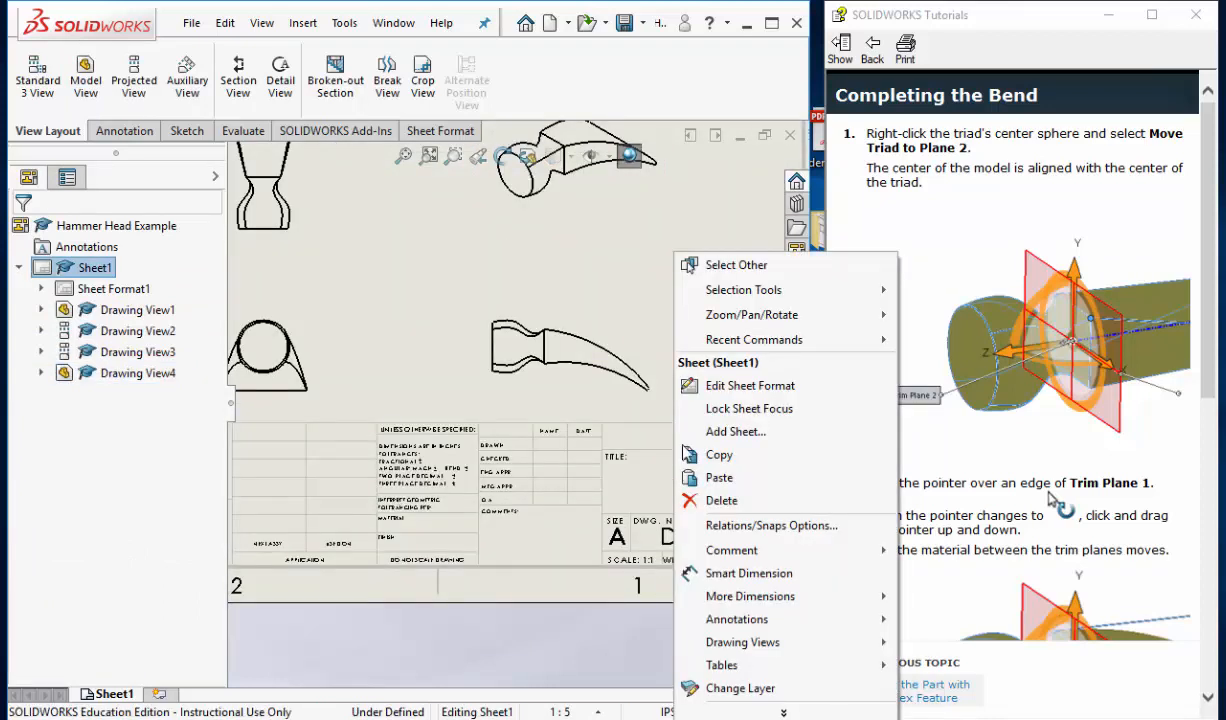
{"action": "left_click", "coordinate": [729, 387]}
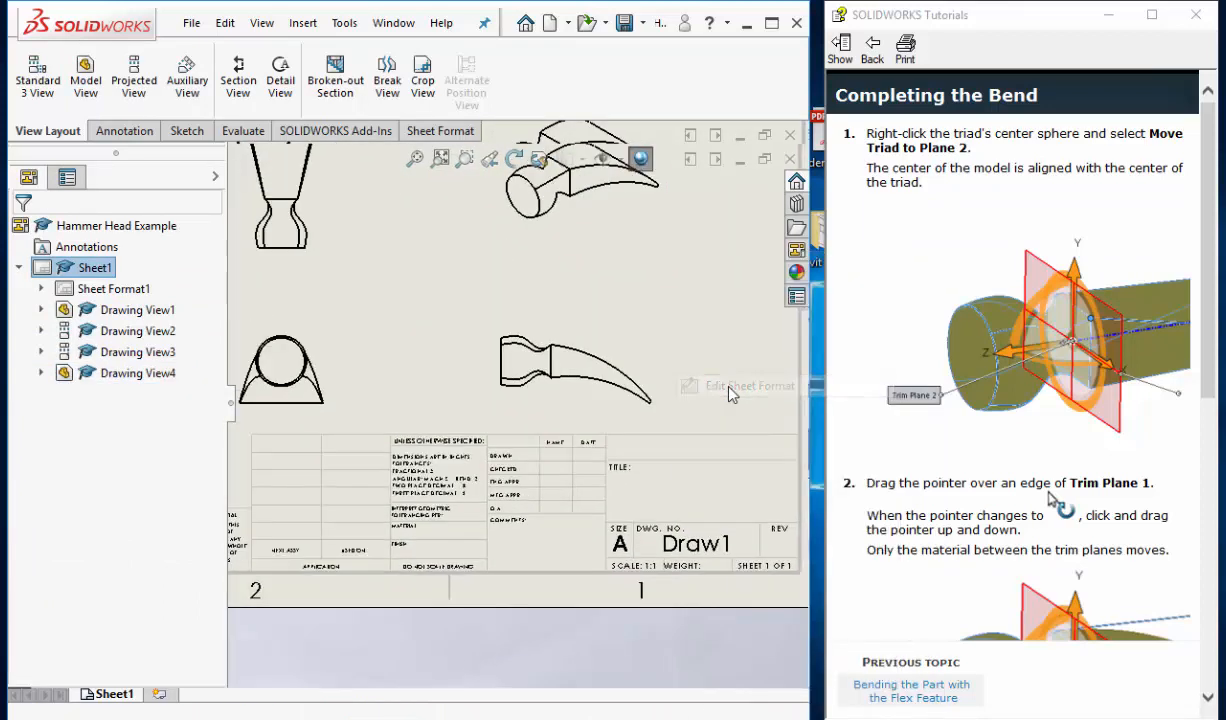
{"action": "double_click", "coordinate": [701, 491]}
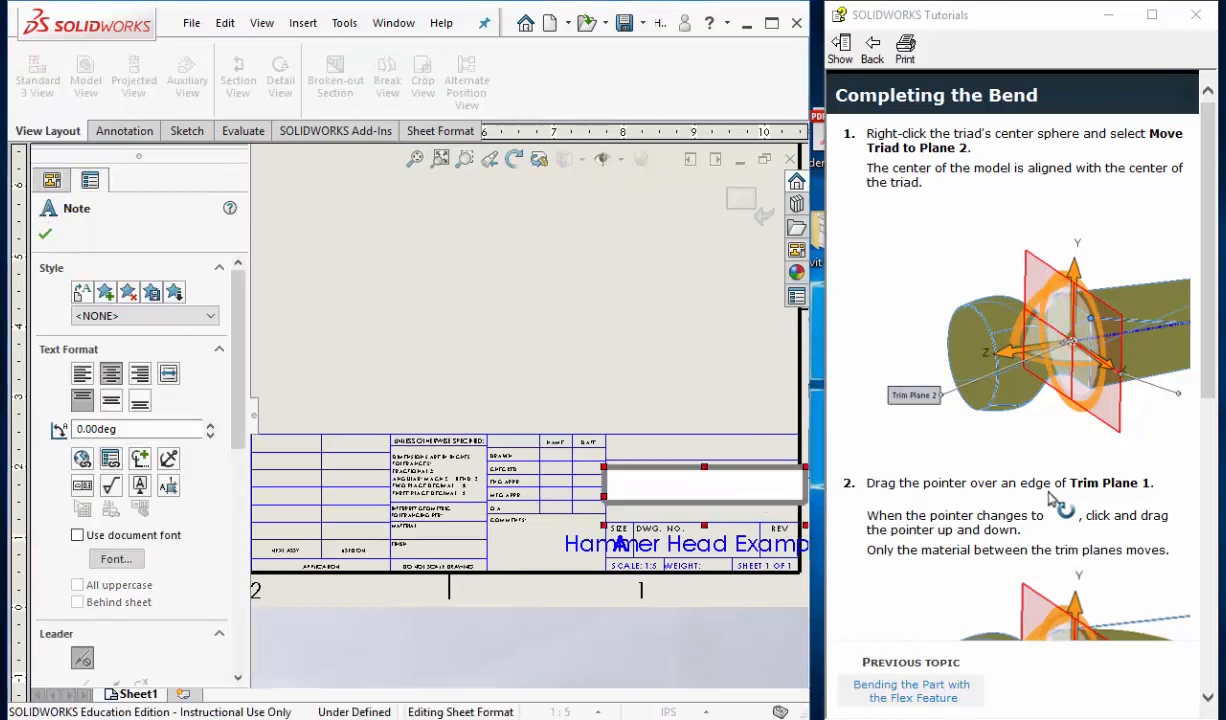
{"action": "type", "text": "Mr. James"}
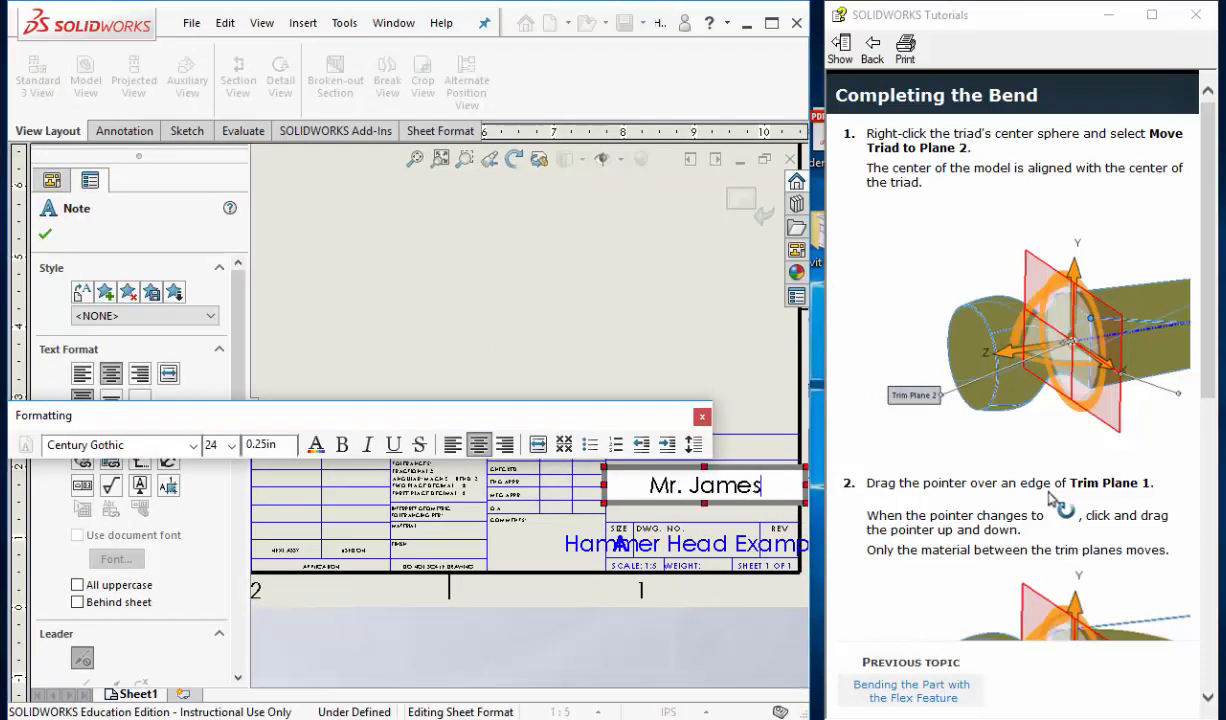
{"action": "key", "text": "Return"}
{"action": "type", "text": "12/5"}
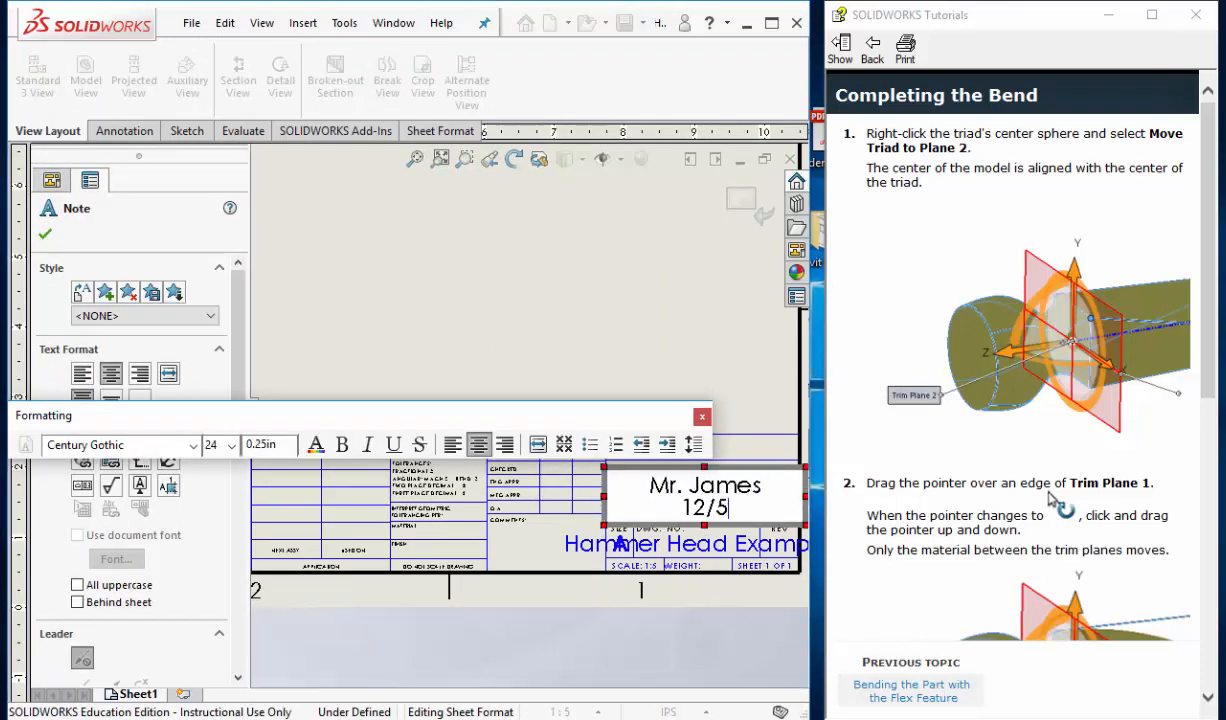
{"action": "type", "text": "/18"}
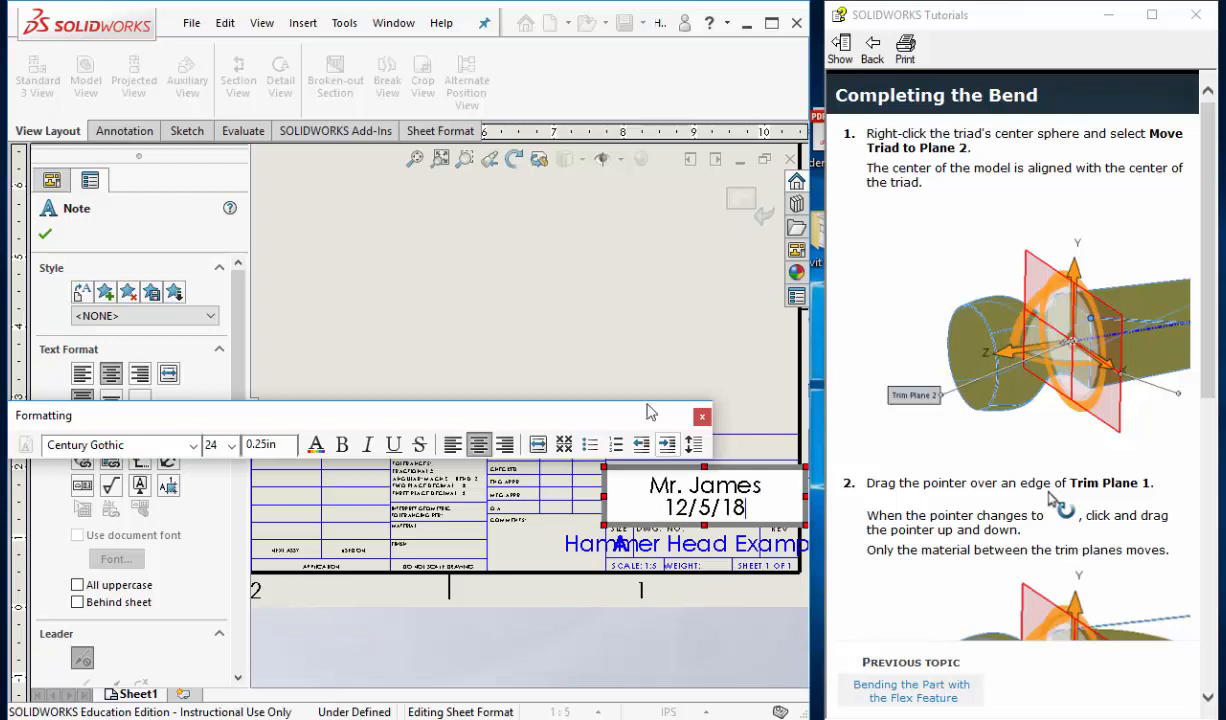
{"action": "key", "text": "Escape"}
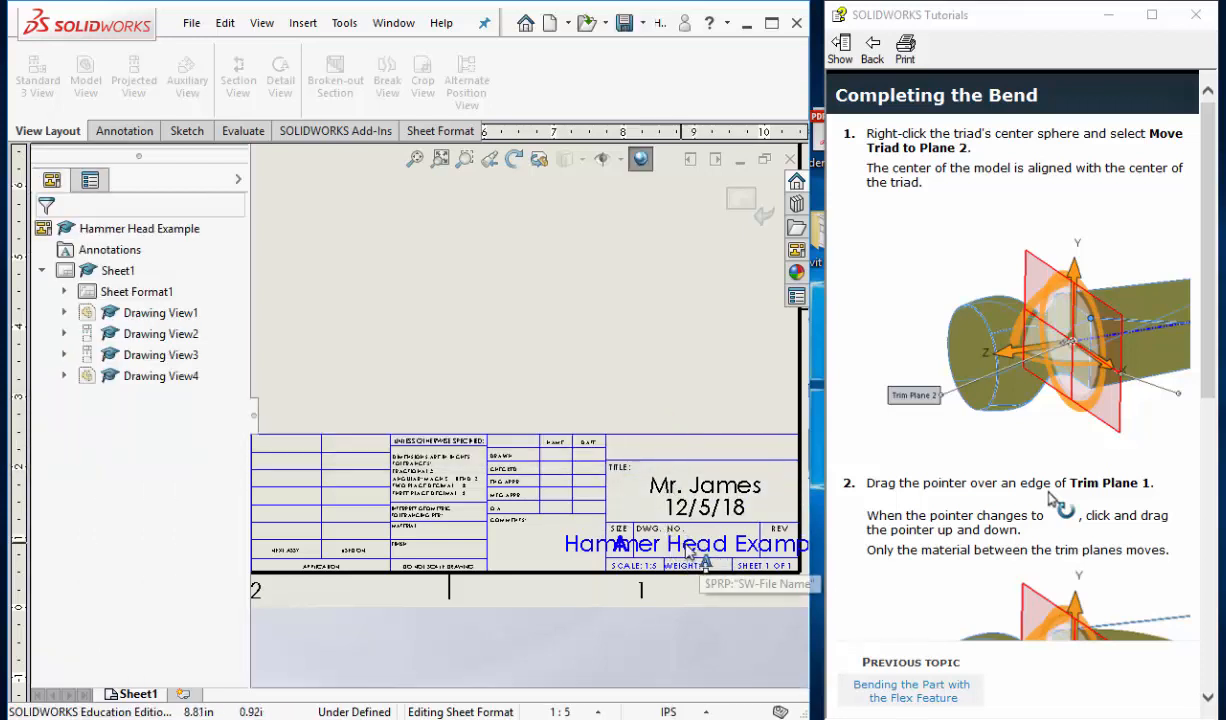
- Set the font size of the drawing number note in the title block to 12
{"action": "left_click", "coordinate": [688, 551]}
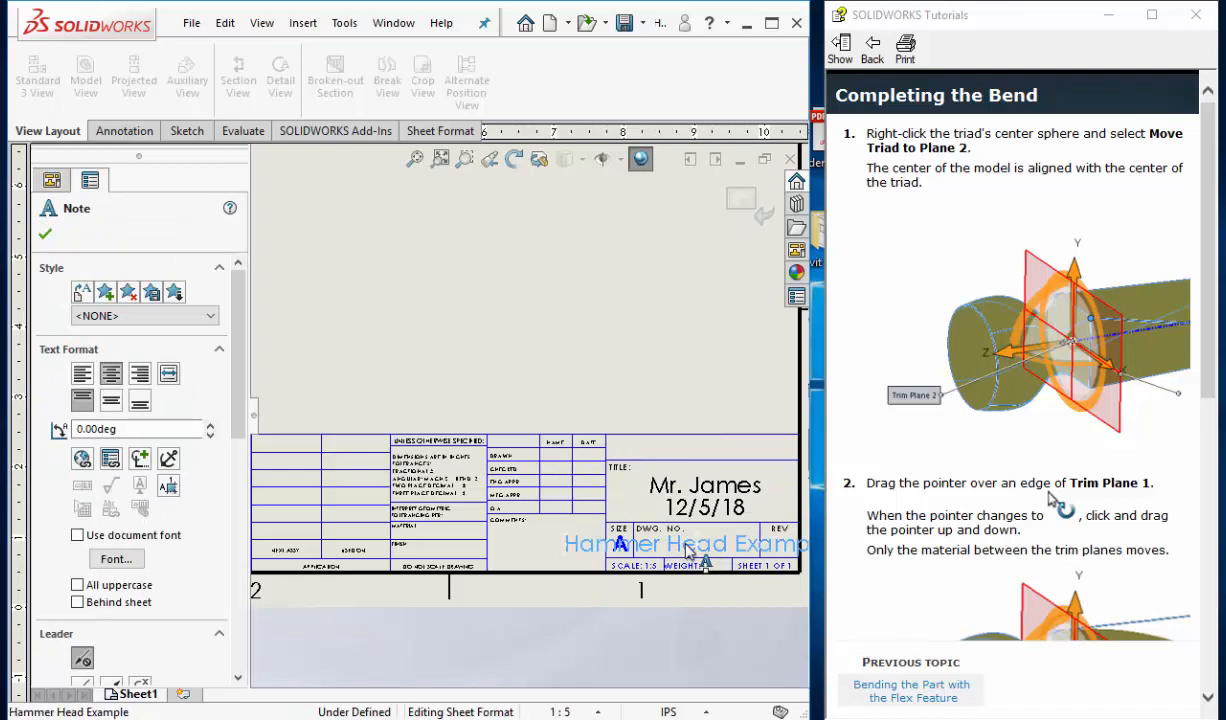
{"action": "double_click", "coordinate": [686, 546]}
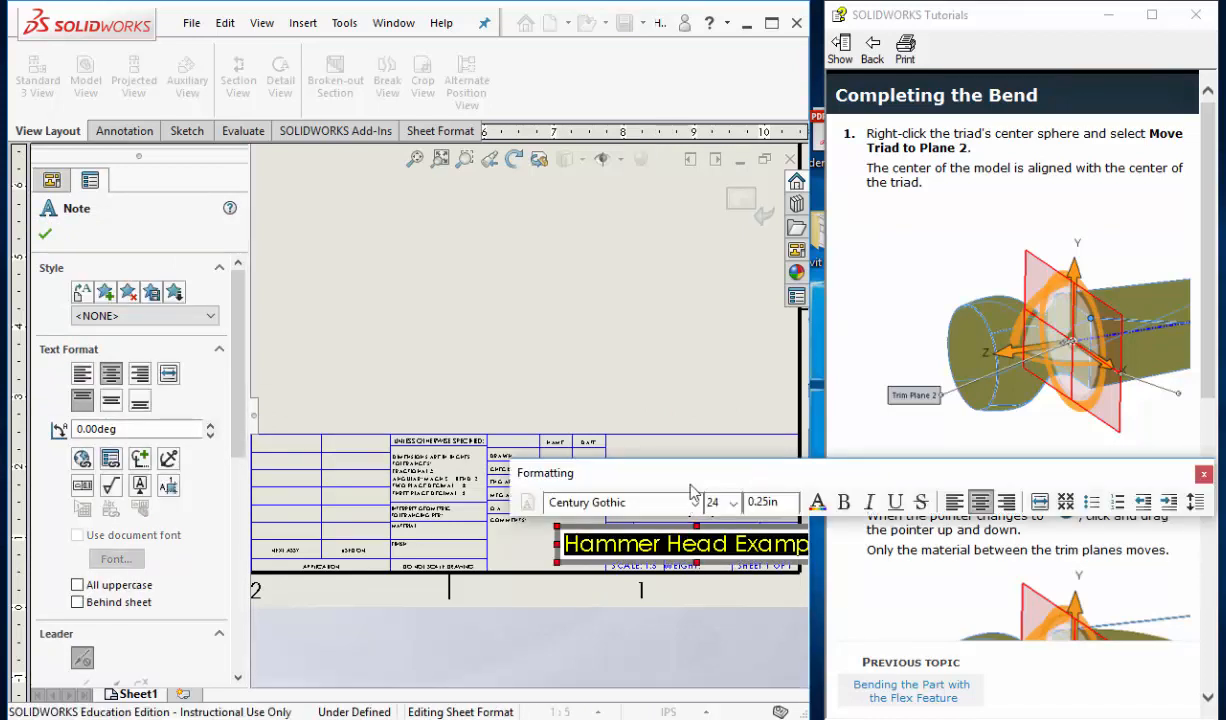
{"action": "left_click_drag", "start_coordinate": [690, 484], "coordinate": [570, 443]}
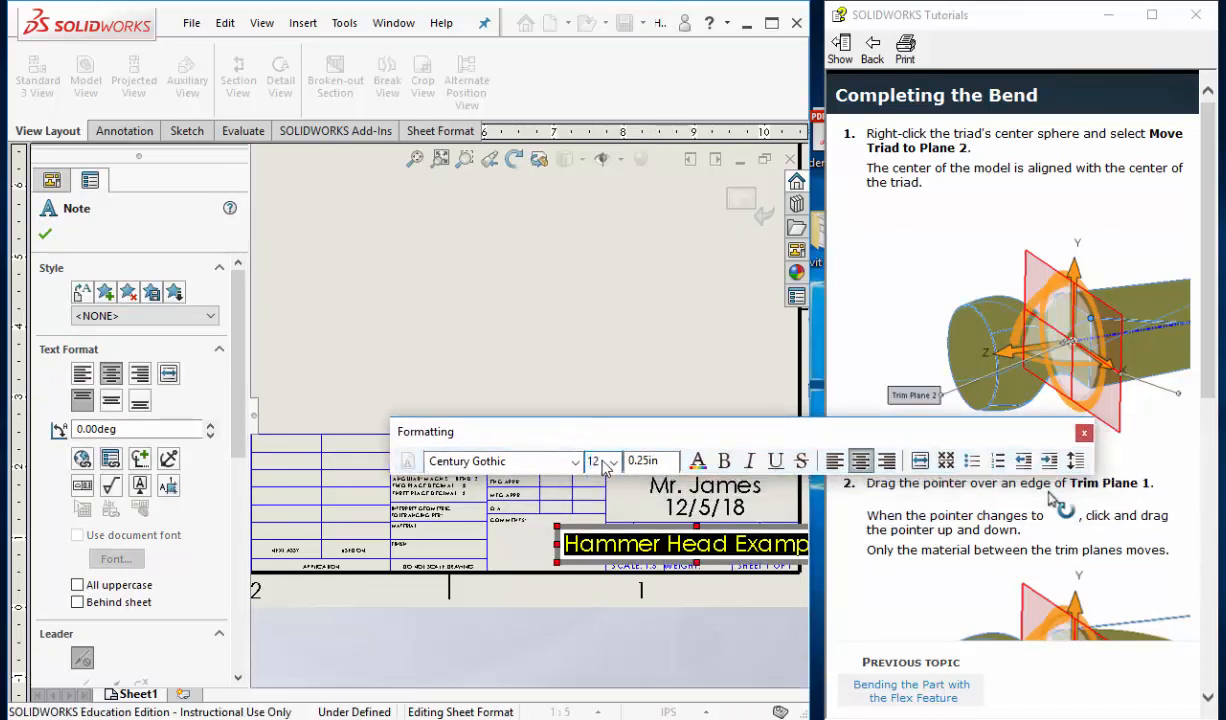
{"action": "key", "text": "Return"}
{"action": "left_click", "coordinate": [669, 364]}
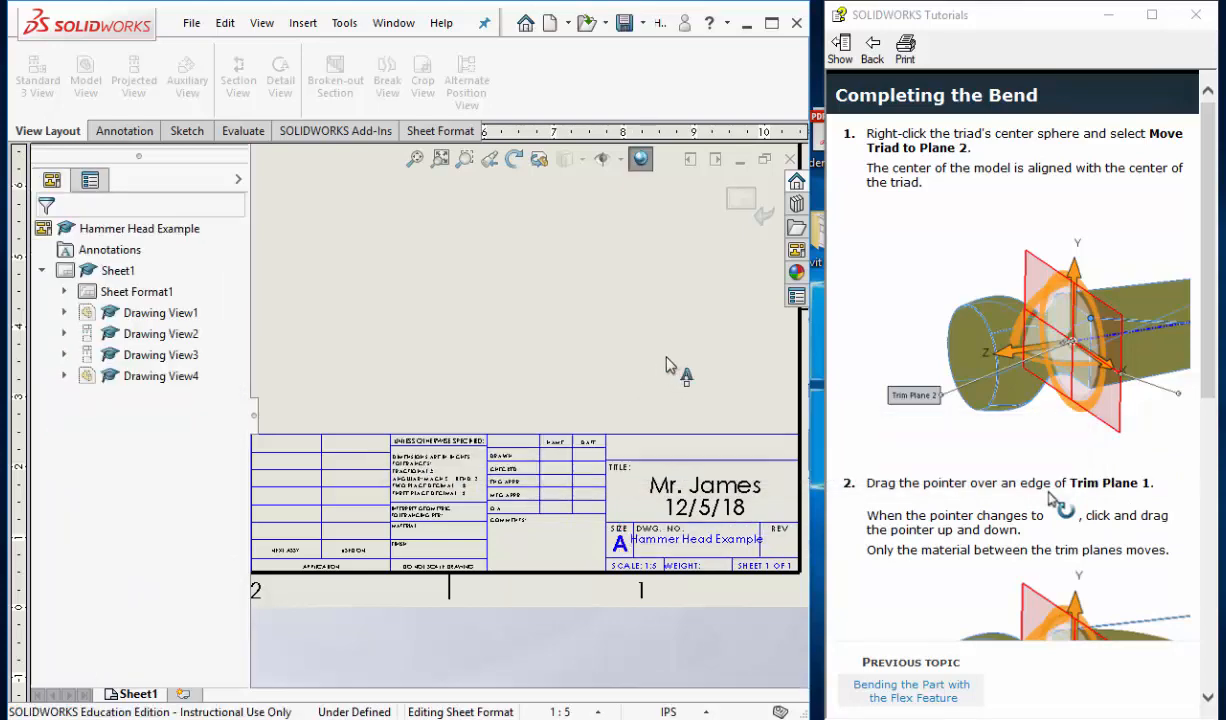
- Check the finished title block, leave sheet format editing and return to the drawing sheet with the hammer views
{"action": "scroll", "coordinate": [660, 540], "scroll_direction": "down", "scroll_amount": 2}
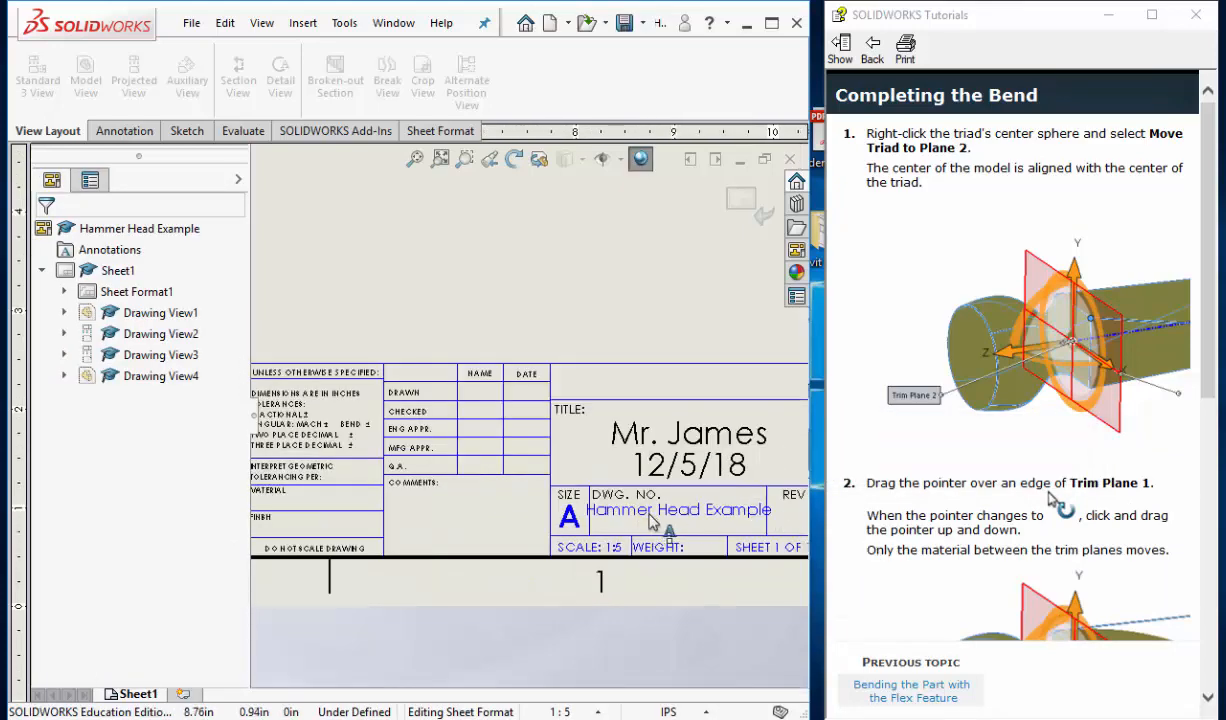
{"action": "middle_click_drag", "start_coordinate": [649, 513], "coordinate": [601, 522]}
{"action": "scroll", "coordinate": [665, 530], "scroll_direction": "up", "scroll_amount": 3}
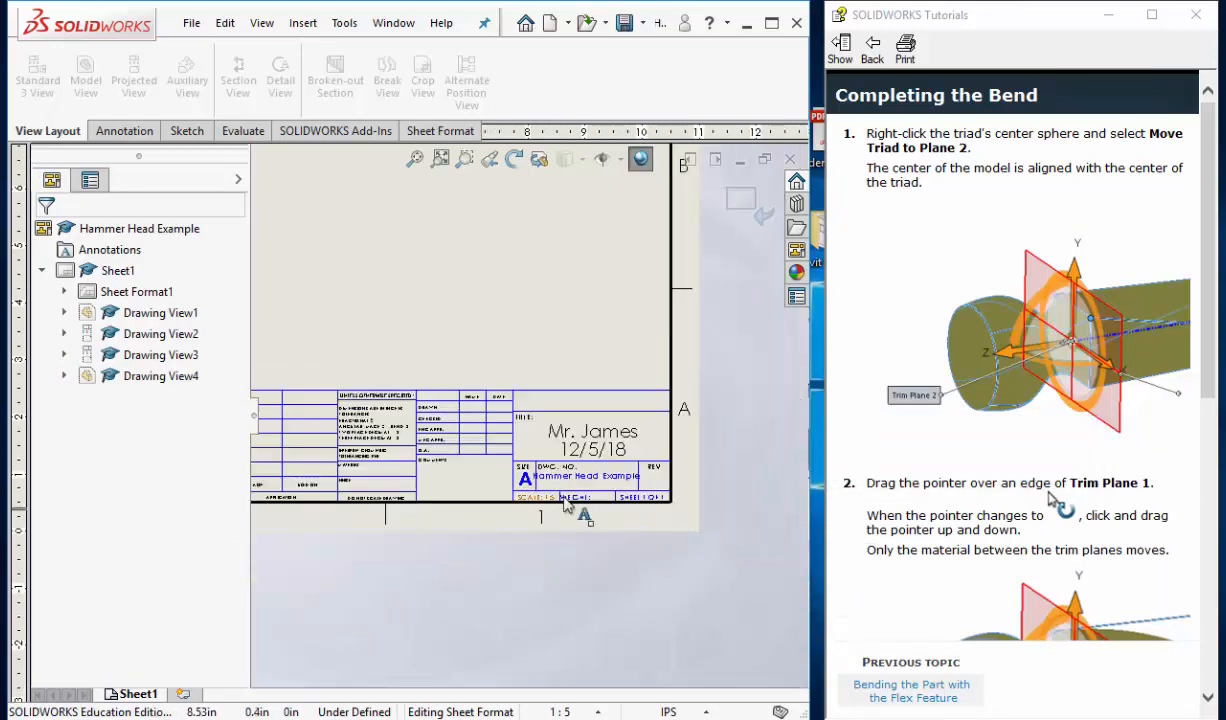
{"action": "scroll", "coordinate": [583, 320], "scroll_direction": "up", "scroll_amount": 2}
{"action": "middle_click_drag", "start_coordinate": [606, 345], "coordinate": [666, 453]}
{"action": "left_click", "coordinate": [735, 198]}
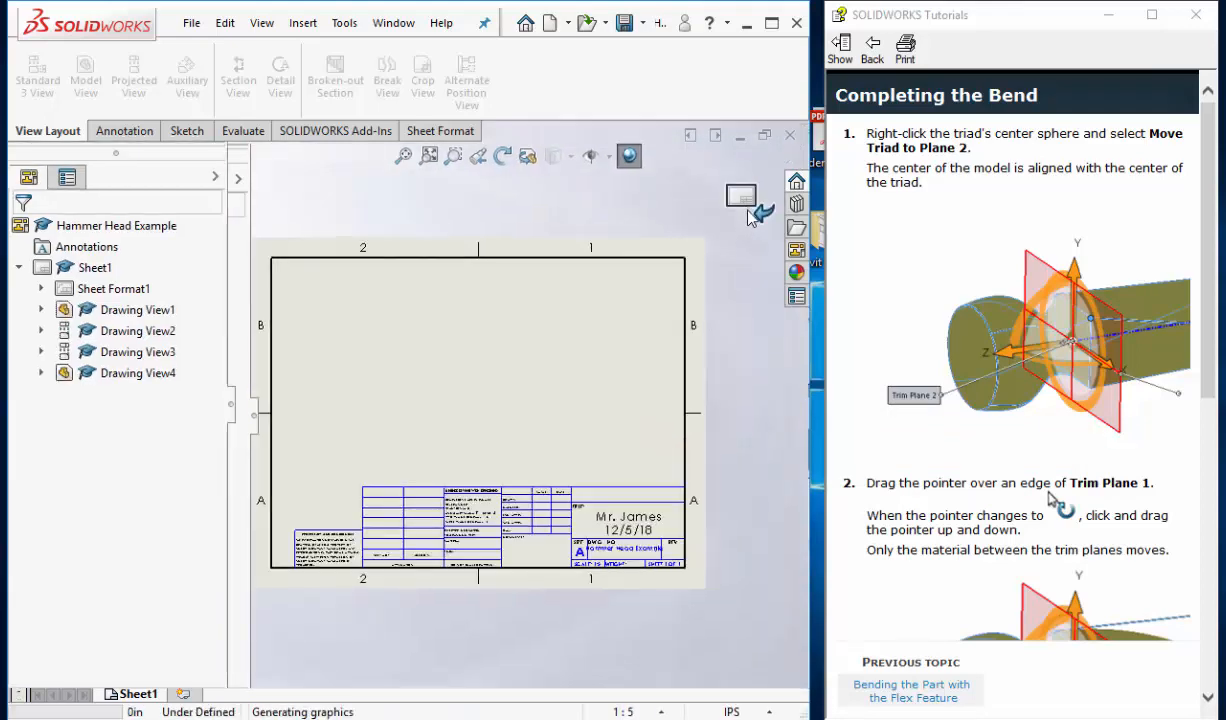
{"action": "scroll", "coordinate": [350, 479], "scroll_direction": "down", "scroll_amount": 1}
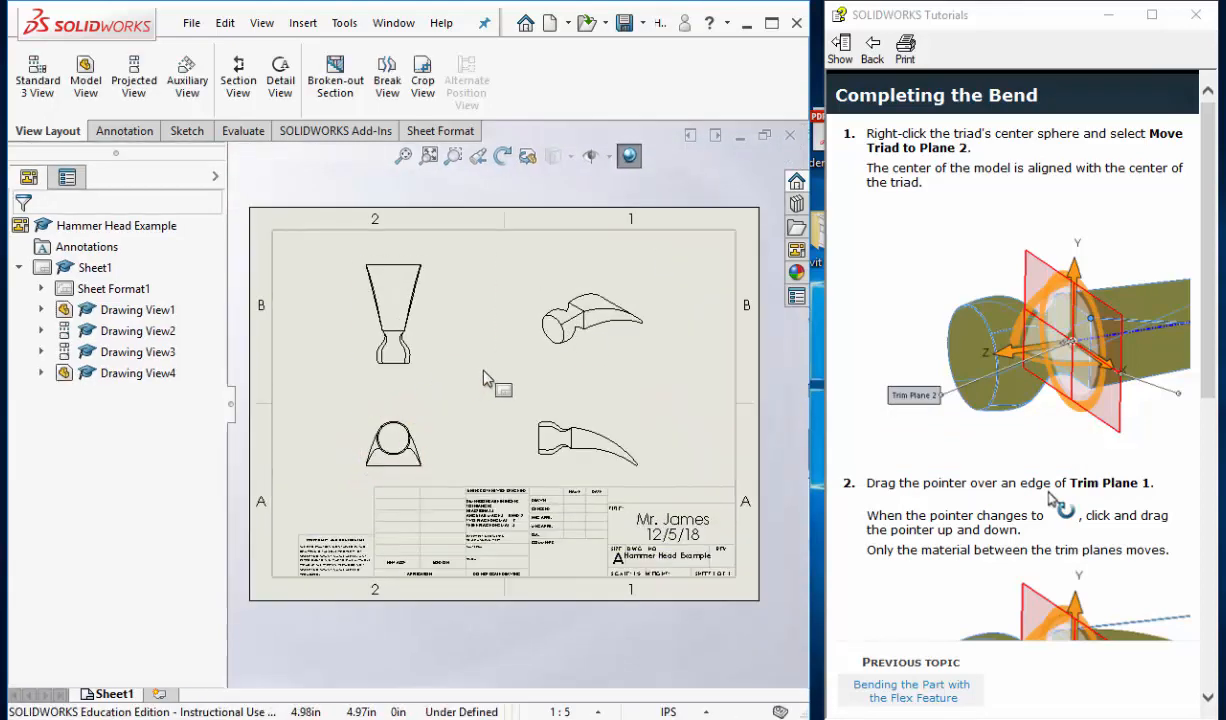